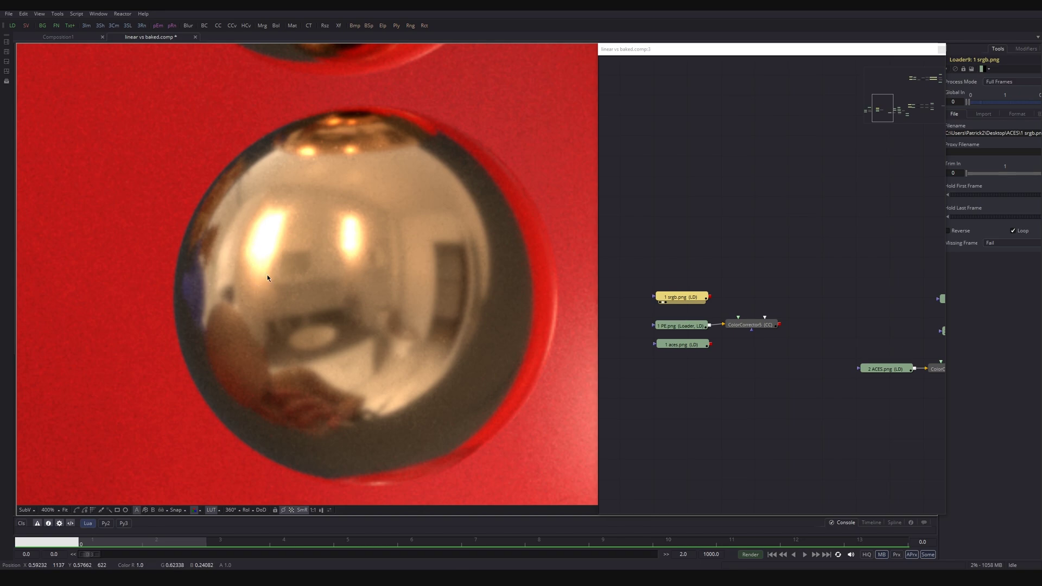
Compare the 1 aces.png and 1 srgb.png renders on the gold sphere by alternately showing them in the viewer
{"action": "left_click", "coordinate": [673, 345]}
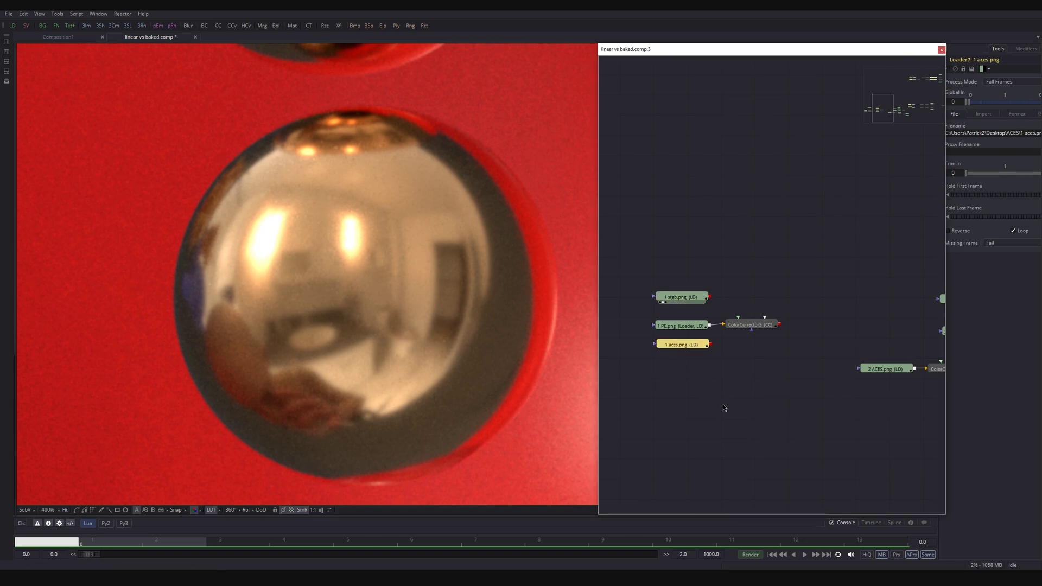
{"action": "key", "text": "1"}
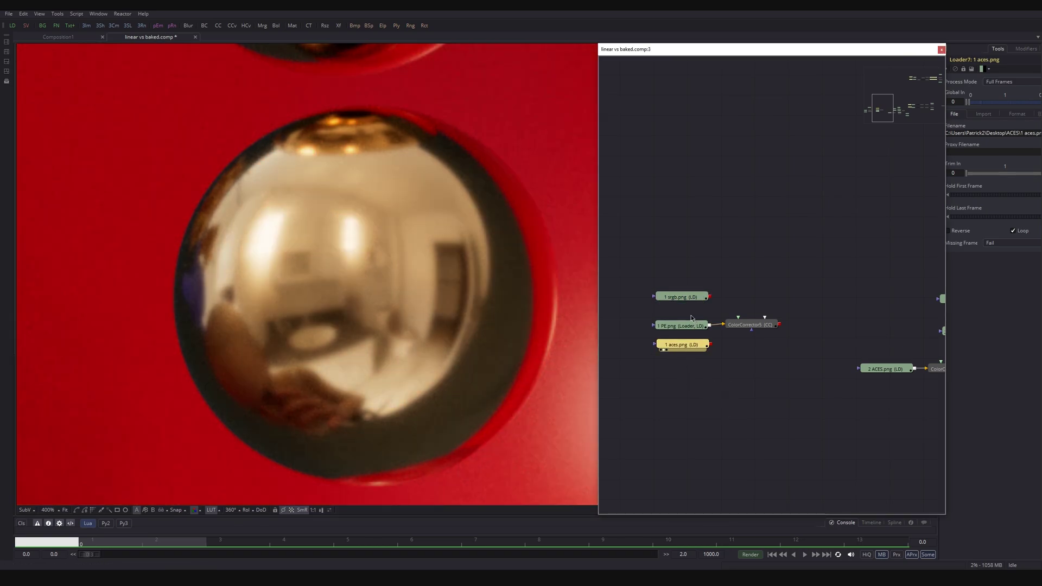
{"action": "left_click", "coordinate": [678, 297]}
{"action": "key", "text": "1"}
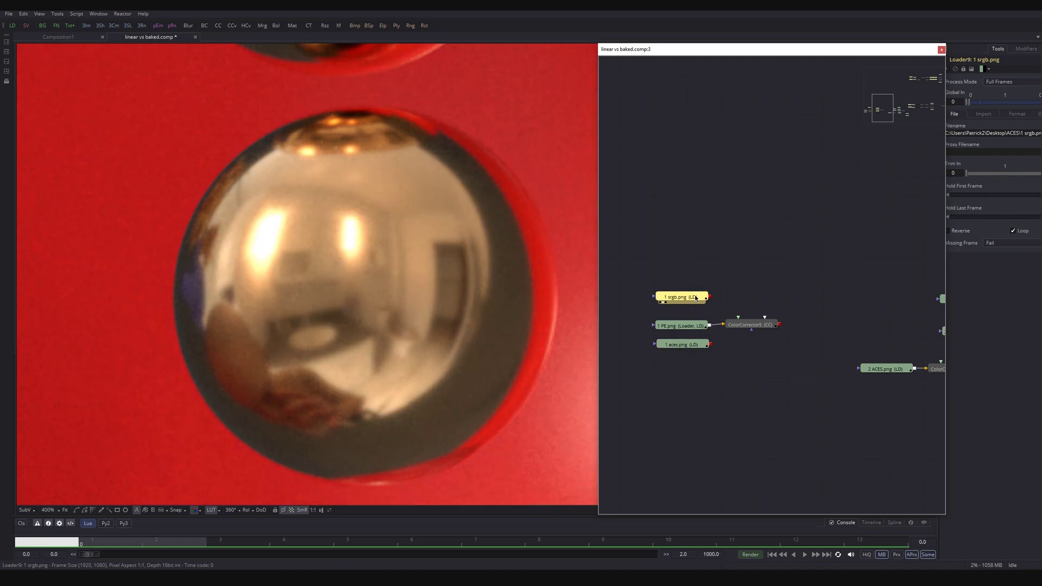
{"action": "left_click", "coordinate": [682, 345]}
{"action": "key", "text": "1"}
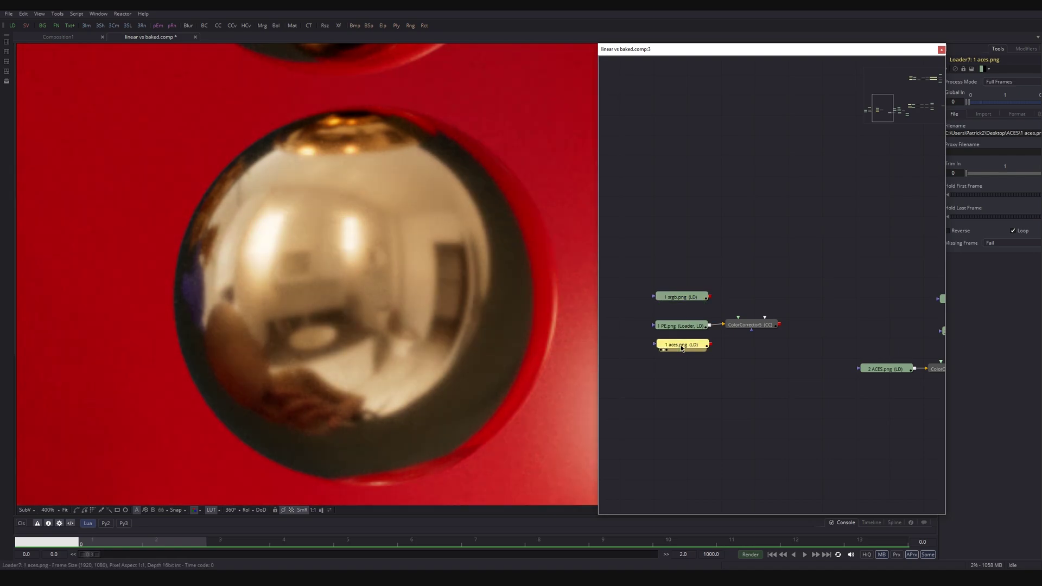
{"action": "left_click", "coordinate": [672, 302]}
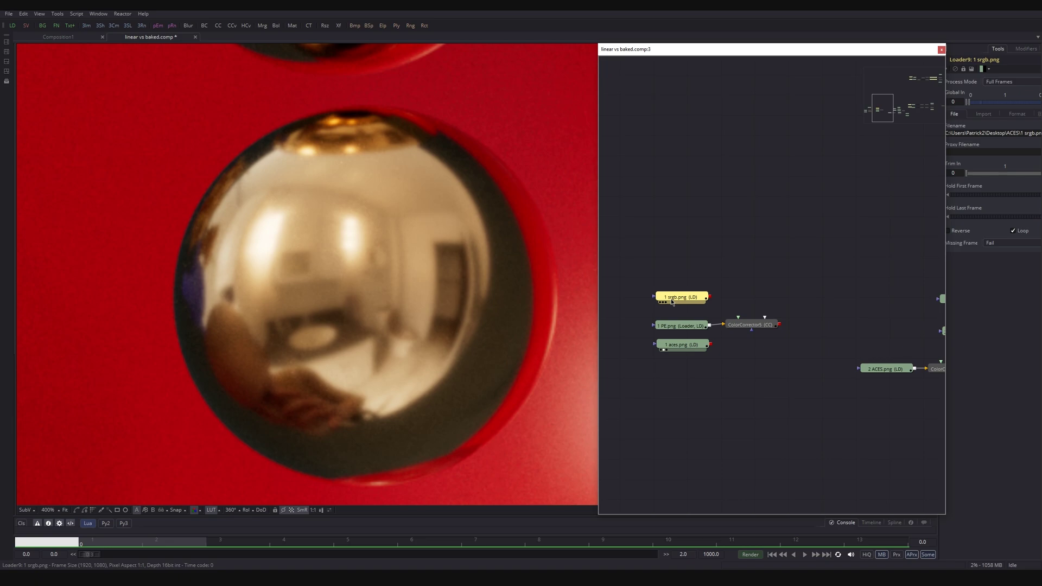
{"action": "key", "text": "1"}
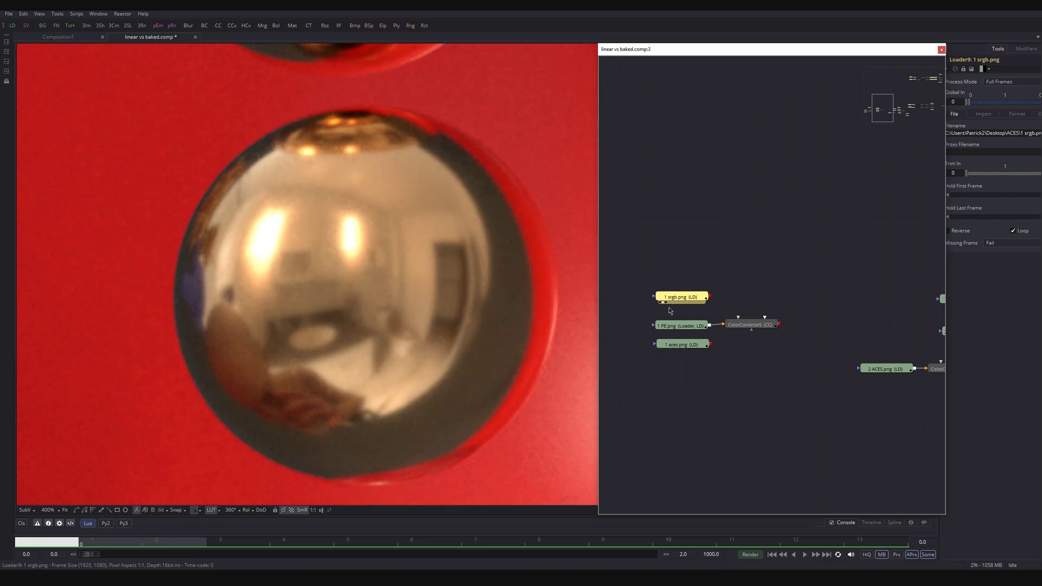
{"action": "left_click", "coordinate": [686, 347]}
{"action": "key", "text": "1"}
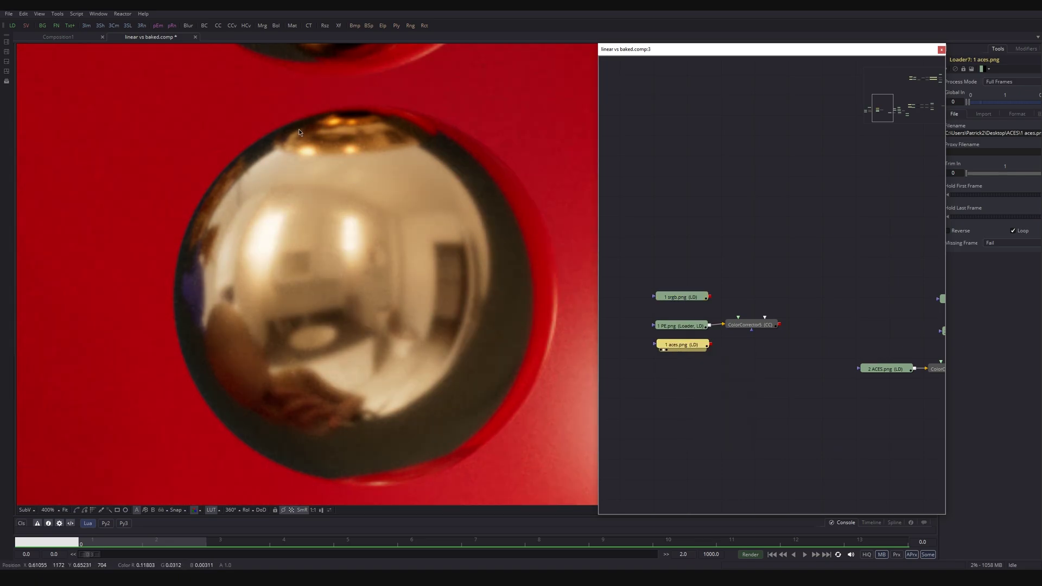
Examine the 1 PE.png render on the gold sphere and compare it with 1 srgb.png at a wider zoom
{"action": "left_click", "coordinate": [679, 326]}
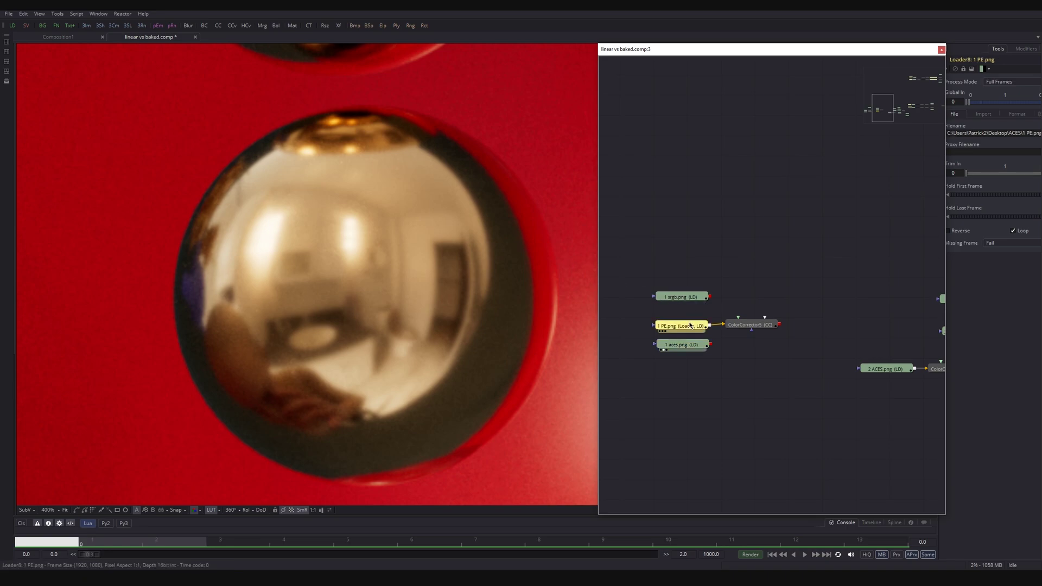
{"action": "key", "text": "1"}
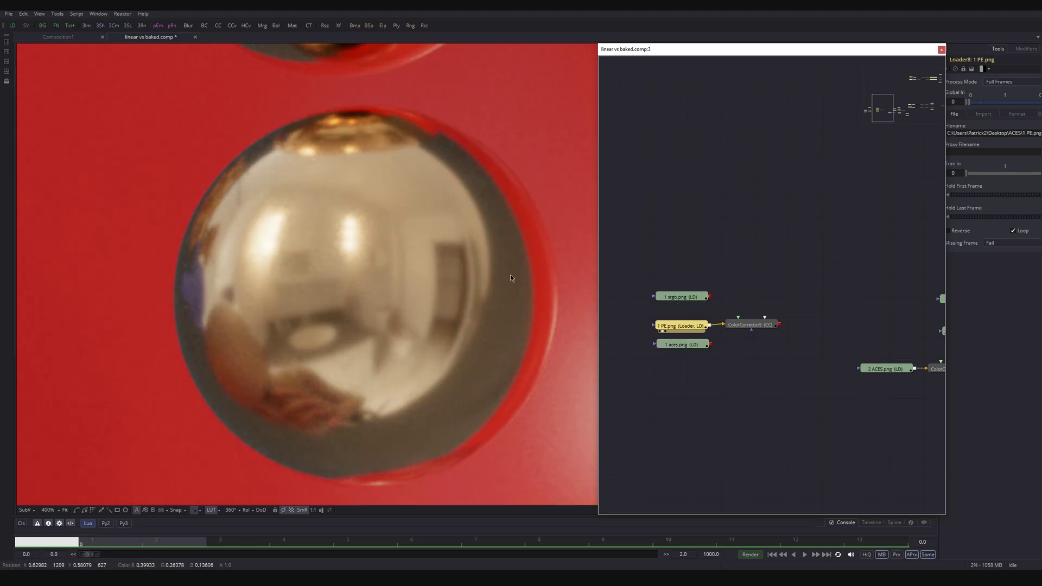
{"action": "left_click", "coordinate": [661, 302]}
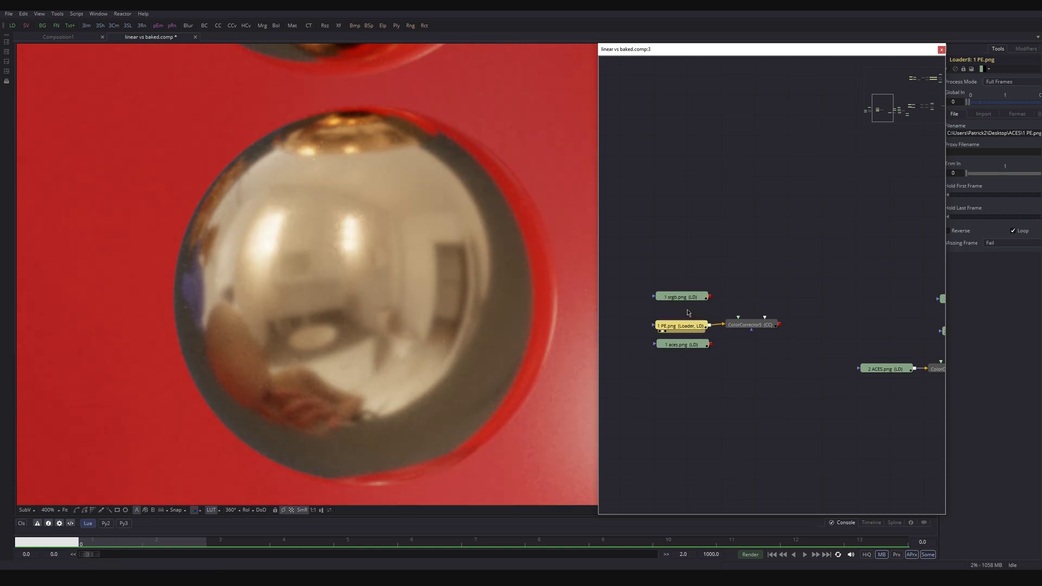
{"action": "left_click", "coordinate": [685, 298]}
{"action": "left_click", "coordinate": [683, 327]}
{"action": "key", "text": "1"}
{"action": "scroll", "coordinate": [343, 233], "scroll_direction": "down", "scroll_amount": 1}
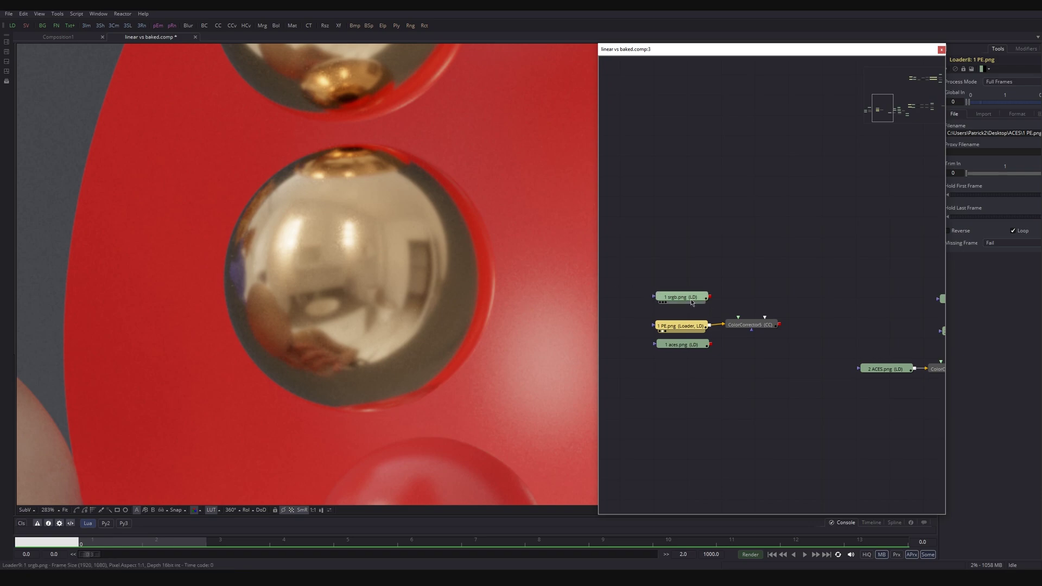
{"action": "left_click", "coordinate": [666, 296]}
{"action": "key", "text": "1"}
{"action": "left_click", "coordinate": [687, 328]}
{"action": "key", "text": "1"}
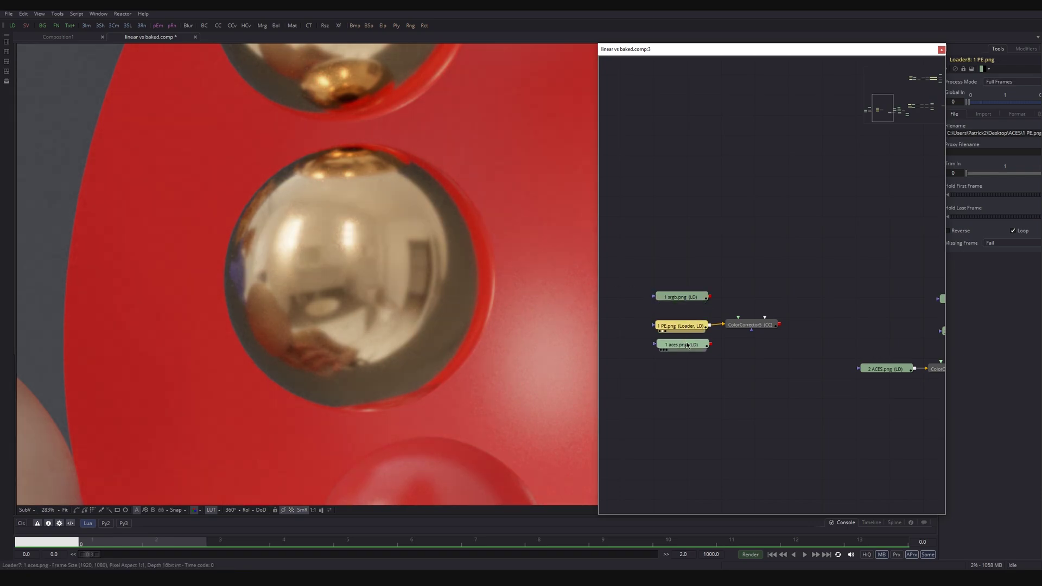
Move the ColorCorrector5 node closer to 1 PE.png and compare its output with 1 PE.png and 1 aces.png on the enlarged gold sphere
{"action": "left_click_drag", "start_coordinate": [744, 328], "coordinate": [735, 338]}
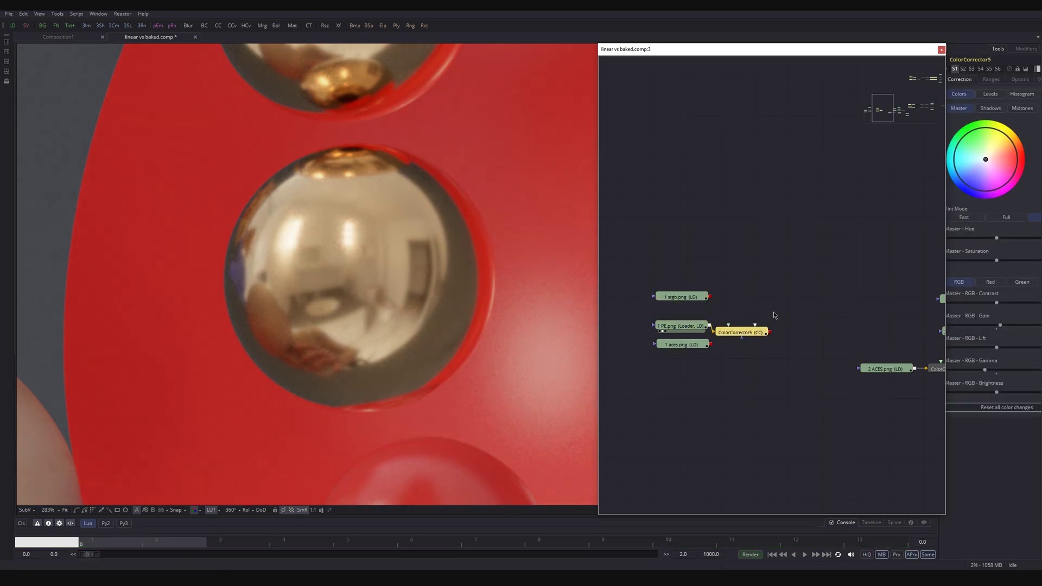
{"action": "key", "text": "1"}
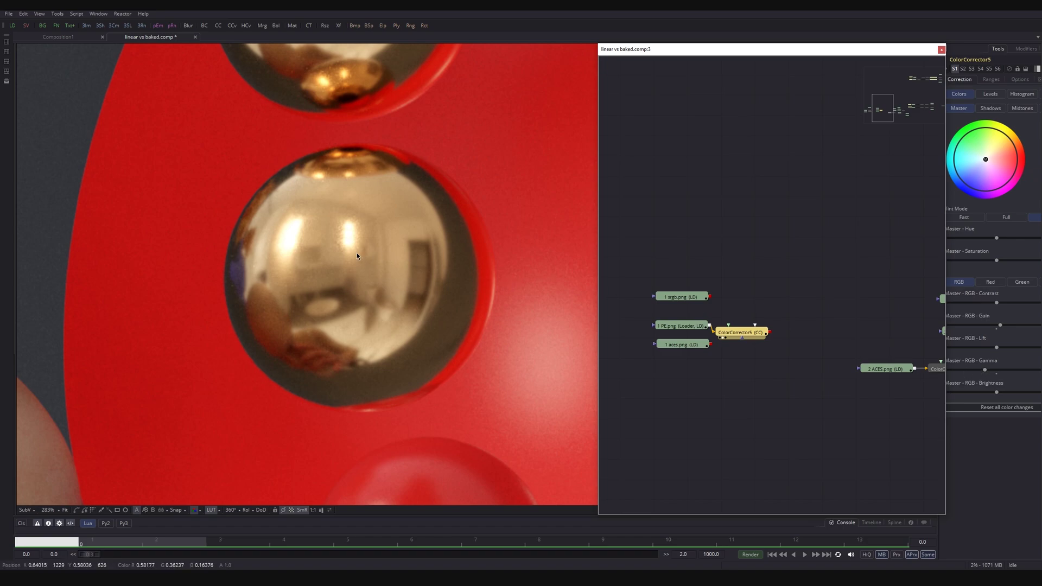
{"action": "scroll", "coordinate": [304, 232], "scroll_direction": "up", "scroll_amount": 2, "text": "ctrl"}
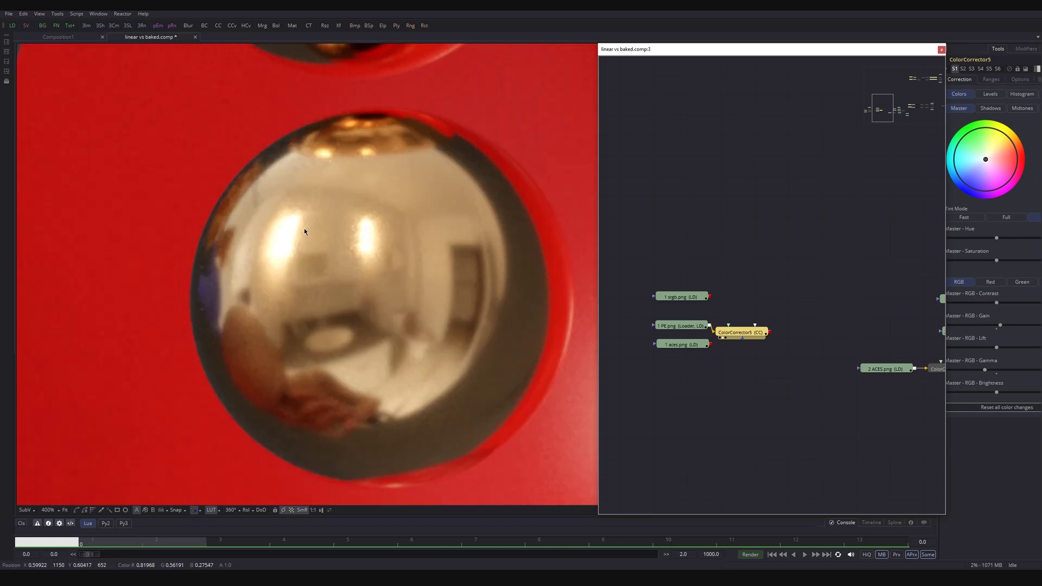
{"action": "left_click", "coordinate": [681, 326]}
{"action": "key", "text": "1"}
{"action": "left_click", "coordinate": [743, 337]}
{"action": "key", "text": "1"}
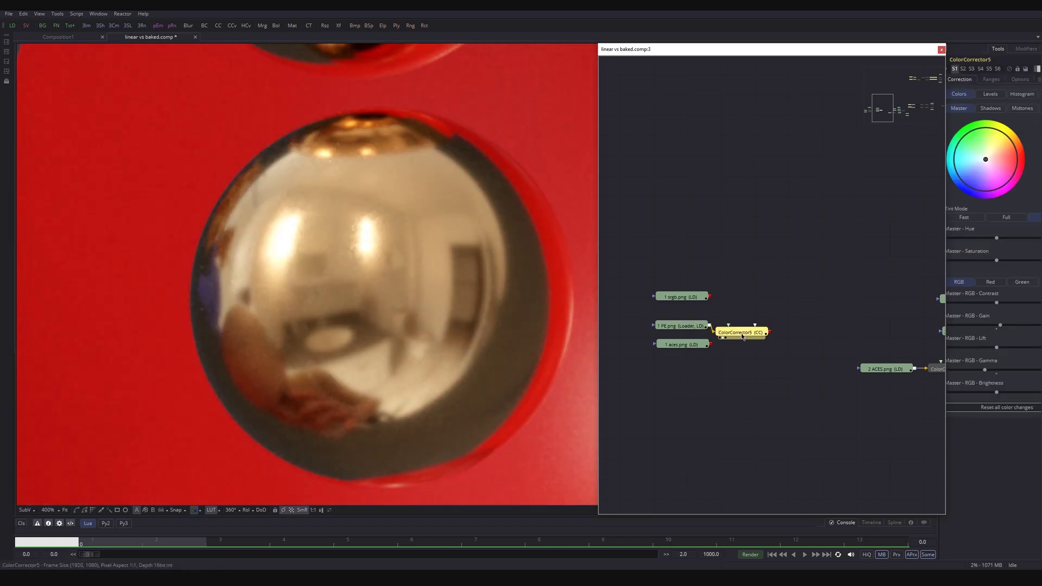
{"action": "left_click", "coordinate": [676, 346]}
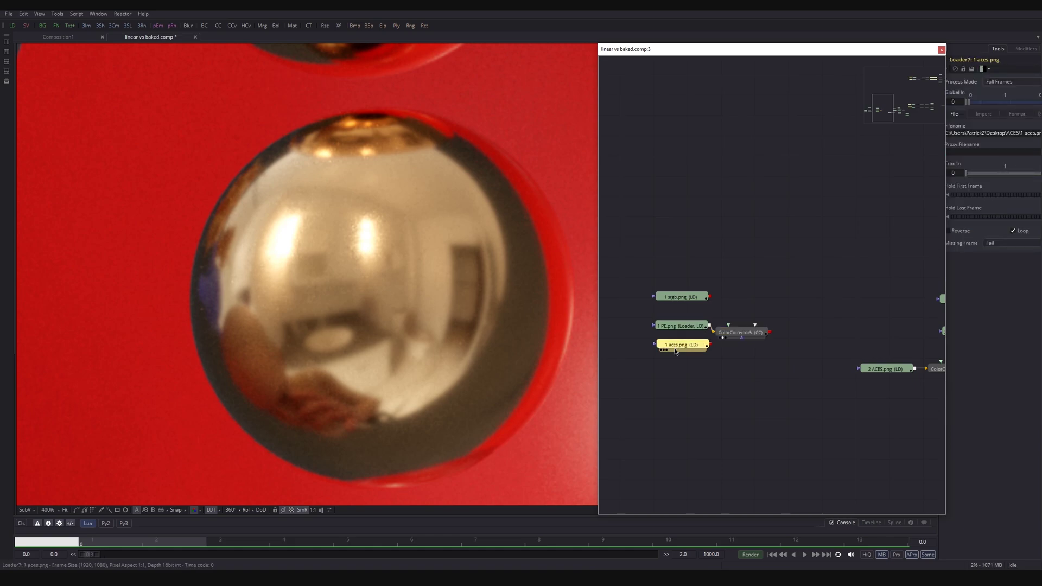
{"action": "key", "text": "1"}
Compare the skin and red tones around the head in the 1 srgb.png and 1 aces.png renders
{"action": "scroll", "coordinate": [423, 180], "scroll_direction": "down", "scroll_amount": 5}
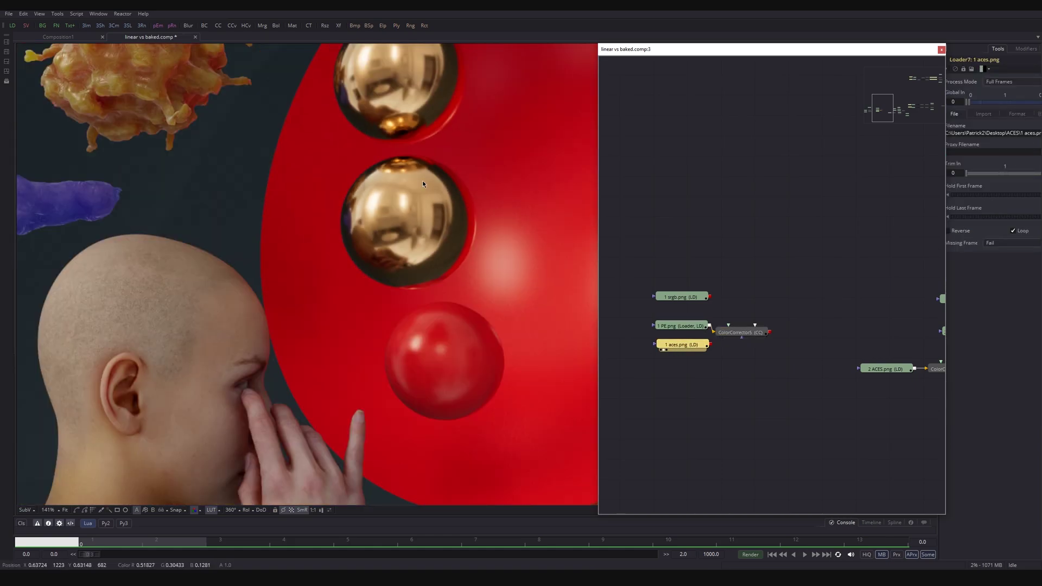
{"action": "middle_click_drag", "start_coordinate": [386, 259], "coordinate": [451, 182]}
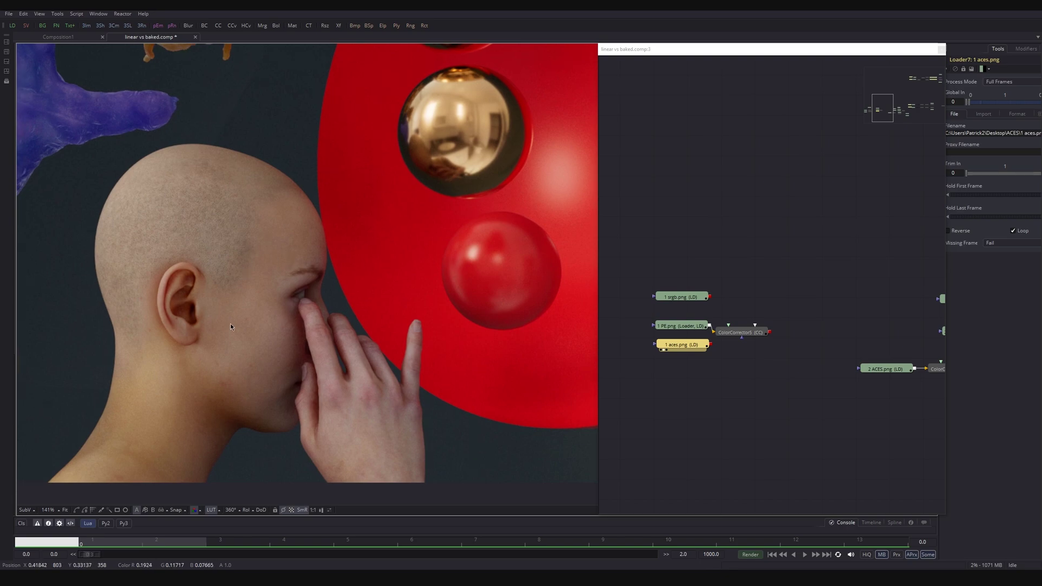
{"action": "left_click", "coordinate": [678, 297]}
{"action": "key", "text": "1"}
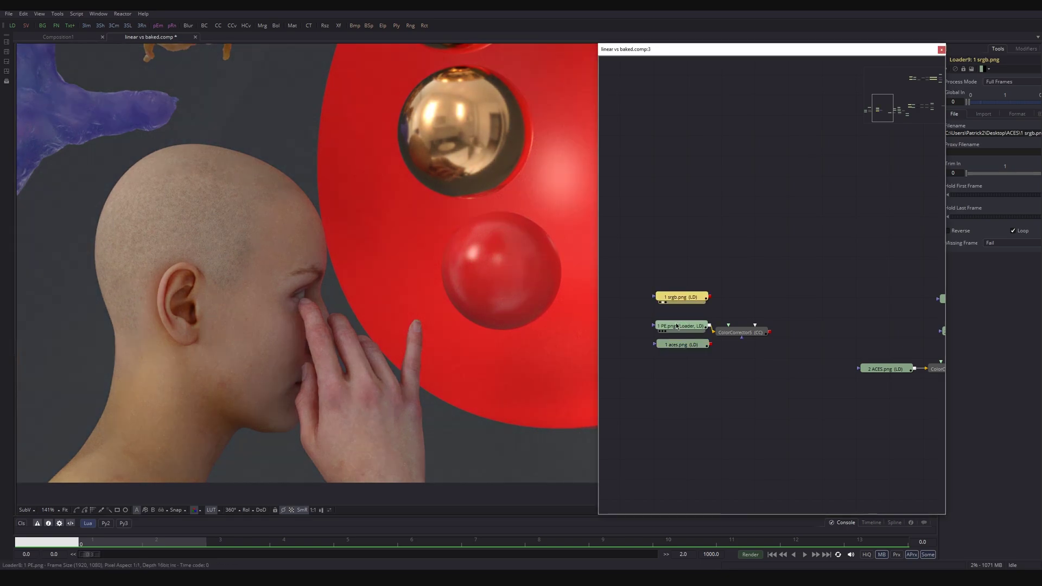
{"action": "left_click", "coordinate": [677, 348]}
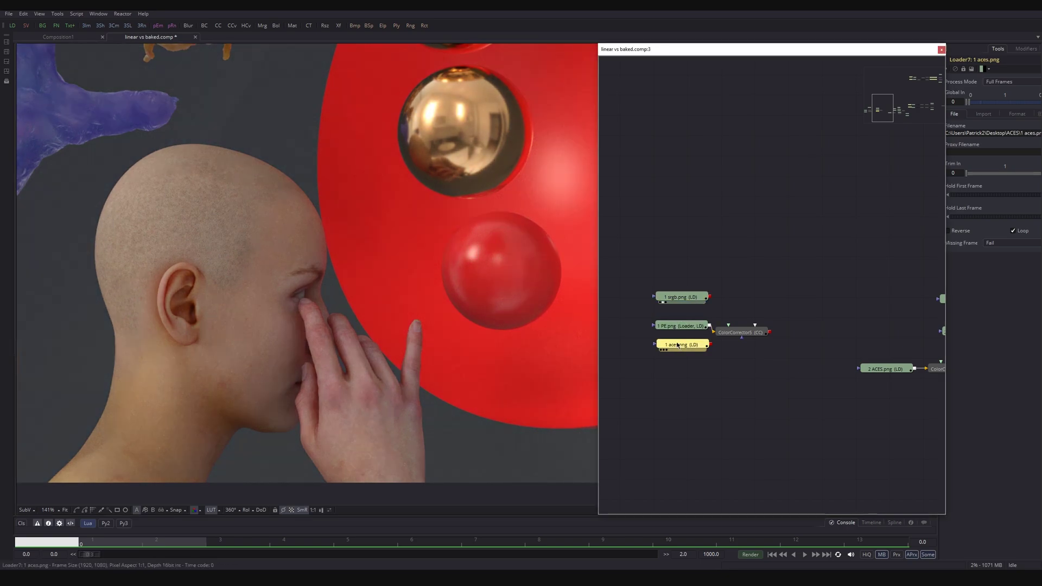
{"action": "key", "text": "1"}
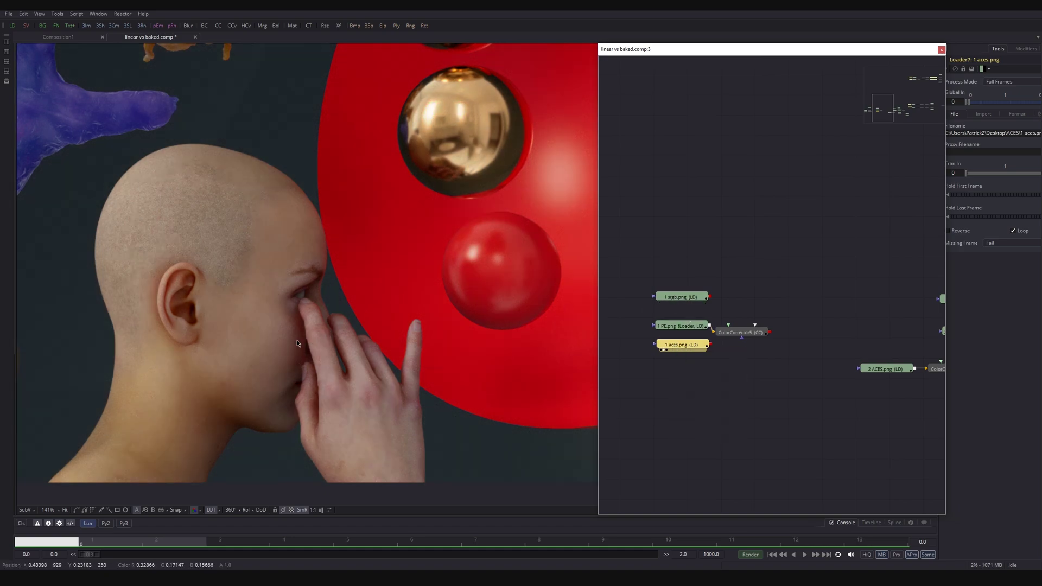
{"action": "left_click", "coordinate": [700, 300]}
{"action": "key", "text": "1"}
{"action": "left_click", "coordinate": [683, 348]}
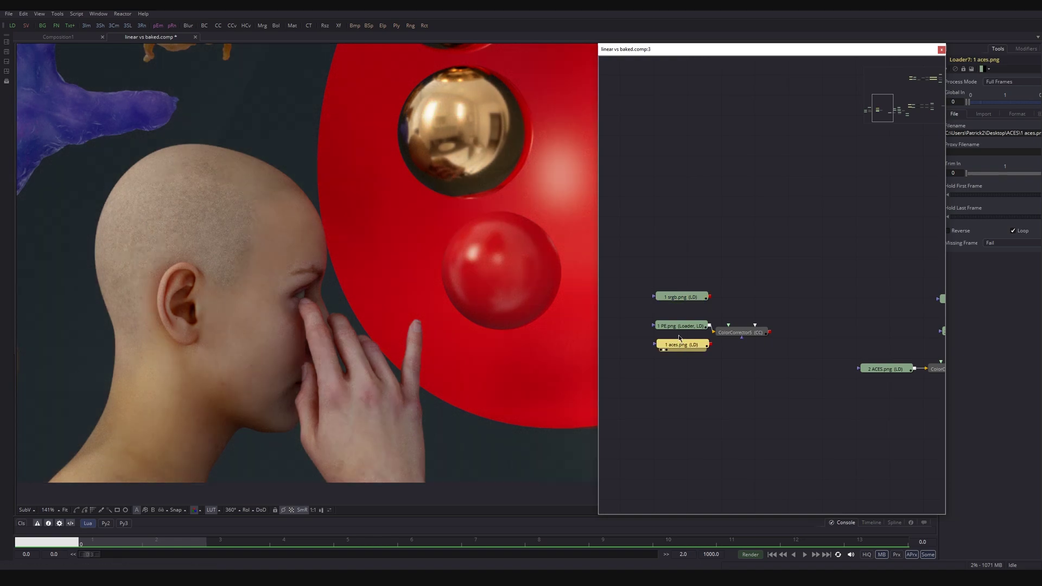
Compare 1 PE.png, its colour-corrected version and 1 aces.png on the head and red spheres
{"action": "left_click", "coordinate": [682, 328]}
{"action": "key", "text": "1"}
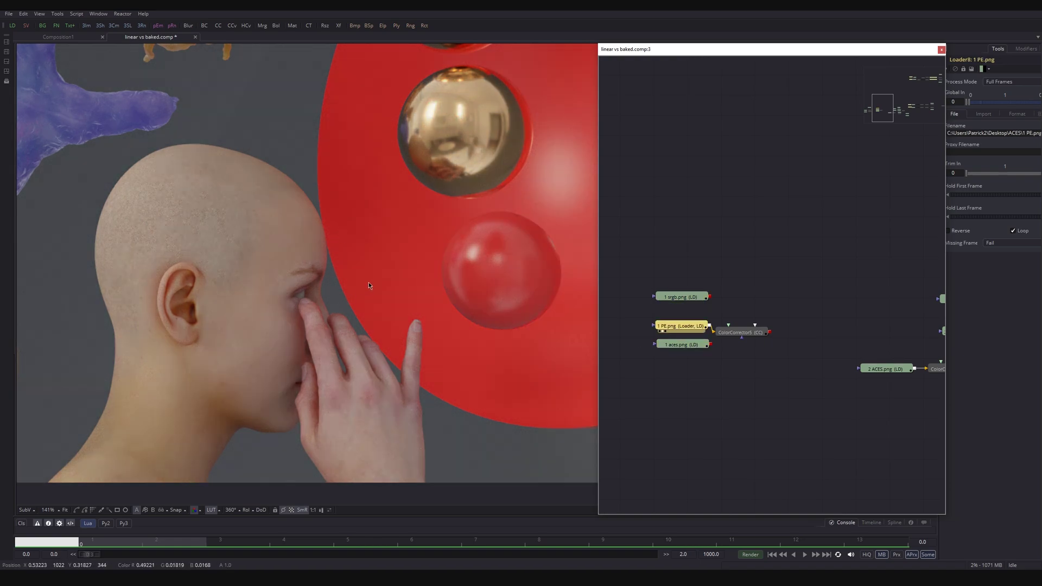
{"action": "left_click", "coordinate": [734, 332]}
{"action": "key", "text": "1"}
{"action": "left_click", "coordinate": [691, 347]}
{"action": "key", "text": "1"}
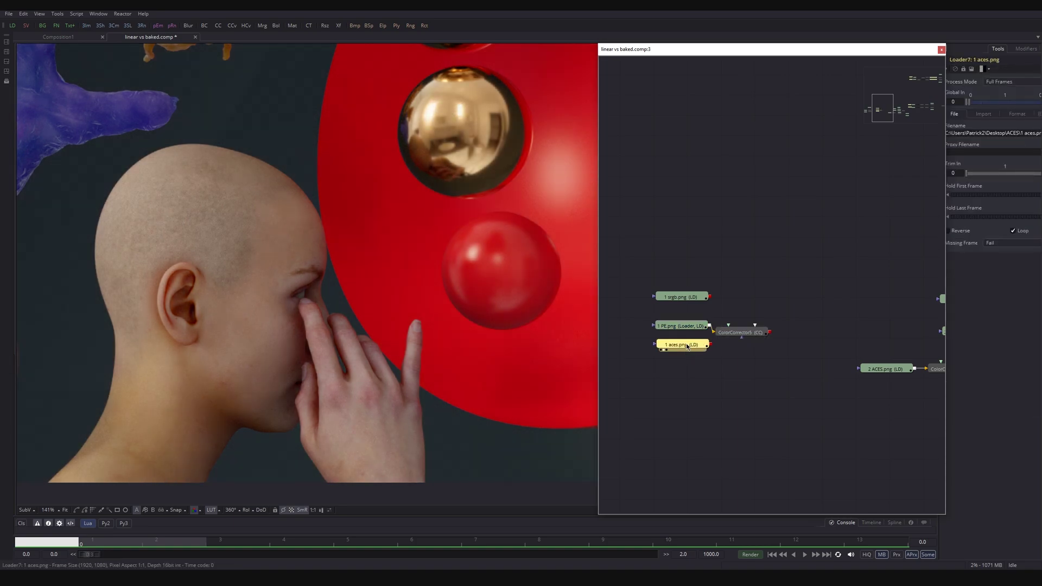
Show the labelled 2 SRGB.png merge in the viewer and examine the chrome and red spheres up close
{"action": "scroll", "coordinate": [641, 365], "scroll_direction": "down", "scroll_amount": 2, "text": "ctrl"}
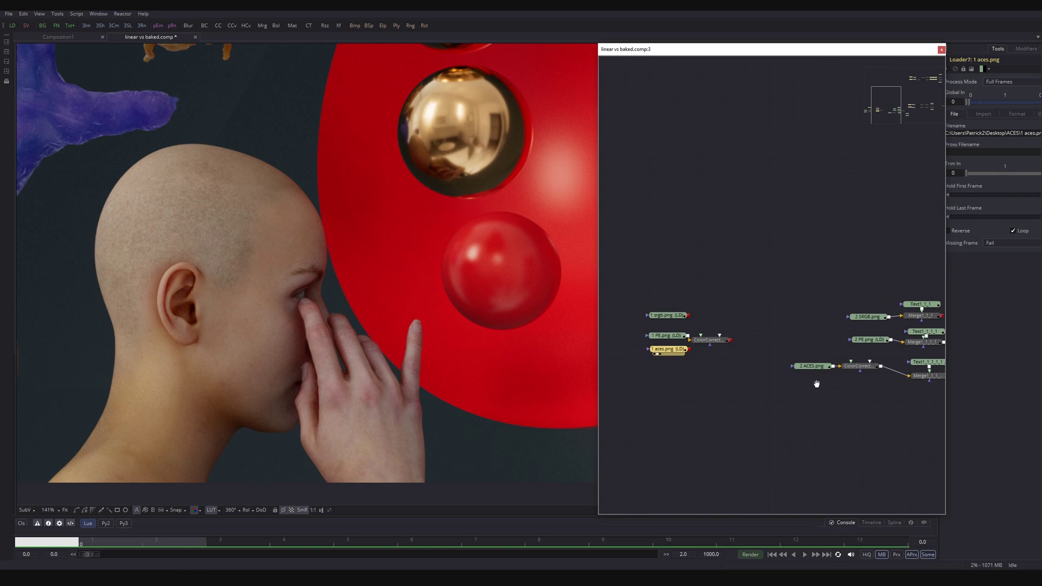
{"action": "middle_click_drag", "start_coordinate": [815, 384], "coordinate": [654, 361]}
{"action": "scroll", "coordinate": [654, 361], "scroll_direction": "down", "scroll_amount": 2, "text": "ctrl"}
{"action": "scroll", "coordinate": [767, 328], "scroll_direction": "up", "scroll_amount": 2, "text": "ctrl"}
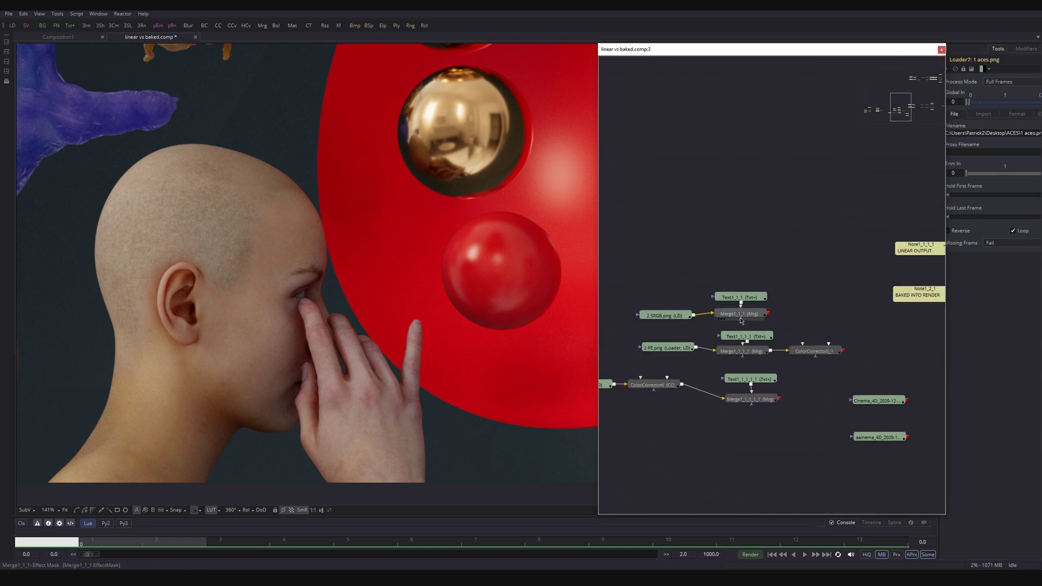
{"action": "left_click", "coordinate": [743, 319]}
{"action": "key", "text": "1"}
{"action": "middle_click_drag", "start_coordinate": [413, 279], "coordinate": [368, 329]}
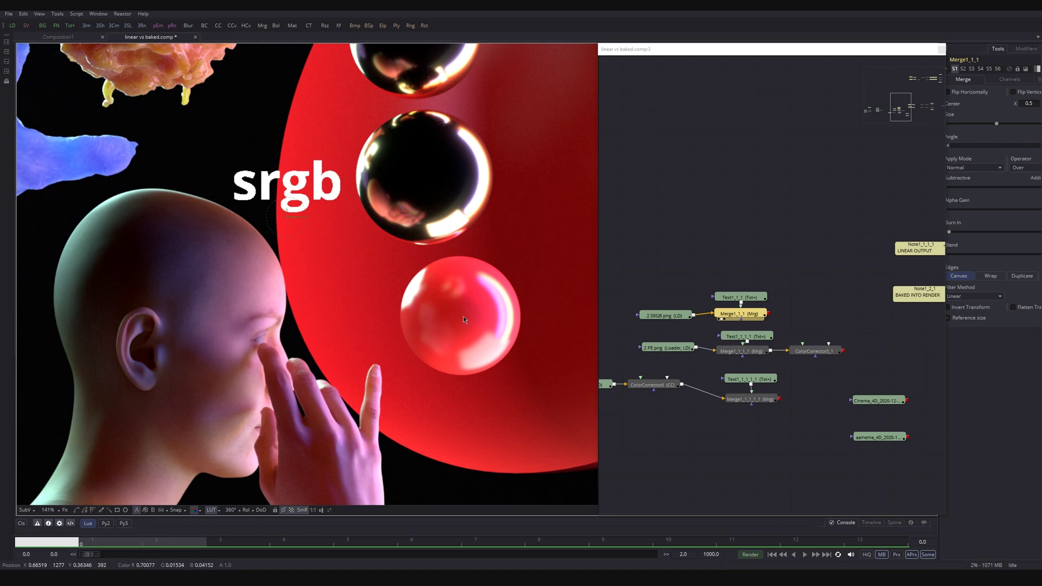
{"action": "scroll", "coordinate": [476, 319], "scroll_direction": "up", "scroll_amount": 4}
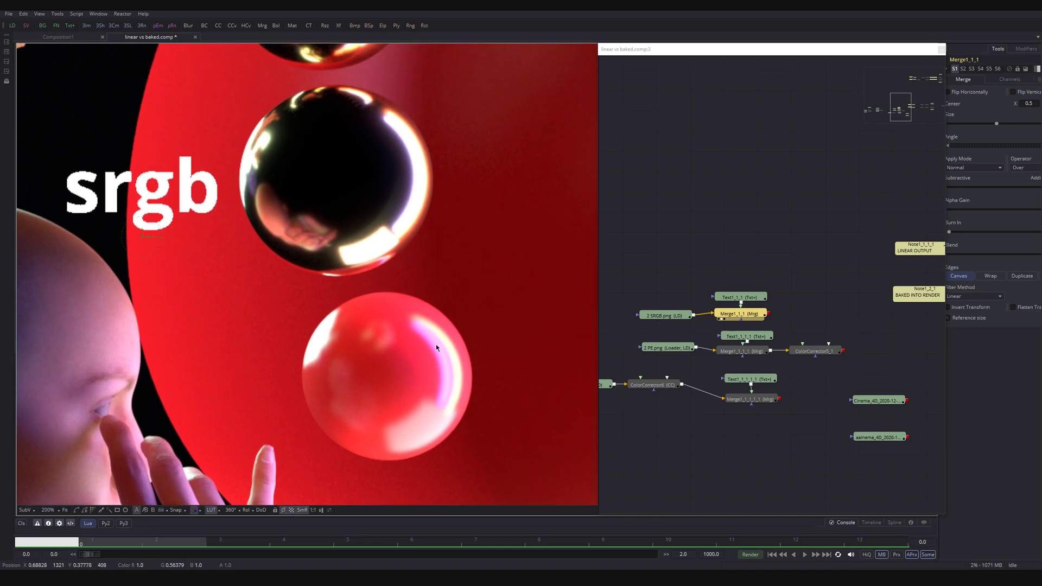
{"action": "scroll", "coordinate": [434, 363], "scroll_direction": "up", "scroll_amount": 2}
Compare the labelled 2 ACES.png and 2 SRGB.png merges on the enlarged chrome and red spheres
{"action": "middle_click_drag", "start_coordinate": [750, 400], "coordinate": [819, 426]}
{"action": "left_click", "coordinate": [813, 414]}
{"action": "key", "text": "1"}
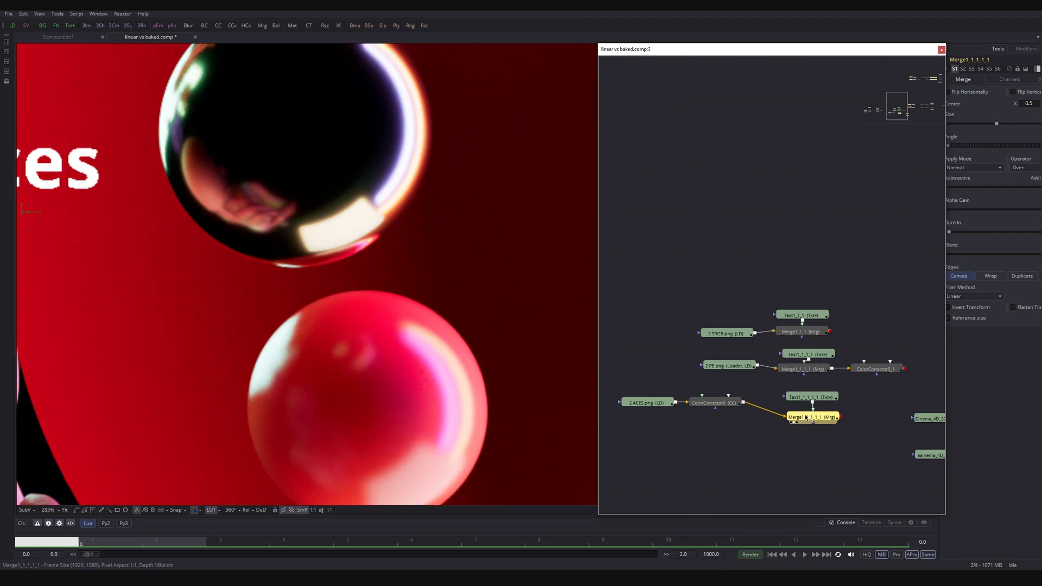
{"action": "left_click", "coordinate": [800, 334]}
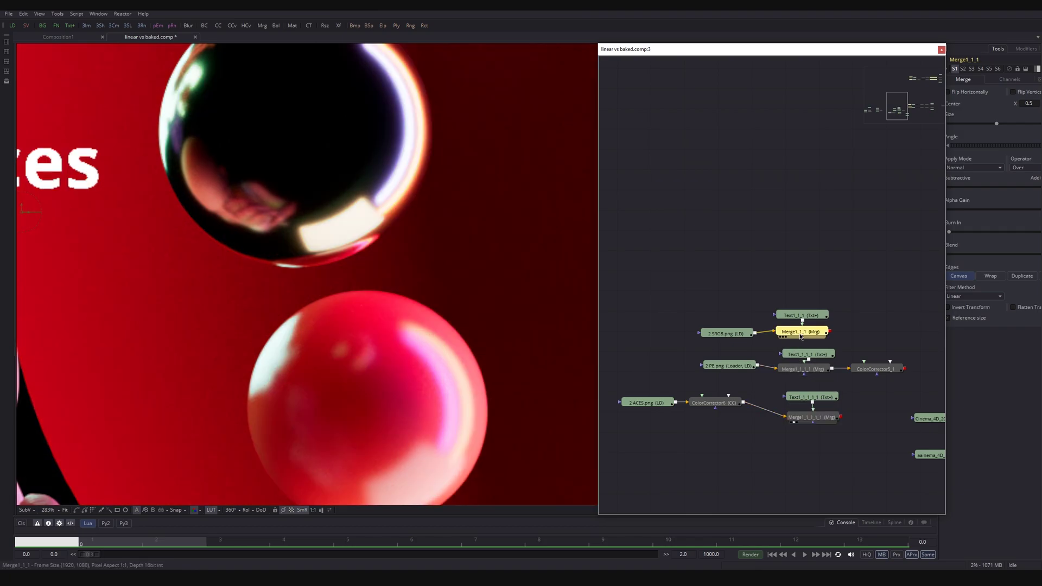
{"action": "key", "text": "1"}
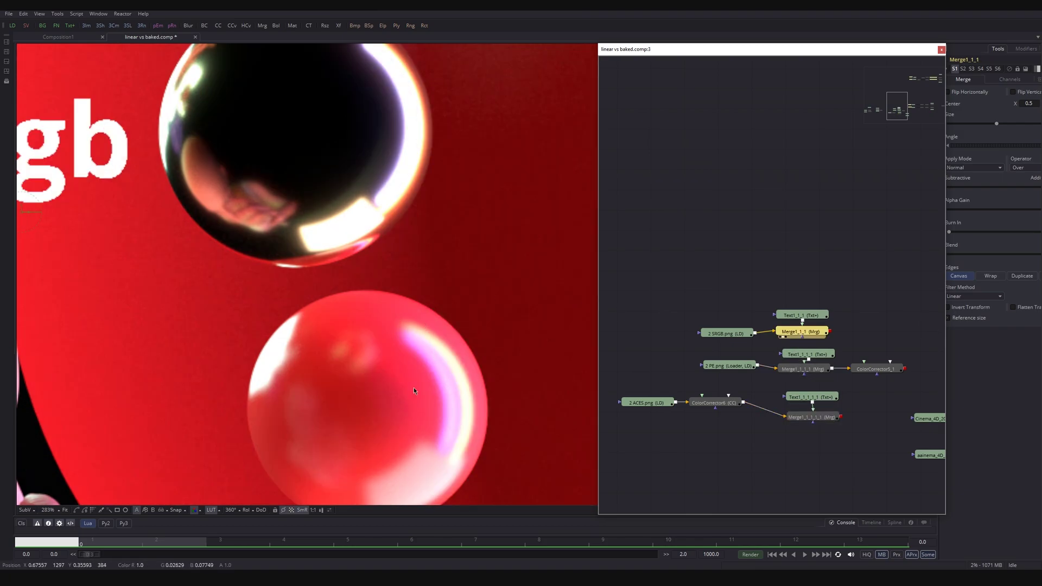
{"action": "left_click", "coordinate": [801, 415]}
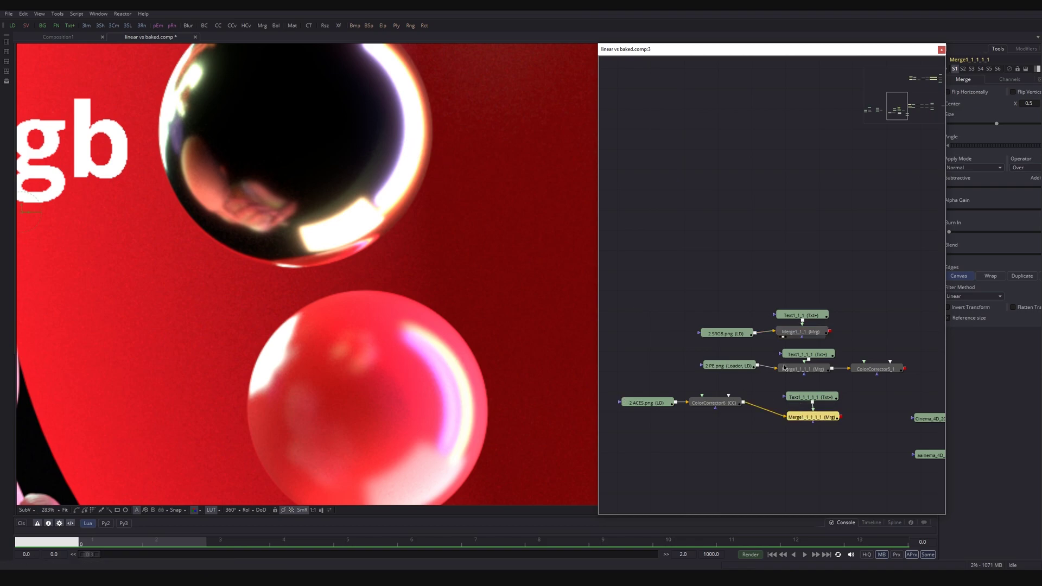
{"action": "key", "text": "1"}
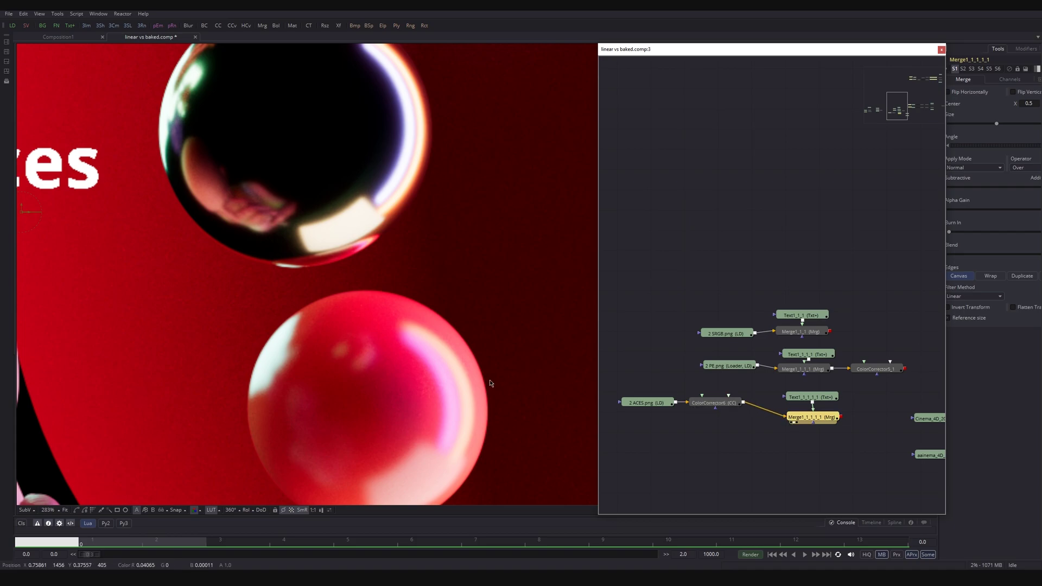
{"action": "left_click", "coordinate": [803, 335]}
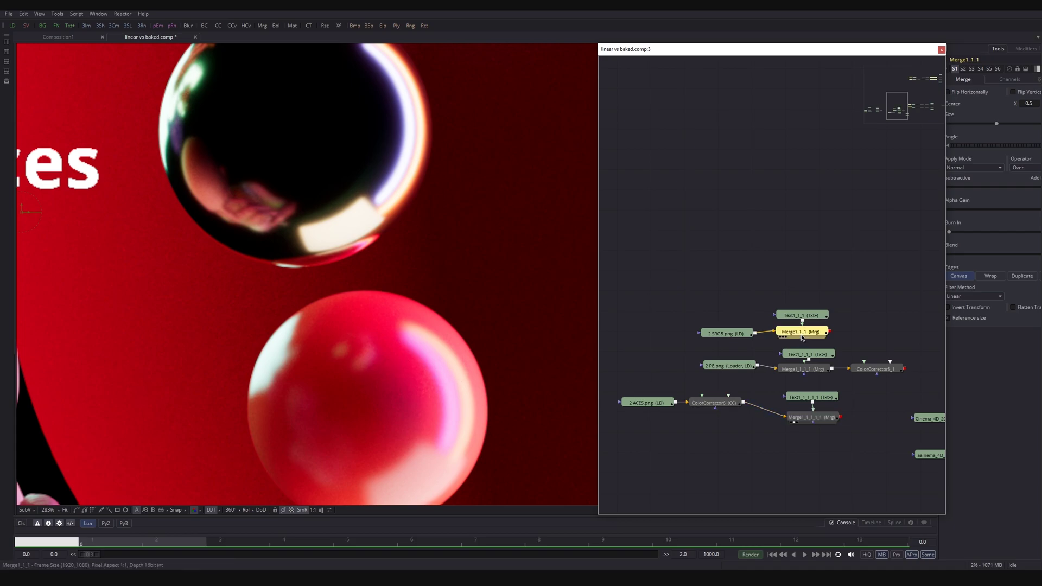
{"action": "left_click", "coordinate": [810, 417]}
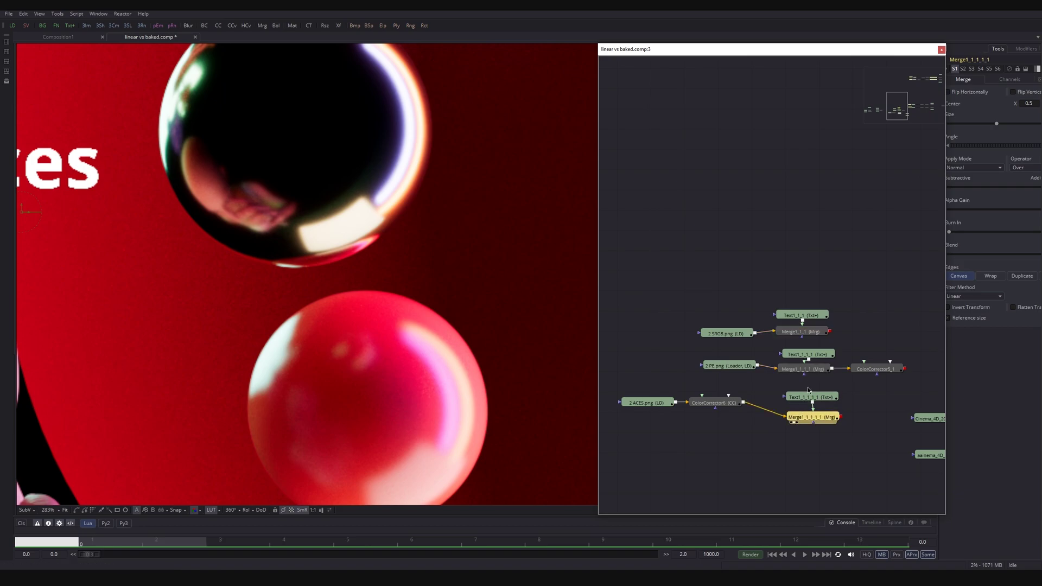
Compare the 2 PE.png merge, its ColorCorrector5_1 output and the 2 ACES.png merge across the head and spheres
{"action": "left_click", "coordinate": [812, 370]}
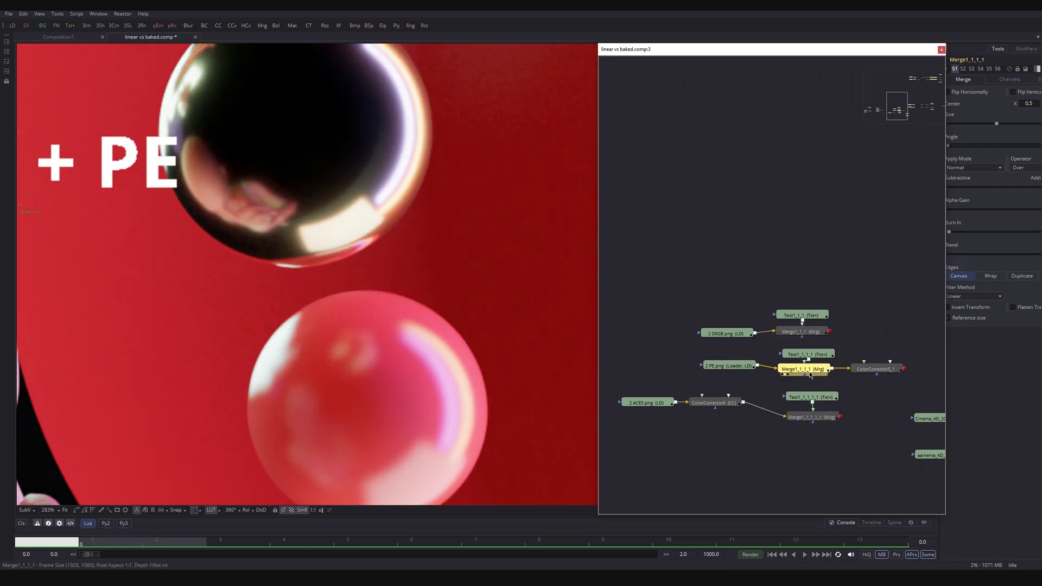
{"action": "scroll", "coordinate": [428, 384], "scroll_direction": "down", "scroll_amount": 1}
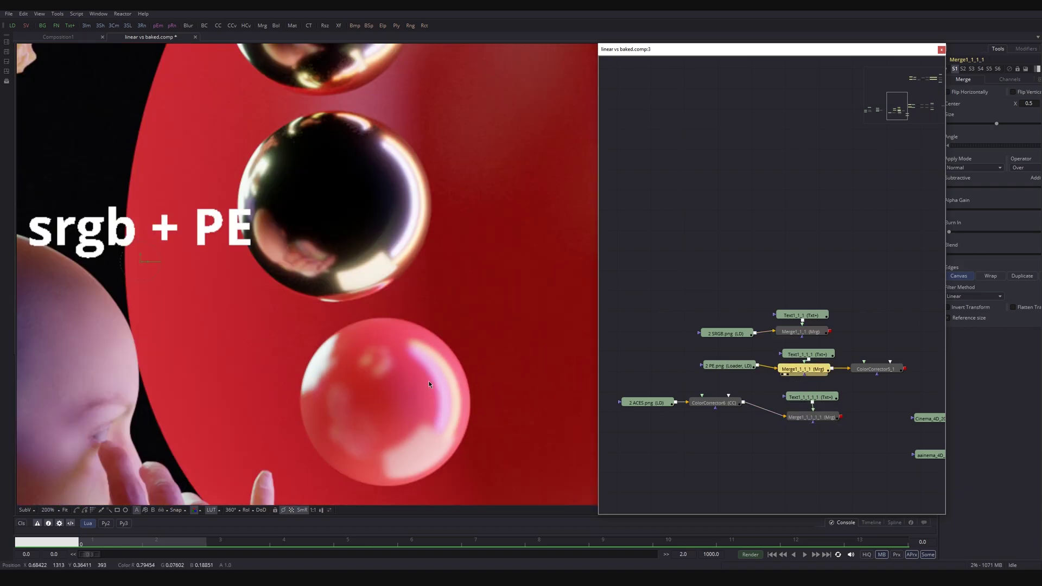
{"action": "middle_click_drag", "start_coordinate": [429, 382], "coordinate": [459, 324]}
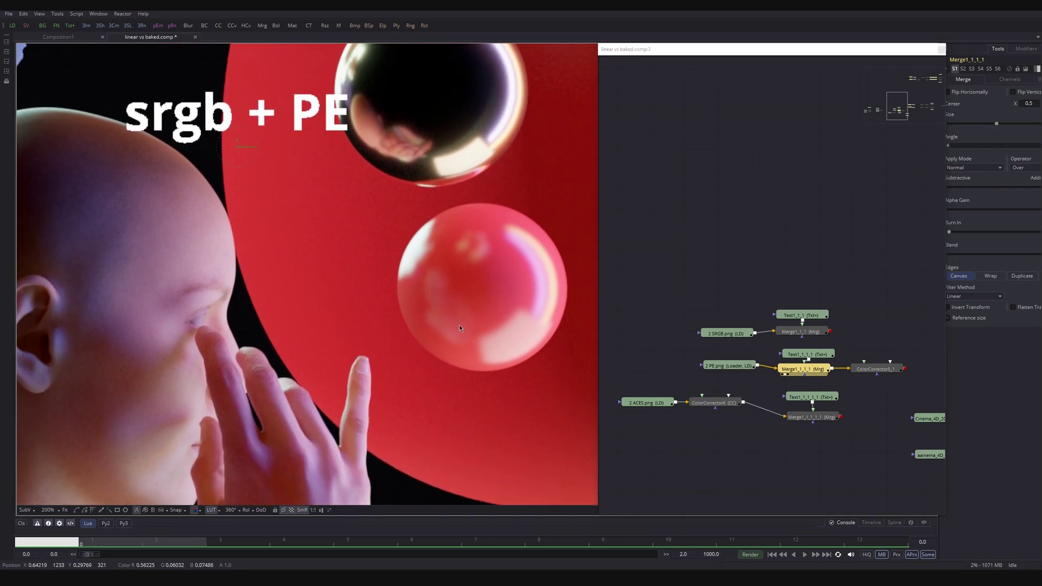
{"action": "left_click", "coordinate": [884, 370]}
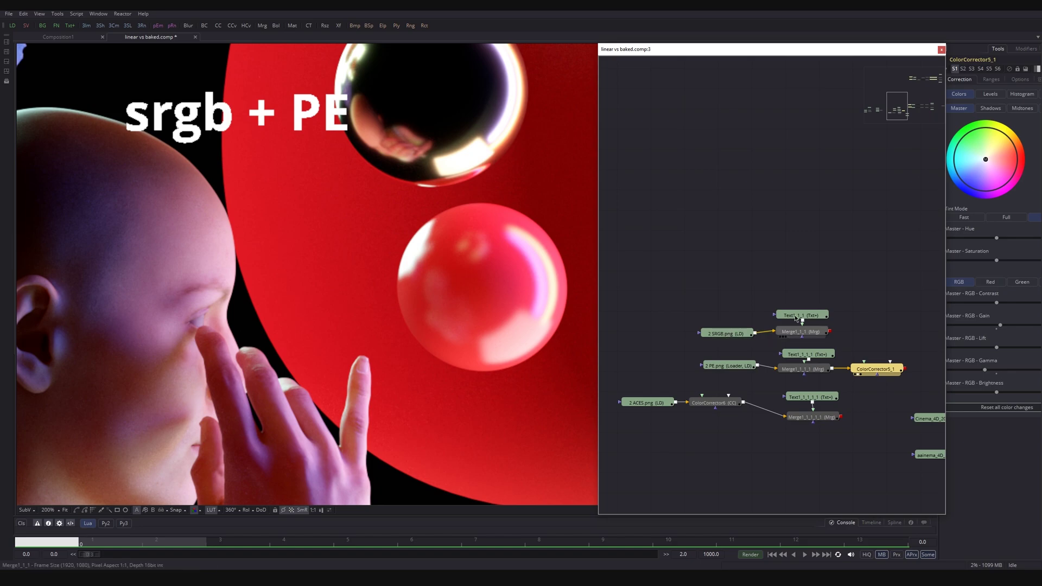
{"action": "left_click", "coordinate": [807, 419]}
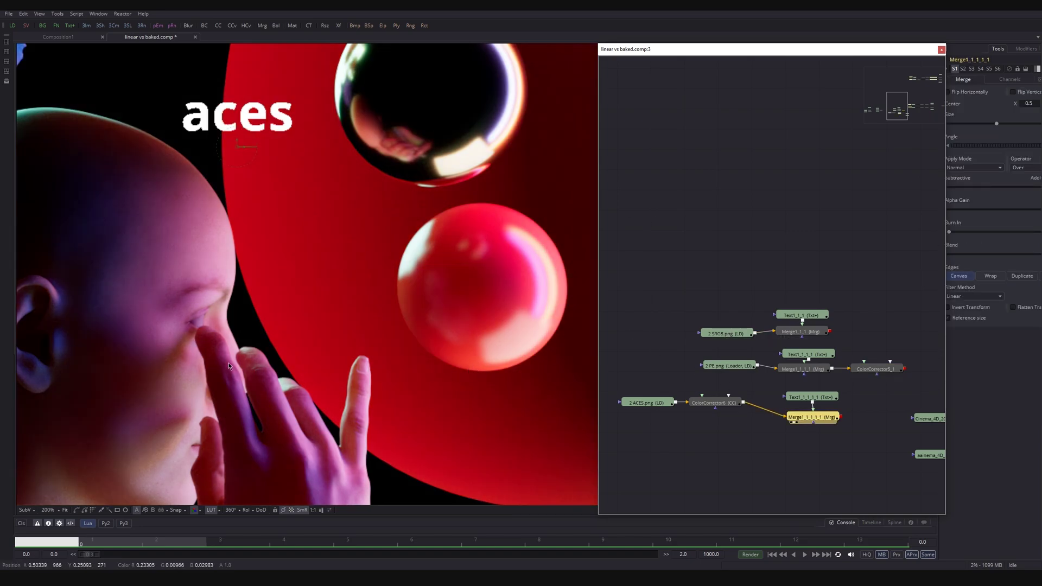
Compare the skin tones on the head and hand between the 2 SRGB.png and 2 ACES.png merges
{"action": "middle_click_drag", "start_coordinate": [216, 372], "coordinate": [429, 310]}
{"action": "left_click", "coordinate": [814, 334]}
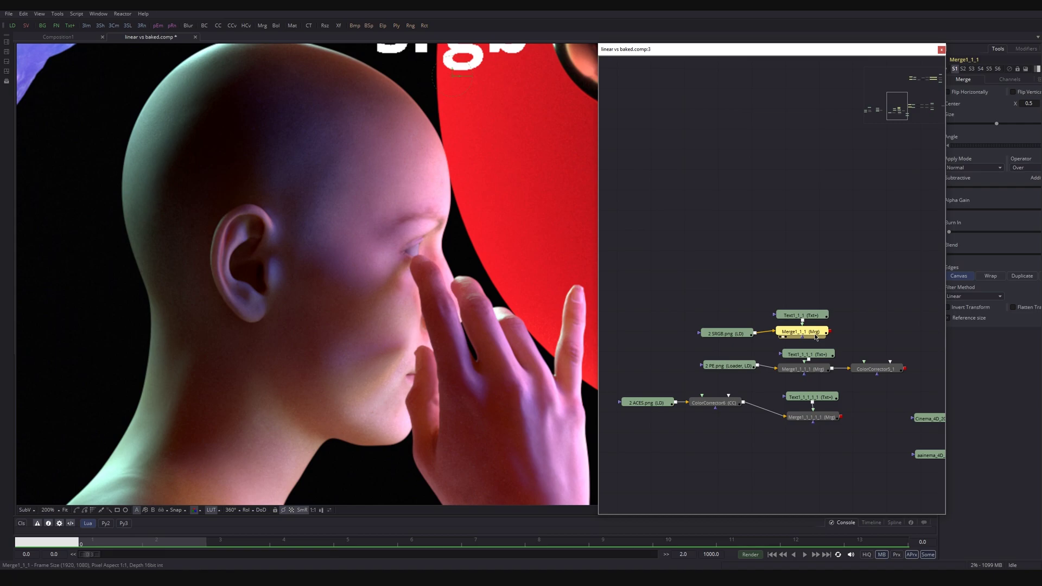
{"action": "scroll", "coordinate": [394, 473], "scroll_direction": "down", "scroll_amount": 2, "text": "ctrl"}
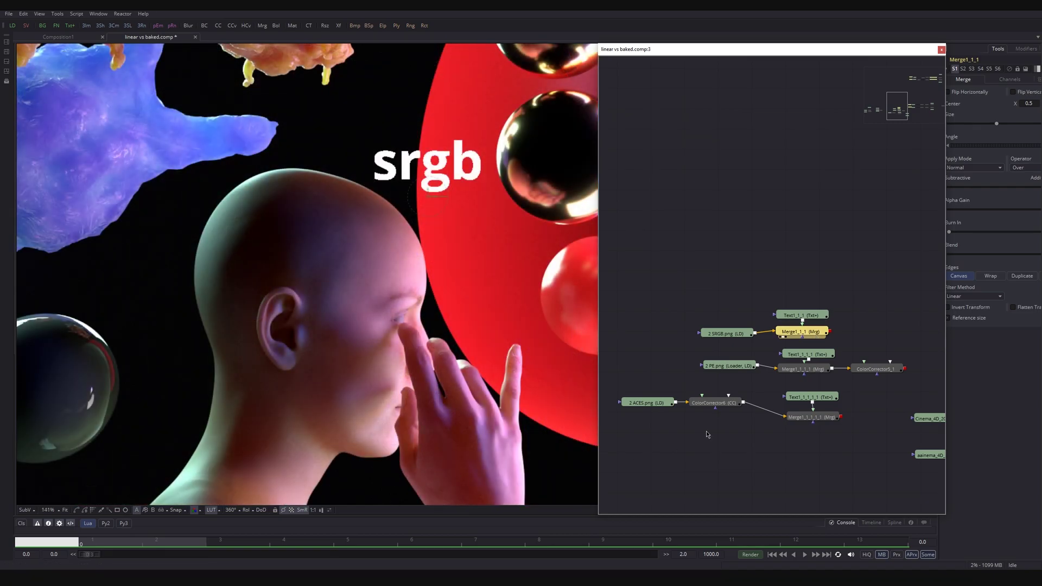
{"action": "left_click", "coordinate": [812, 417]}
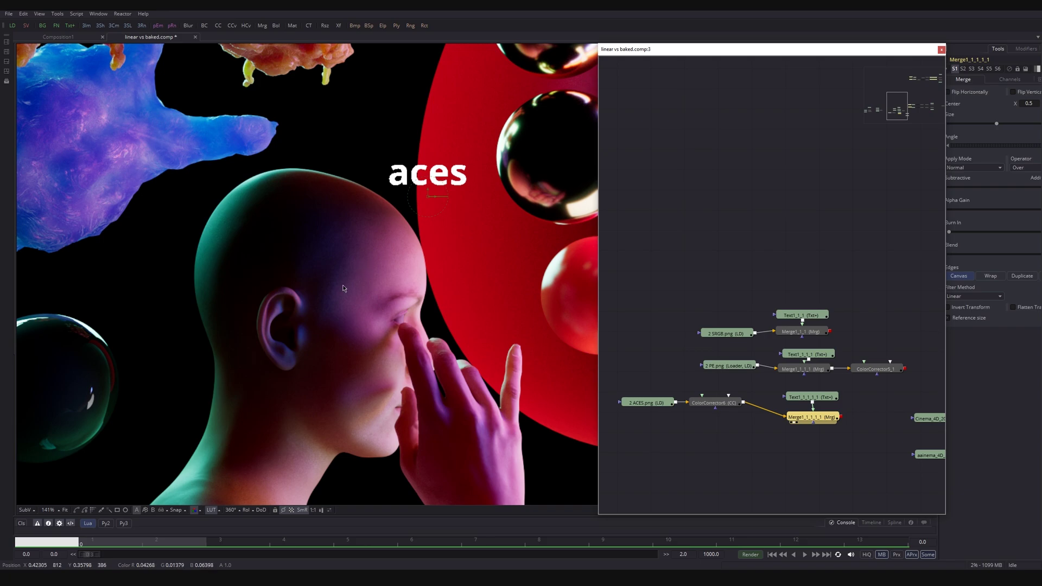
{"action": "left_click", "coordinate": [803, 331]}
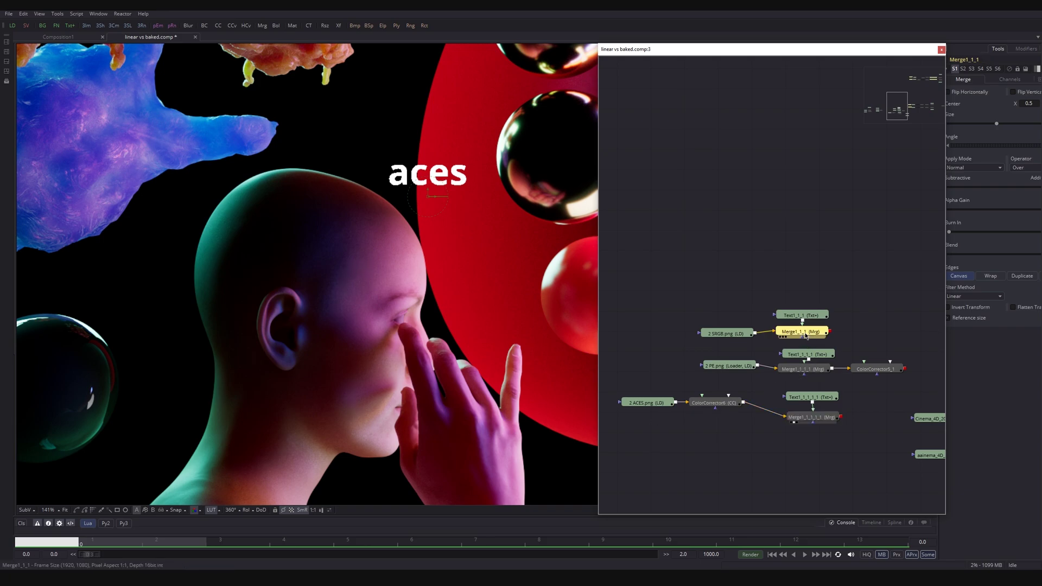
{"action": "key", "text": "1"}
{"action": "left_click", "coordinate": [808, 419]}
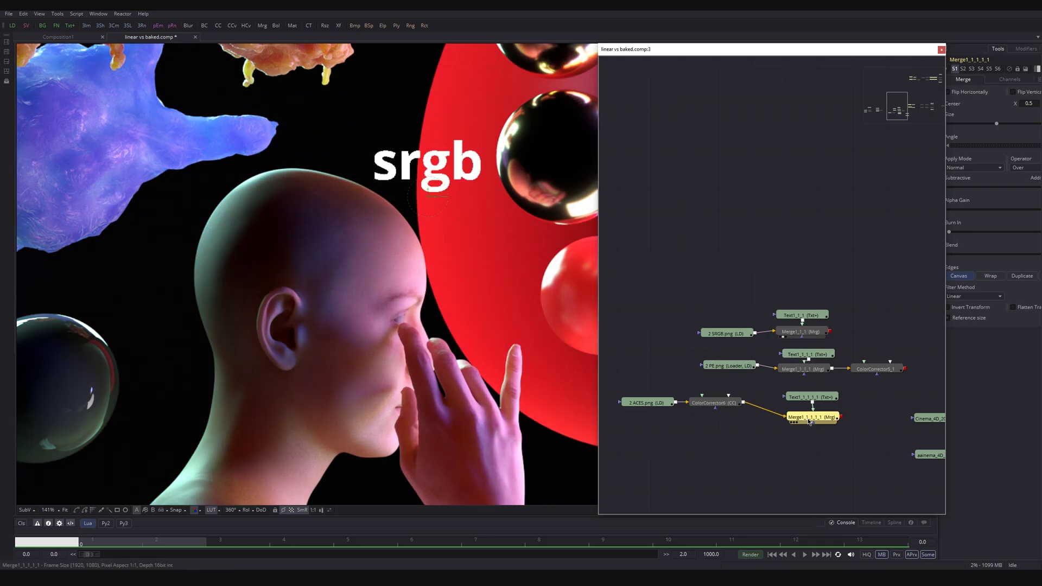
{"action": "key", "text": "1"}
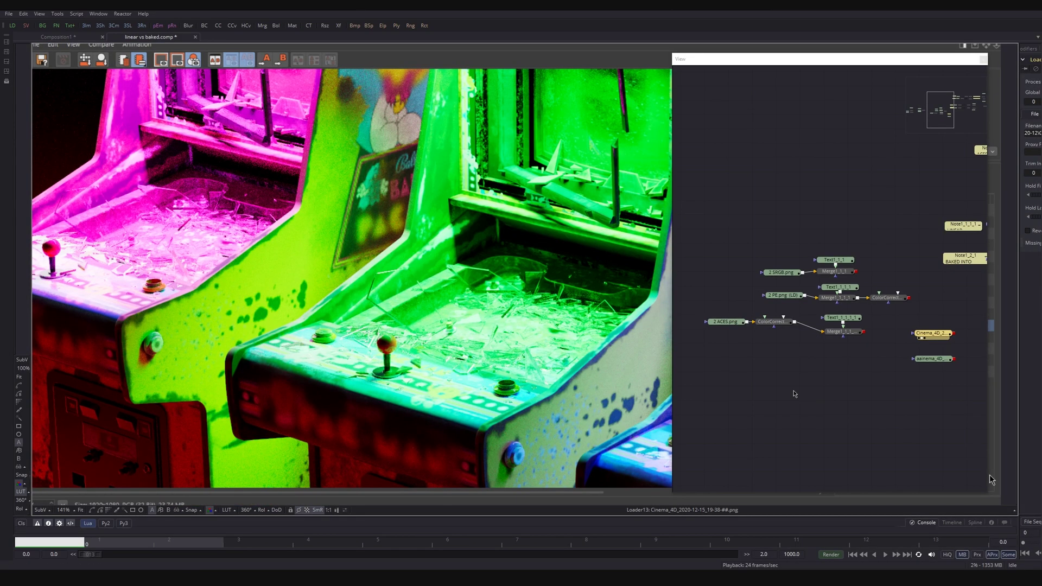
Compare the Cinema_4D and aainema_4D arcade screenshots up close around the joystick on the magenta-lit machine
{"action": "key", "text": "alt+Tab"}
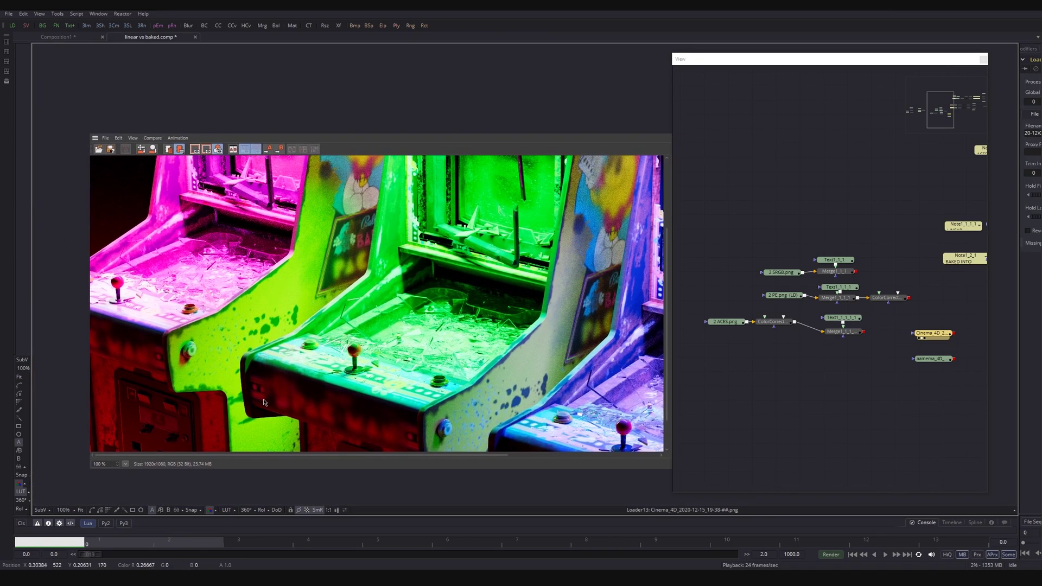
{"action": "scroll", "coordinate": [212, 377], "scroll_direction": "up", "scroll_amount": 1}
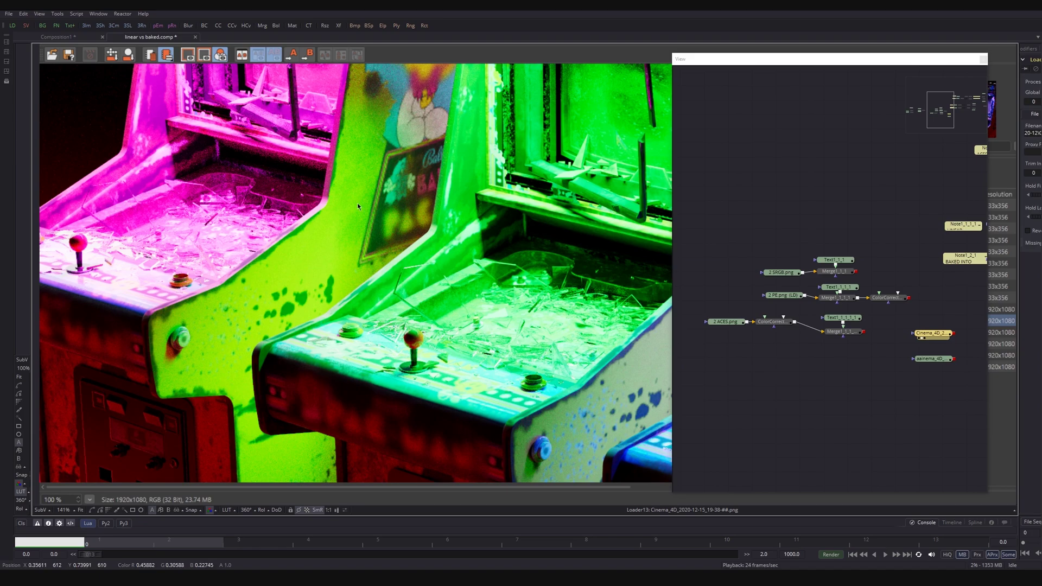
{"action": "middle_click_drag", "start_coordinate": [891, 370], "coordinate": [812, 386]}
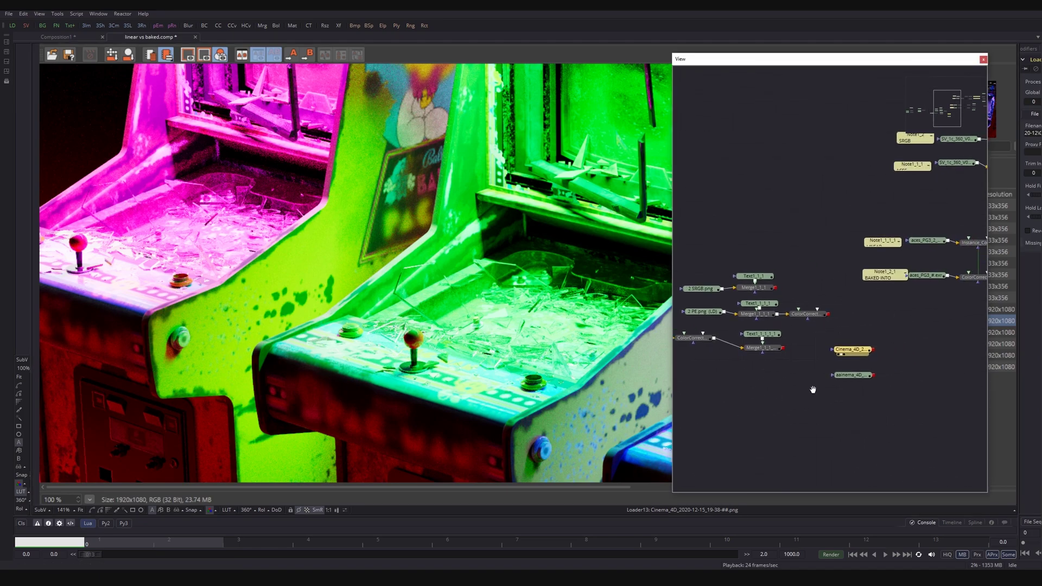
{"action": "left_click", "coordinate": [843, 377]}
{"action": "key", "text": "1"}
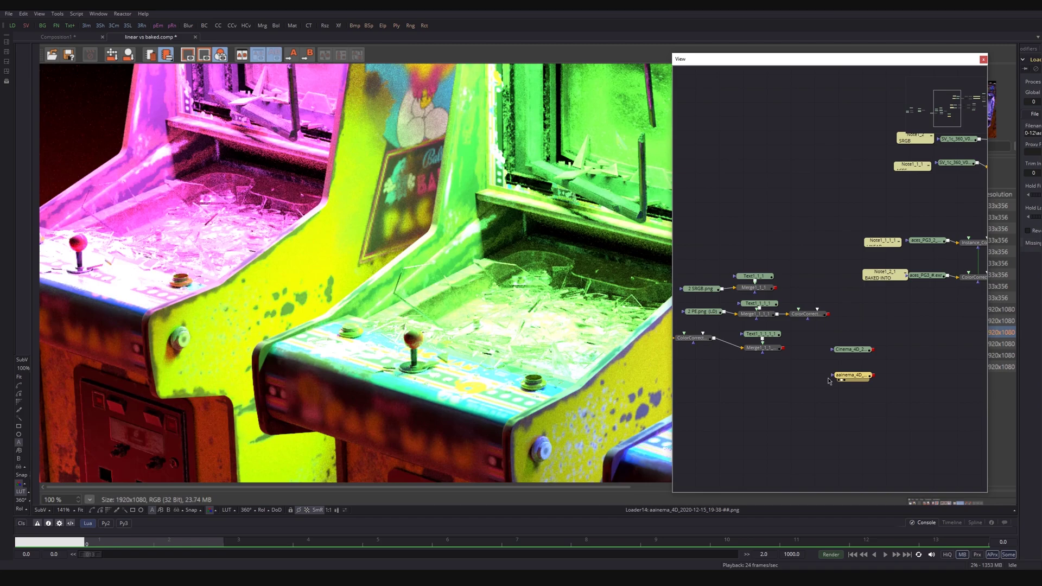
{"action": "scroll", "coordinate": [54, 272], "scroll_direction": "up", "scroll_amount": 8, "text": "ctrl"}
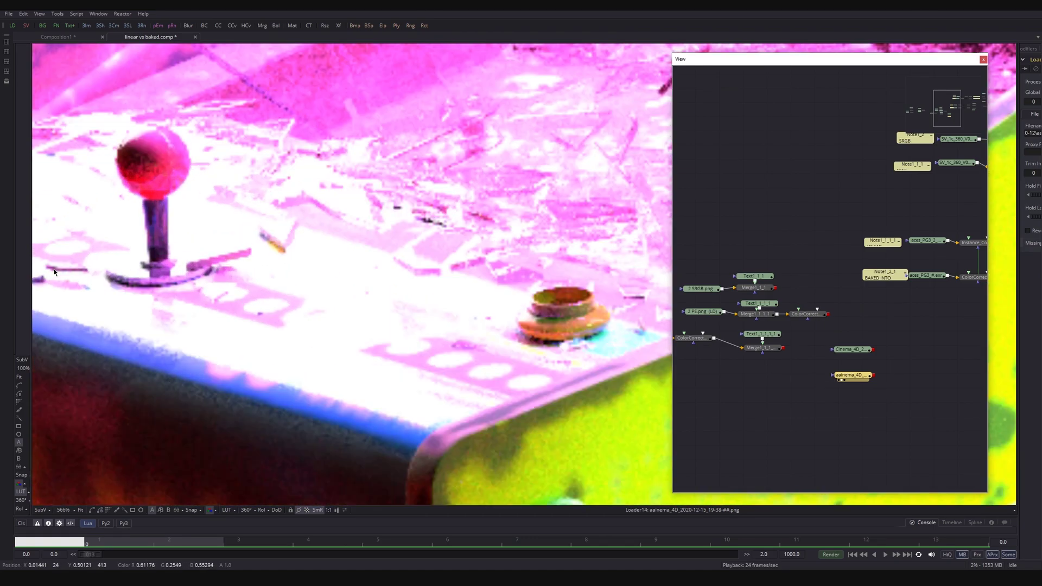
{"action": "left_click", "coordinate": [851, 349]}
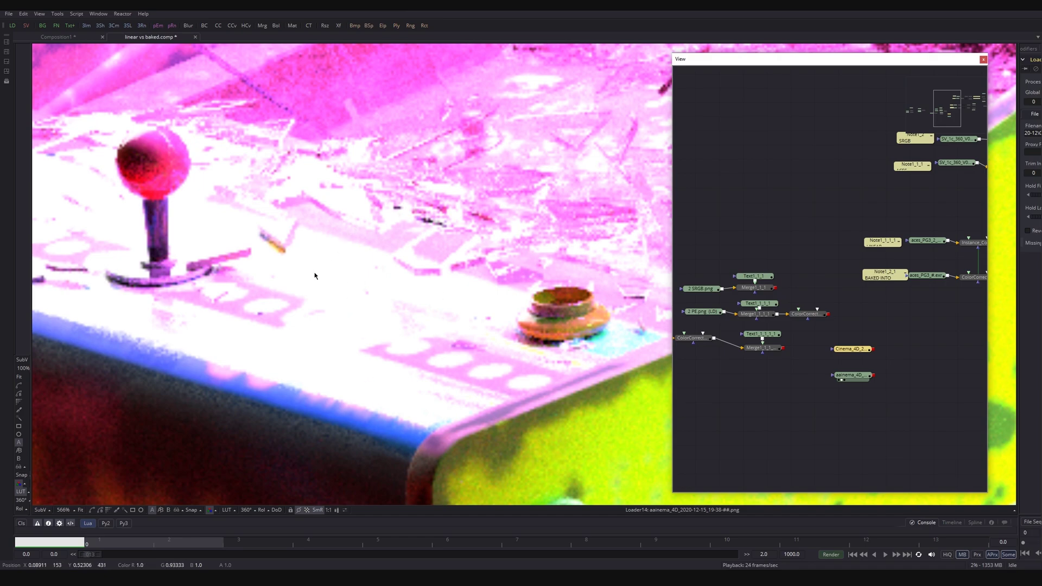
{"action": "key", "text": "1"}
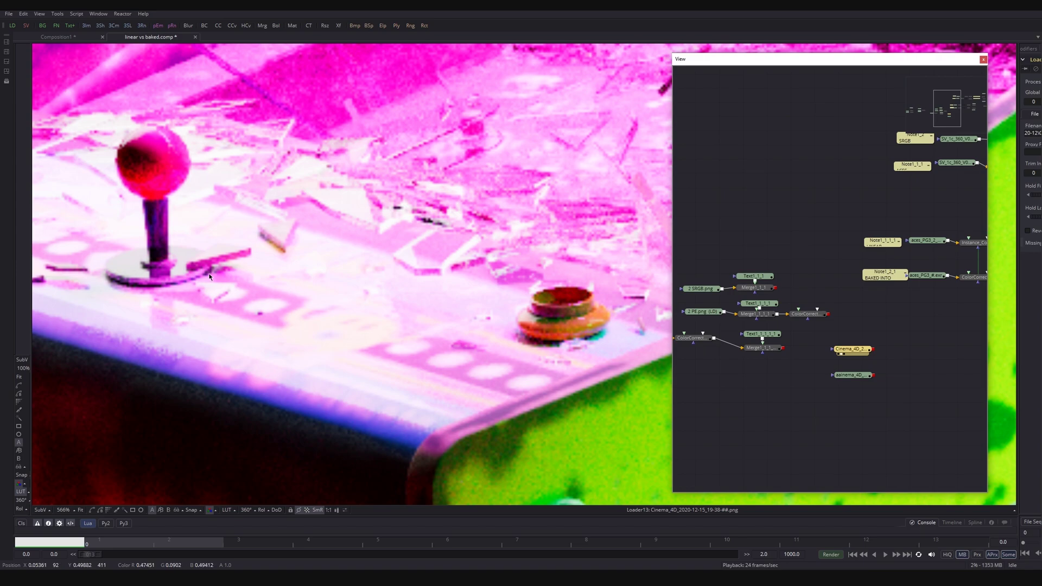
Compare the aainema_4D and Cinema_4D loaders across the wider view of the coloured arcade machines
{"action": "scroll", "coordinate": [209, 273], "scroll_direction": "down", "scroll_amount": 10}
{"action": "scroll", "coordinate": [407, 342], "scroll_direction": "up", "scroll_amount": 2}
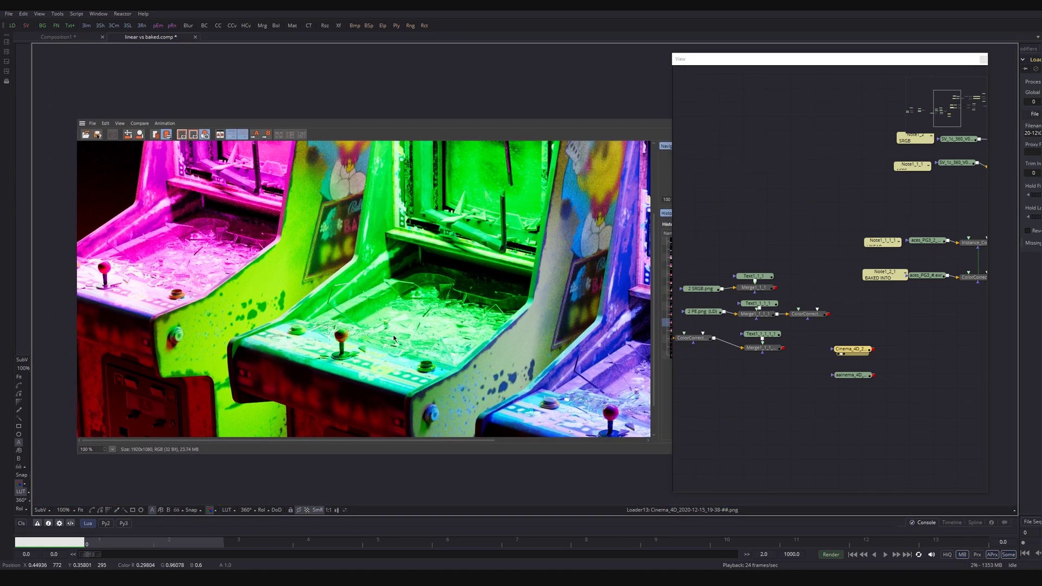
{"action": "left_click", "coordinate": [861, 376]}
{"action": "key", "text": "1"}
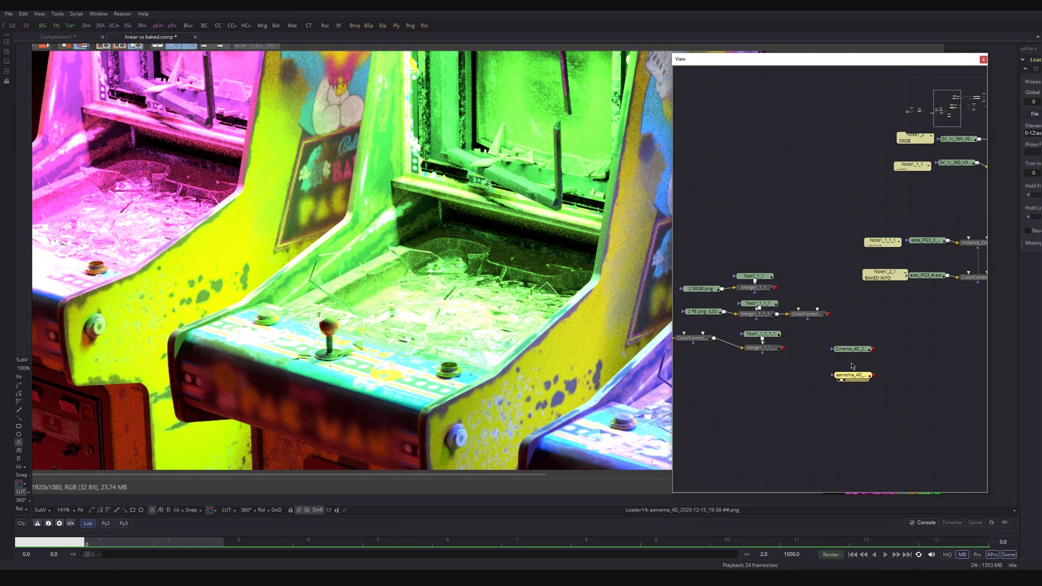
{"action": "key", "text": "1"}
{"action": "left_click", "coordinate": [850, 375]}
{"action": "key", "text": "1"}
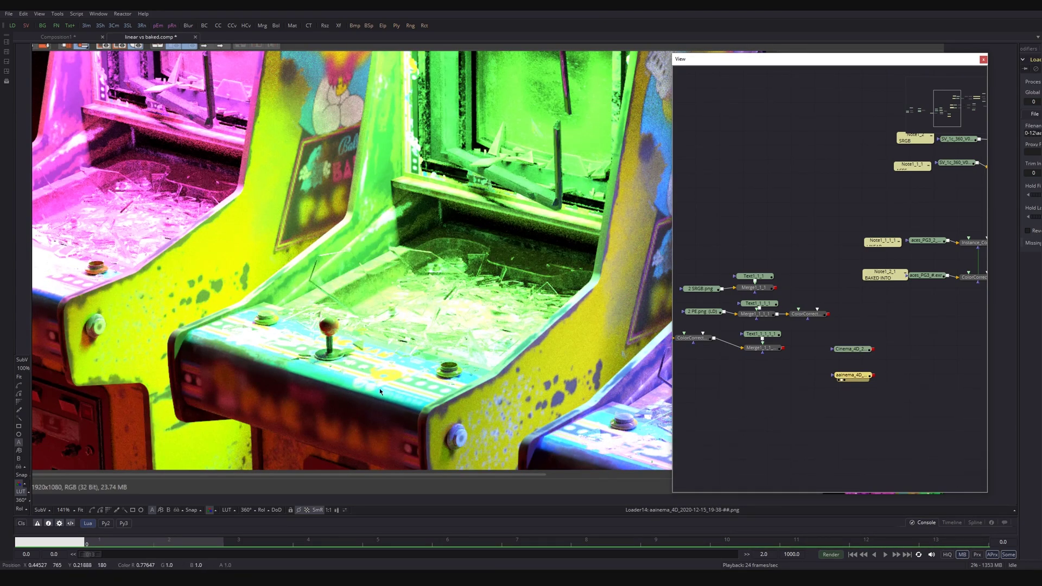
{"action": "left_click", "coordinate": [851, 349]}
{"action": "key", "text": "1"}
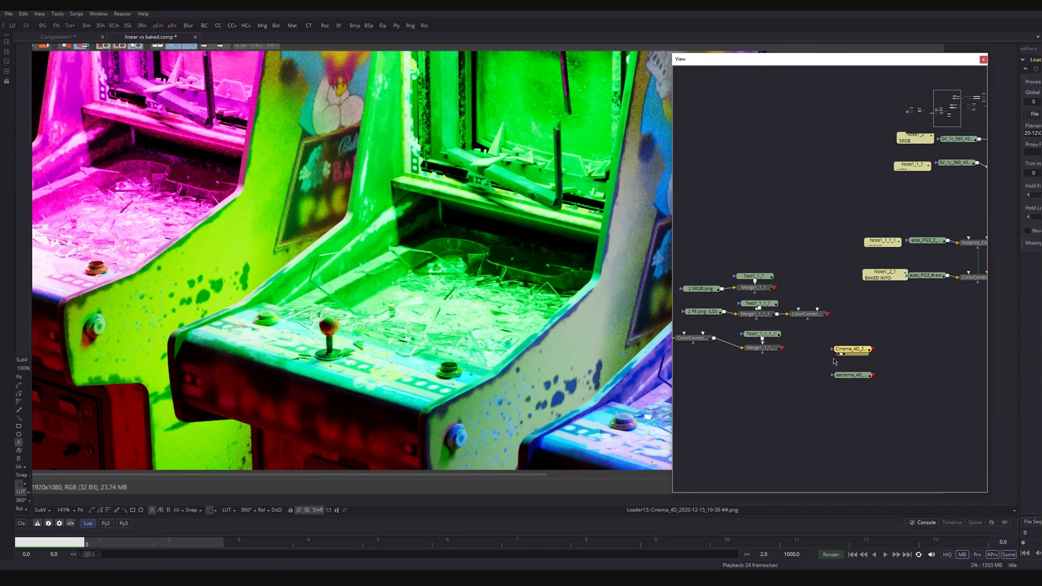
{"action": "key", "text": "1"}
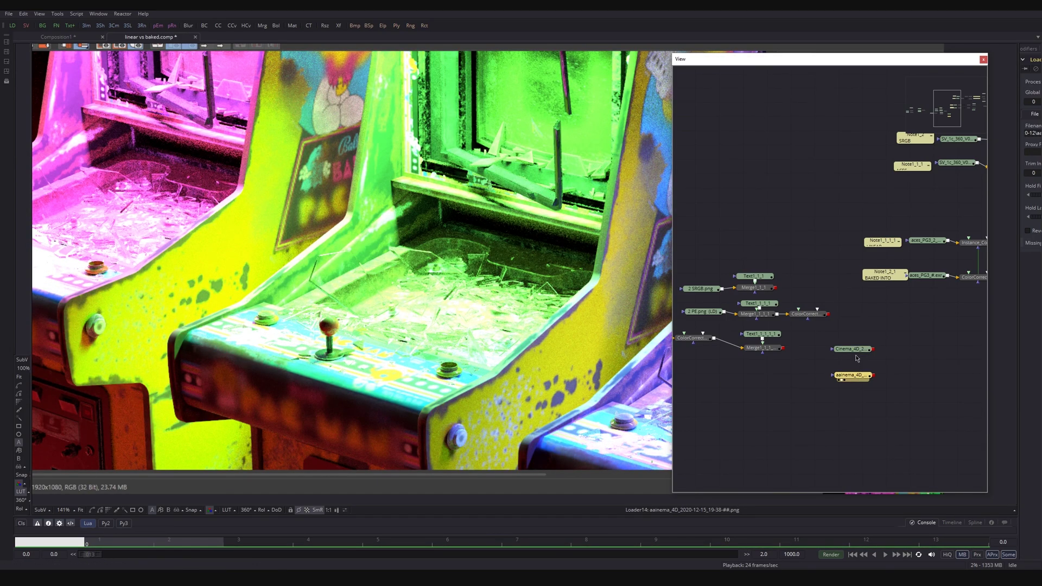
{"action": "key", "text": "1"}
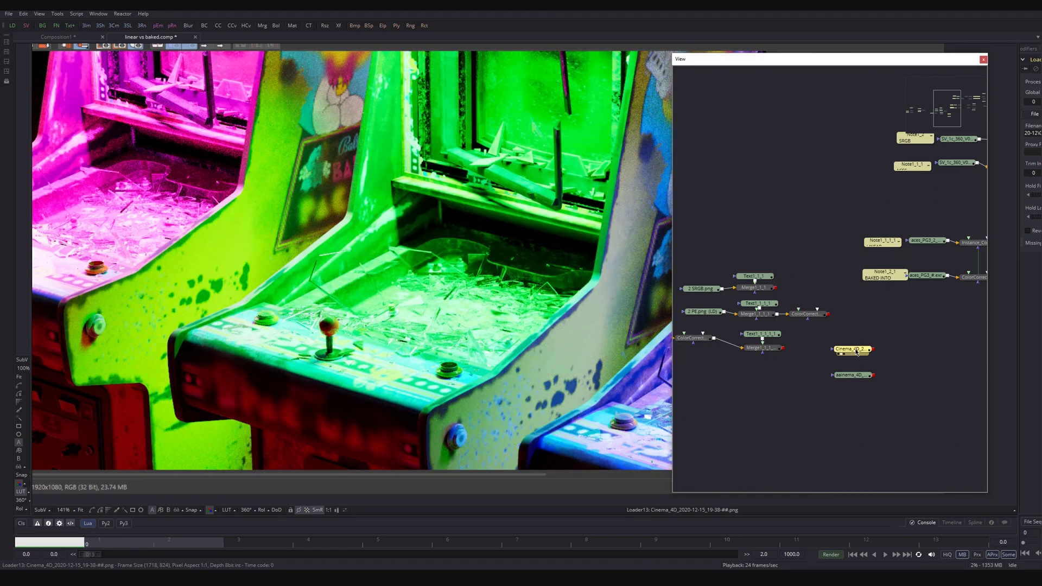
{"action": "left_click", "coordinate": [851, 378]}
{"action": "key", "text": "1"}
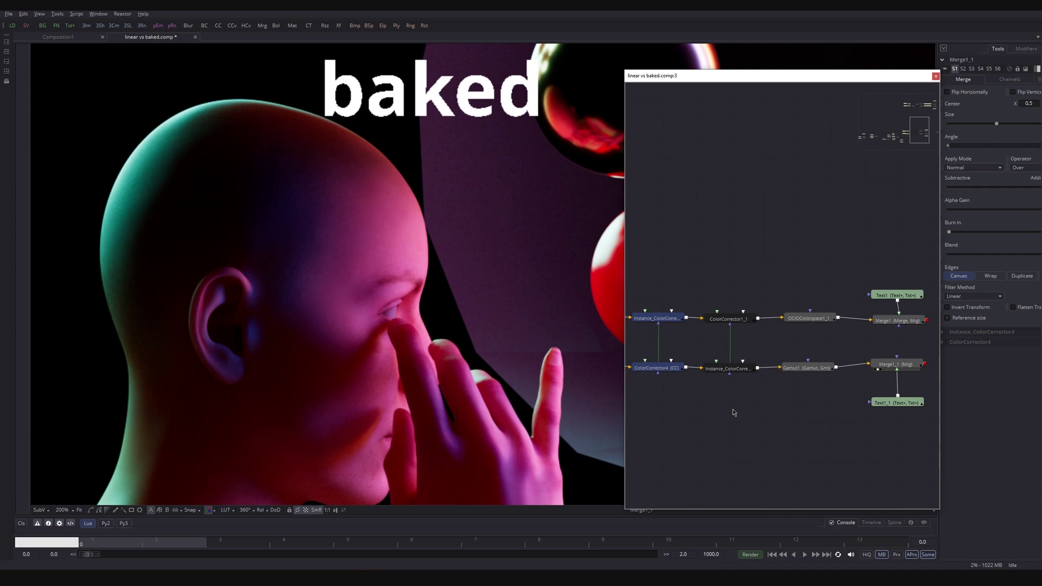
Deselect the colour correctors and look over the two node chains with the OCIOColorspace and Gamut nodes
{"action": "left_click", "coordinate": [778, 417]}
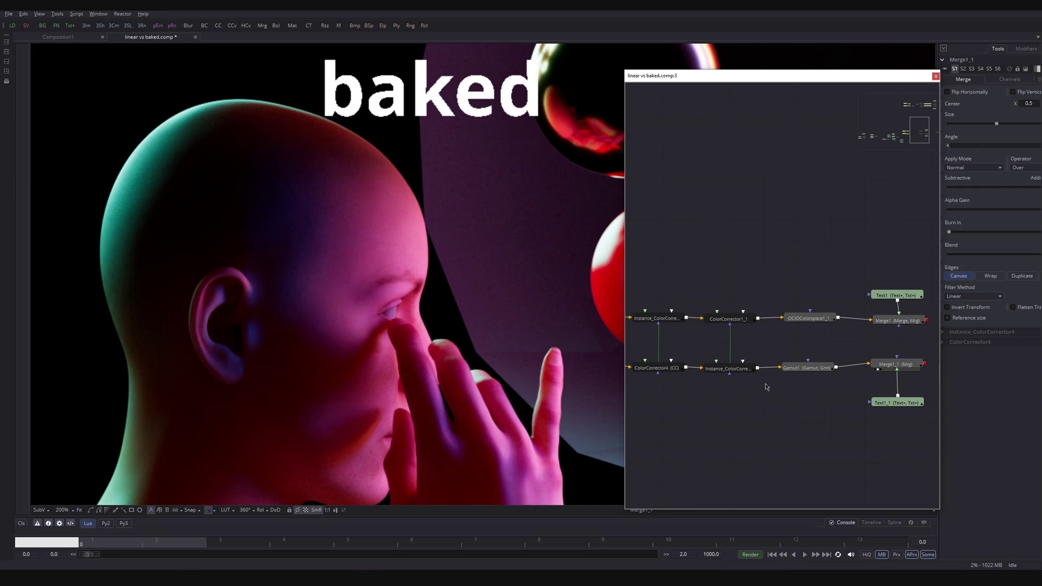
{"action": "middle_click_drag", "start_coordinate": [766, 384], "coordinate": [837, 414]}
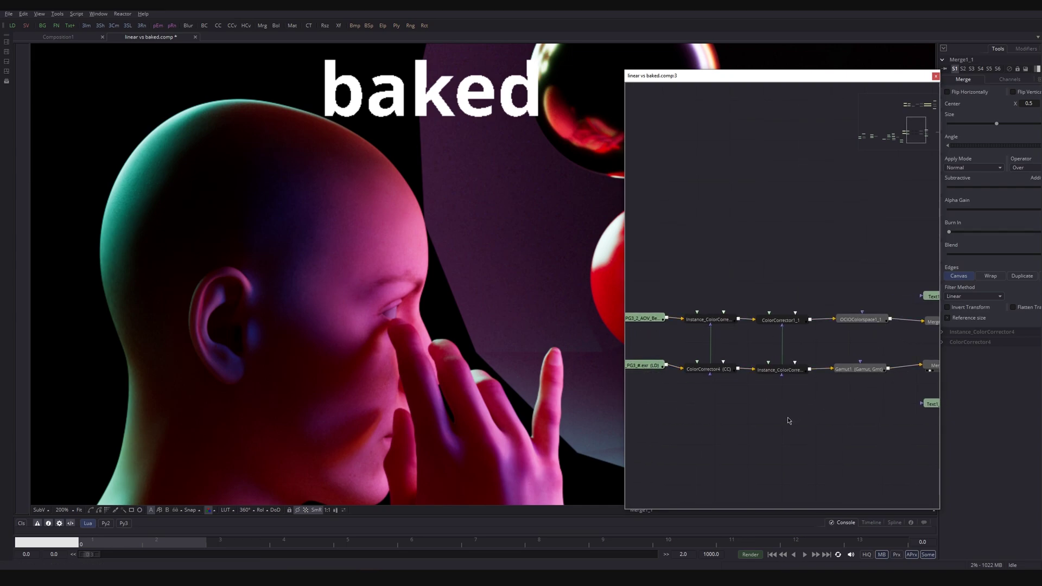
{"action": "middle_click_drag", "start_coordinate": [780, 419], "coordinate": [735, 389]}
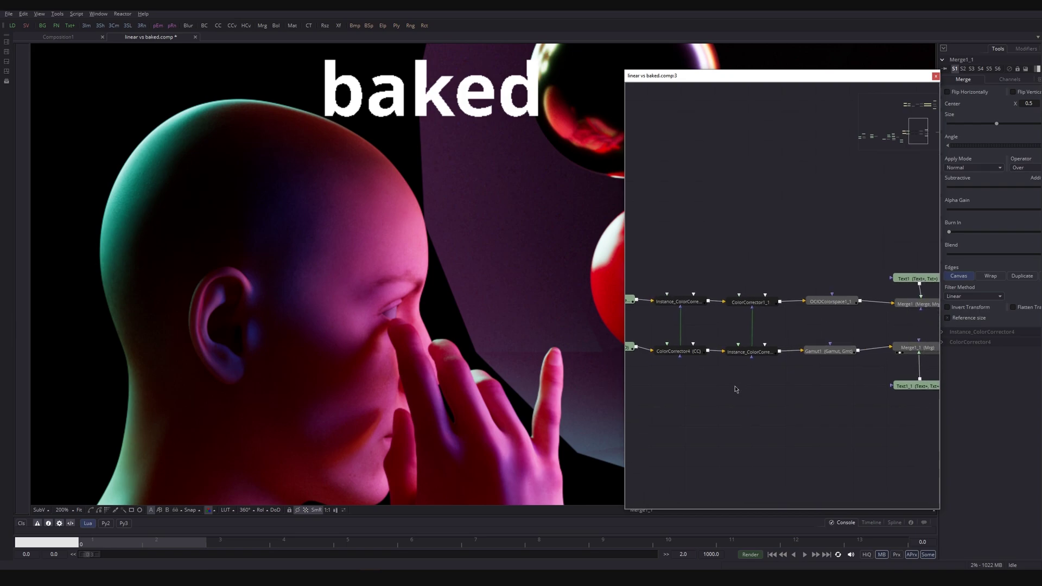
Raise the master RGB gain of ColorCorrector4 on the baked node chain strongly to overexpose the head render
{"action": "left_click", "coordinate": [666, 352]}
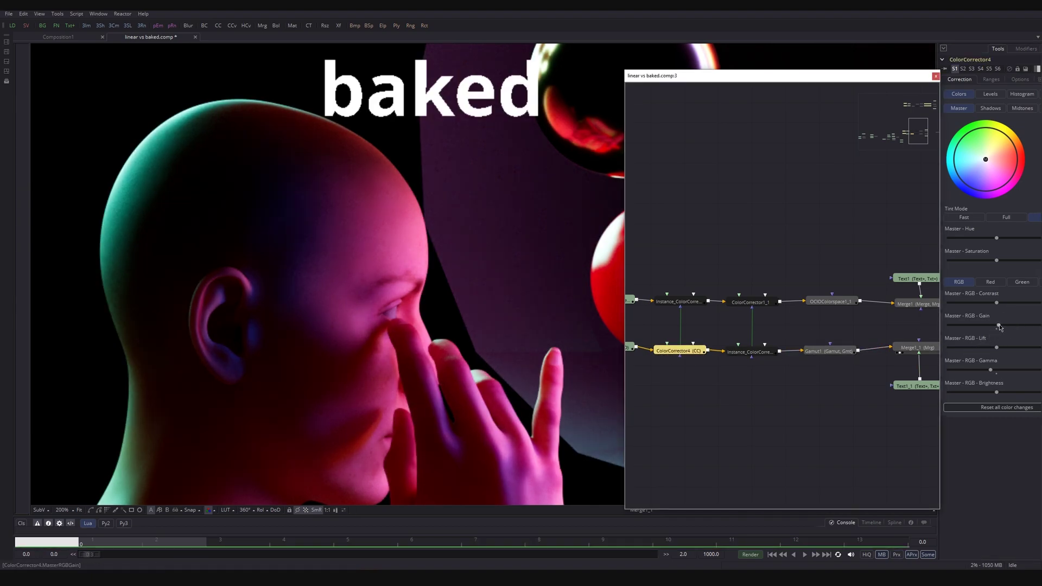
{"action": "left_click_drag", "start_coordinate": [999, 326], "coordinate": [1039, 326]}
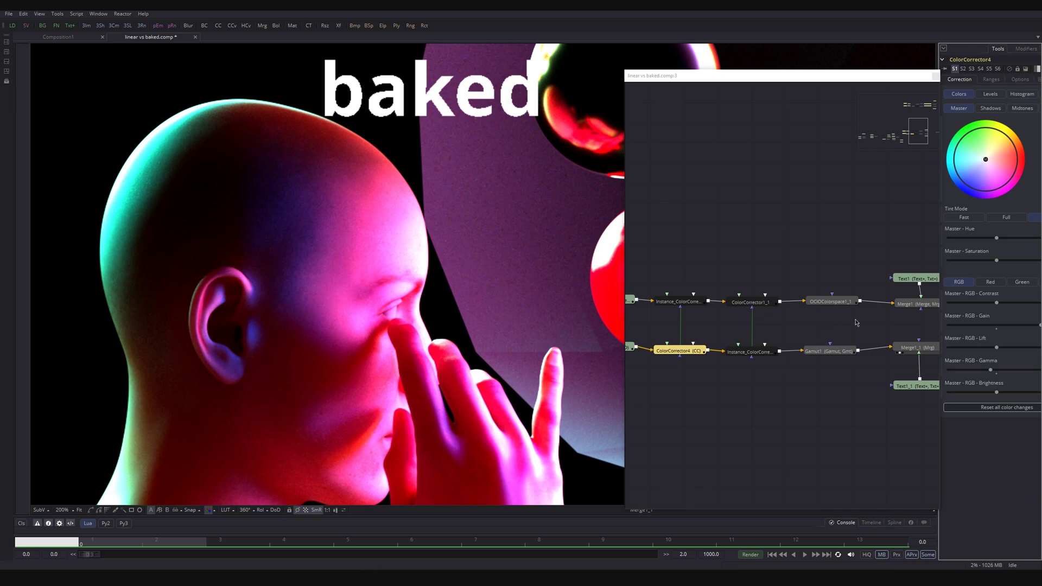
Inspect the settings of Instance_ColorCorrector4 and OCIOColorspace1_1 along the post node chain
{"action": "left_click", "coordinate": [912, 308]}
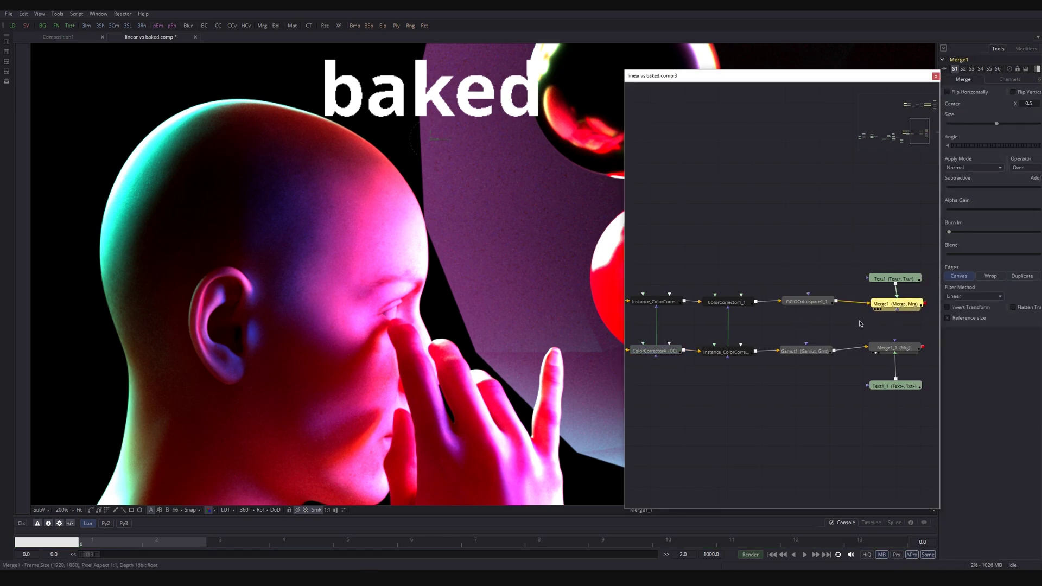
{"action": "middle_click_drag", "start_coordinate": [747, 302], "coordinate": [795, 299]}
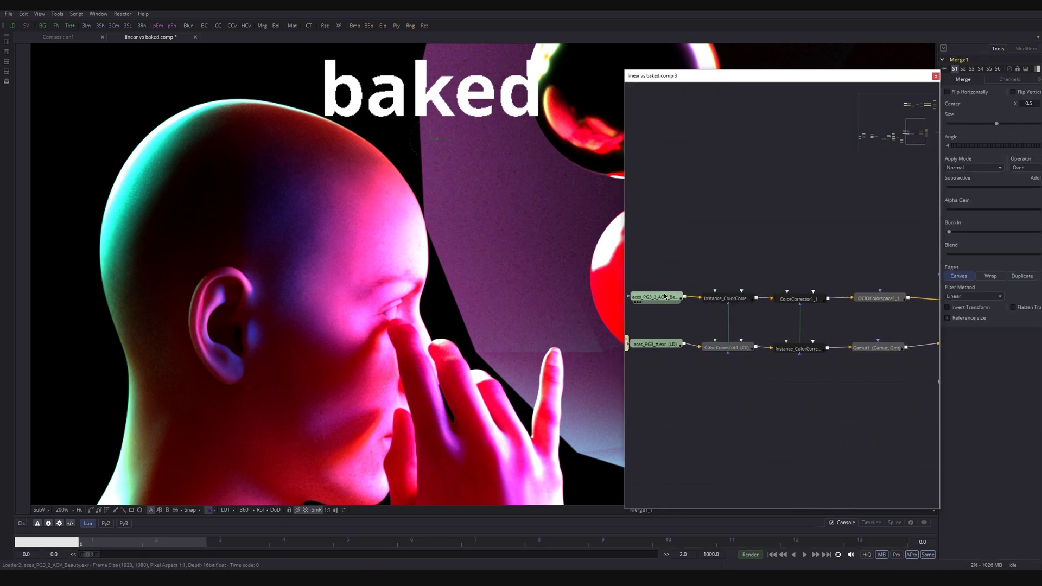
{"action": "left_click", "coordinate": [735, 299]}
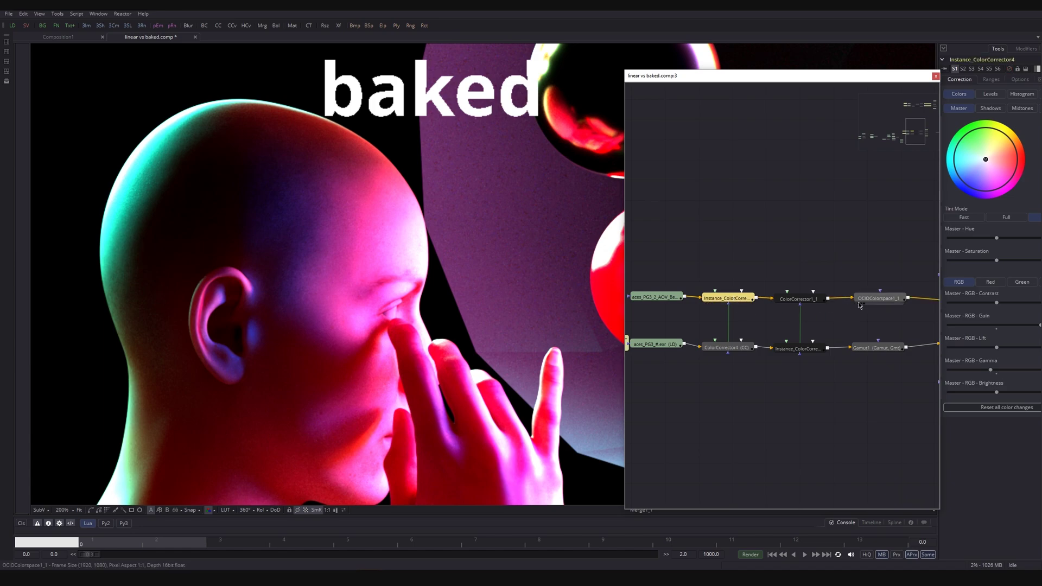
{"action": "left_click", "coordinate": [879, 298]}
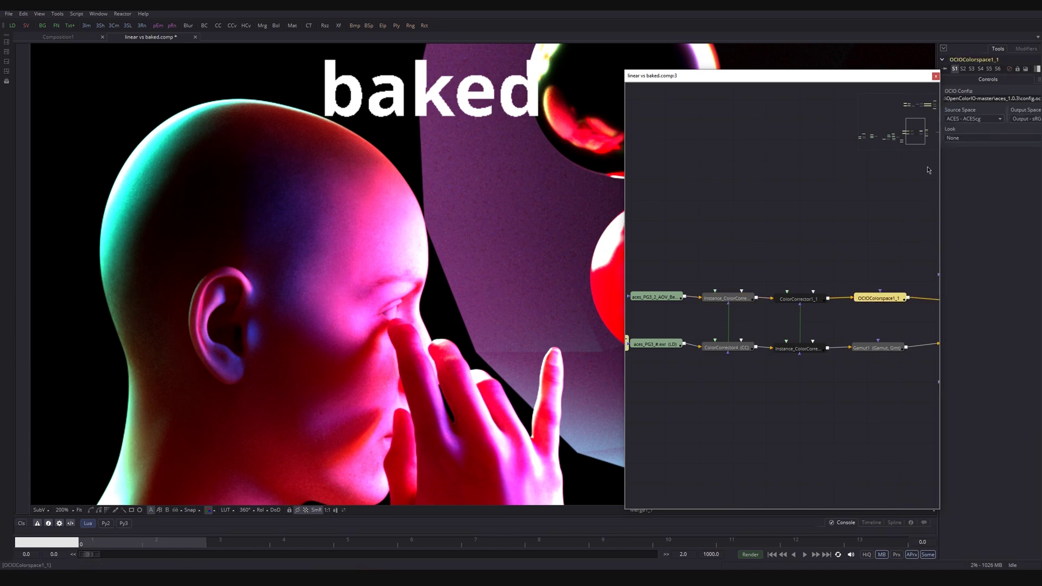
{"action": "middle_click_drag", "start_coordinate": [884, 271], "coordinate": [776, 269]}
Compare the post output of Merge1 with the baked output of Merge1_1 on the head under the raised gain
{"action": "left_click", "coordinate": [868, 294]}
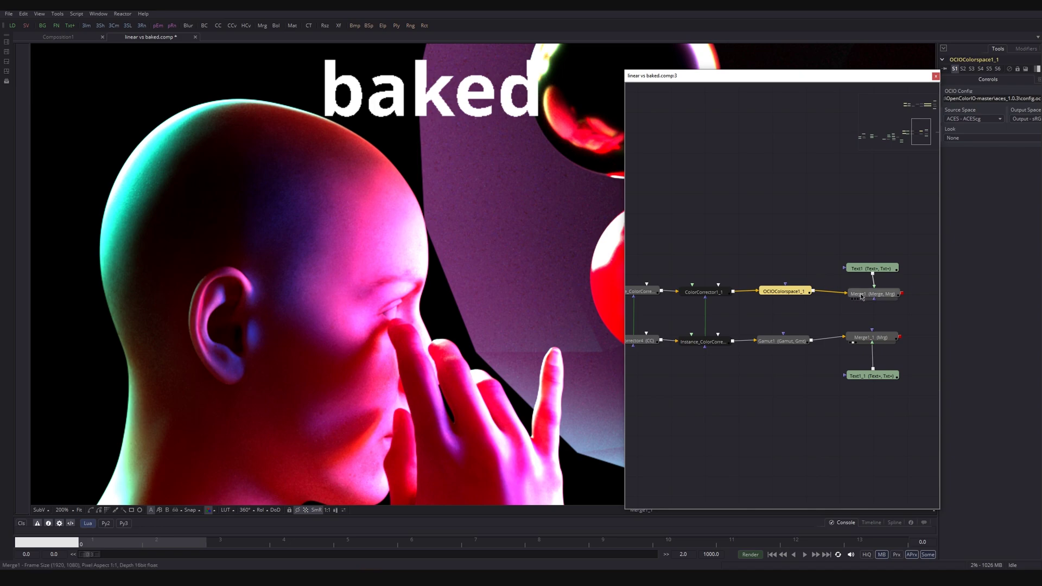
{"action": "key", "text": "1"}
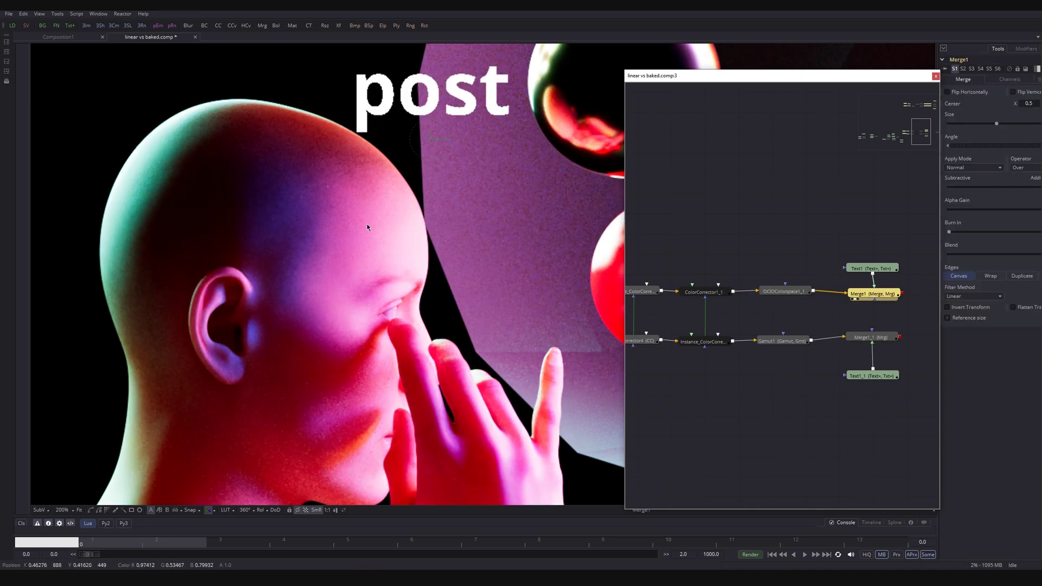
{"action": "left_click", "coordinate": [860, 339]}
{"action": "key", "text": "1"}
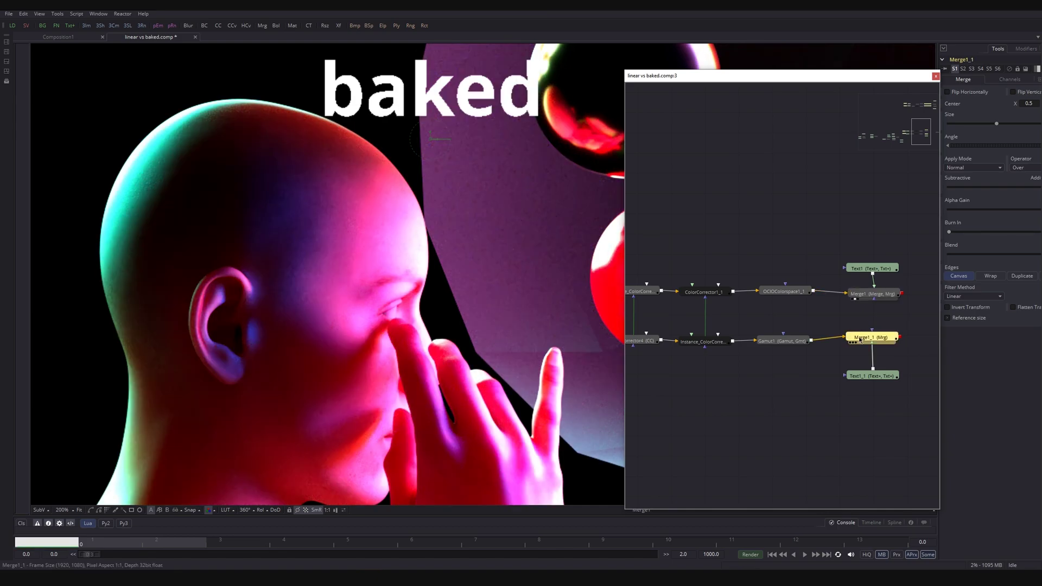
{"action": "left_click", "coordinate": [862, 295]}
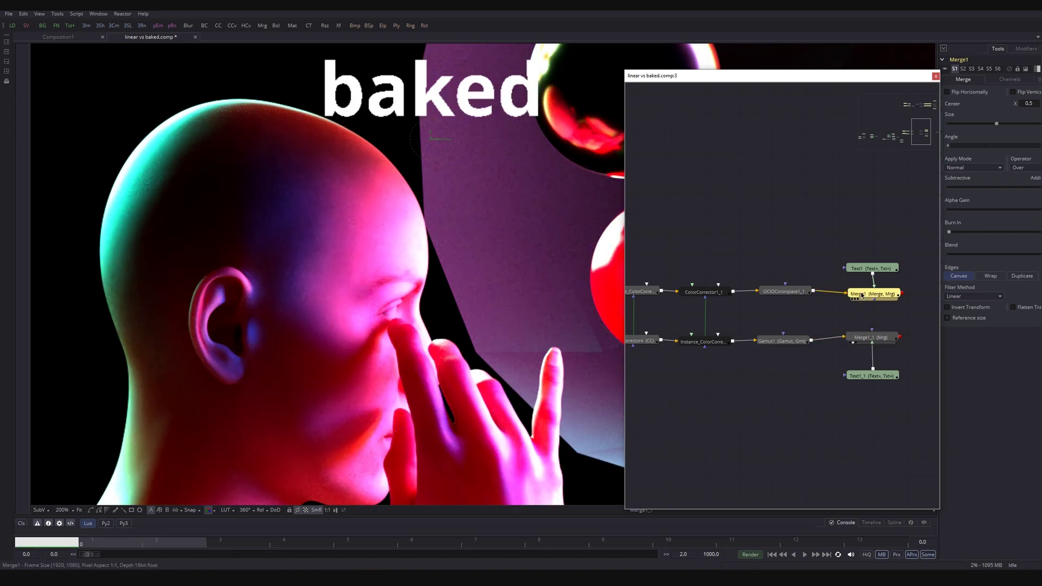
{"action": "key", "text": "1"}
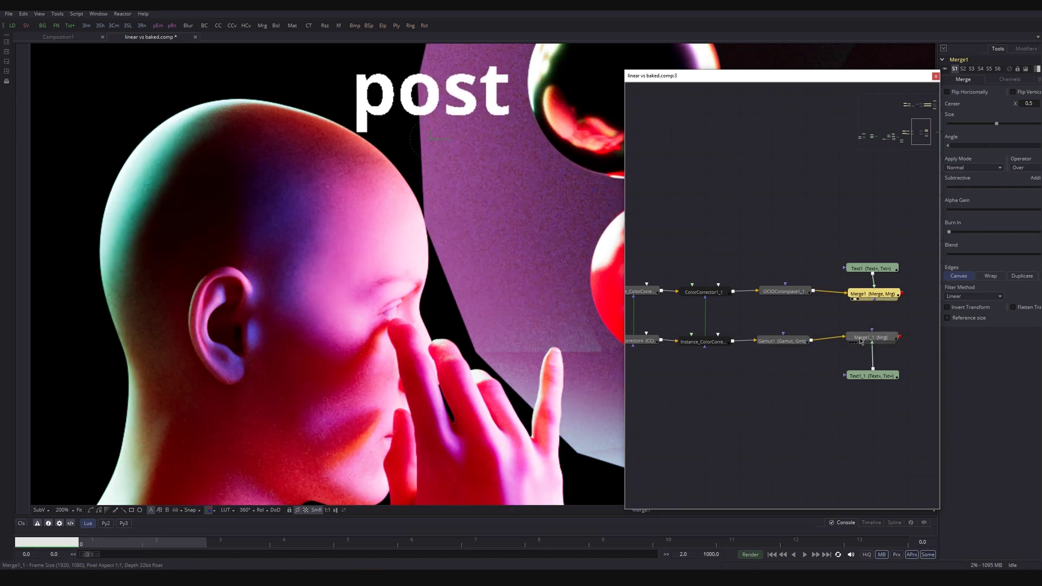
{"action": "left_click", "coordinate": [861, 342]}
{"action": "key", "text": "1"}
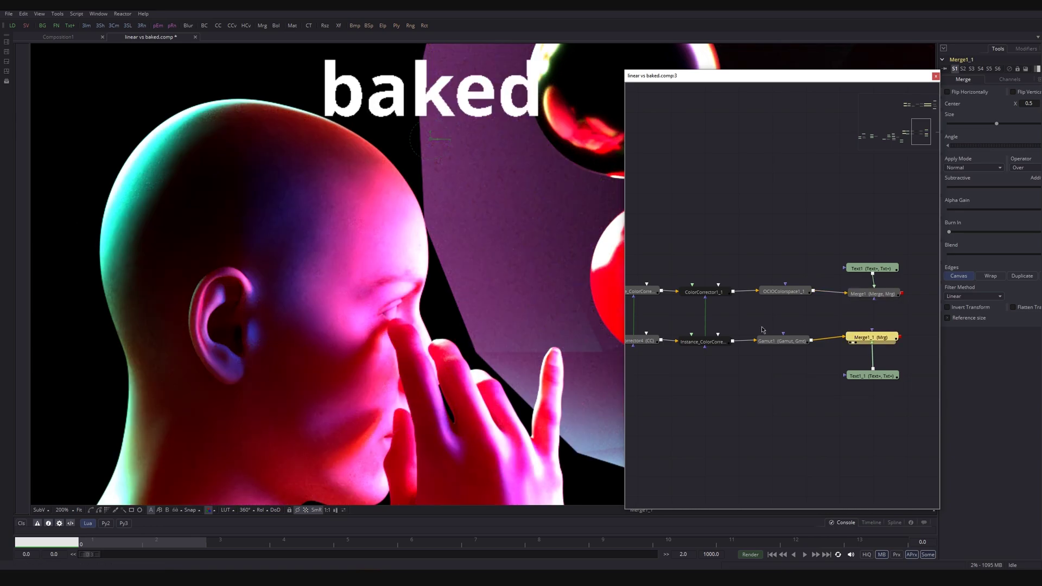
Bypass ColorCorrector4 and its instance, and enable ColorCorrector1_1 and its instance on both node chains
{"action": "middle_click_drag", "start_coordinate": [763, 329], "coordinate": [853, 339]}
{"action": "left_click_drag", "start_coordinate": [732, 289], "coordinate": [739, 363]}
{"action": "key", "text": "ctrl+p"}
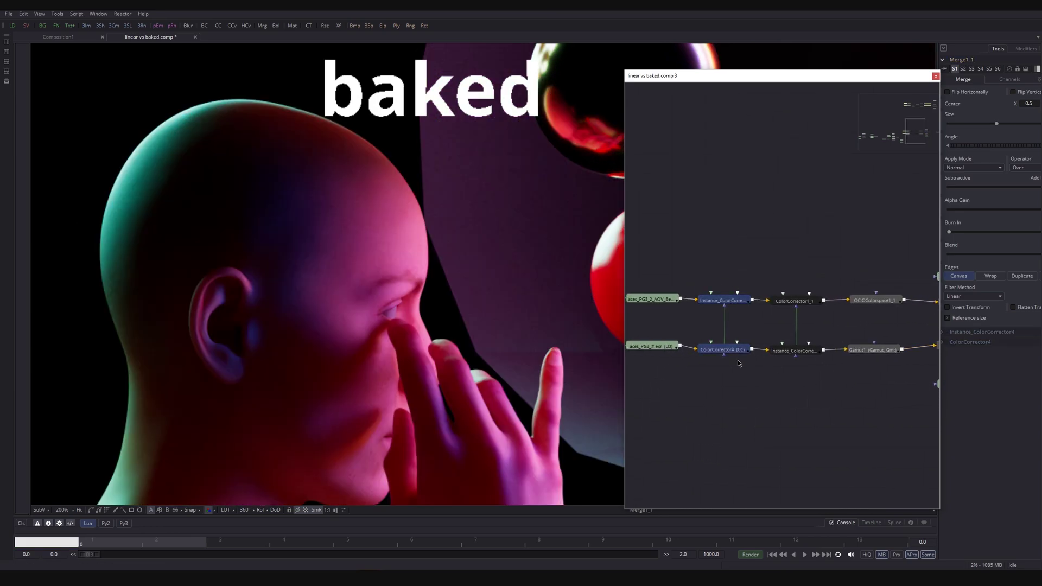
{"action": "middle_click_drag", "start_coordinate": [915, 392], "coordinate": [812, 396]}
{"action": "left_click_drag", "start_coordinate": [700, 383], "coordinate": [712, 287]}
{"action": "key", "text": "ctrl+p"}
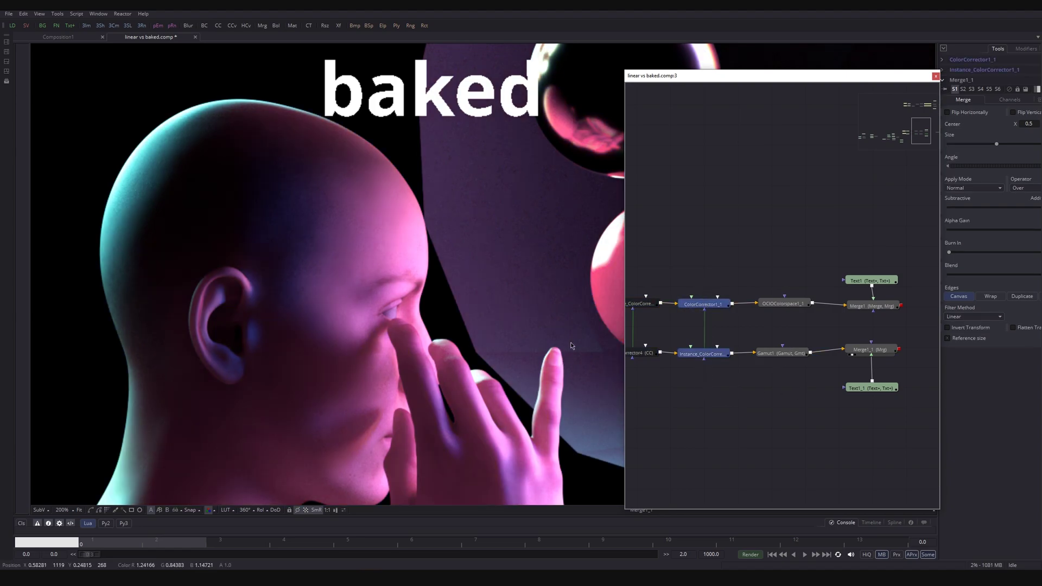
Uncover the spheres from behind the floating node window and compare the Merge1 post and Merge1_1 baked outputs on the skin and pink sphere
{"action": "left_click_drag", "start_coordinate": [668, 82], "coordinate": [736, 80]}
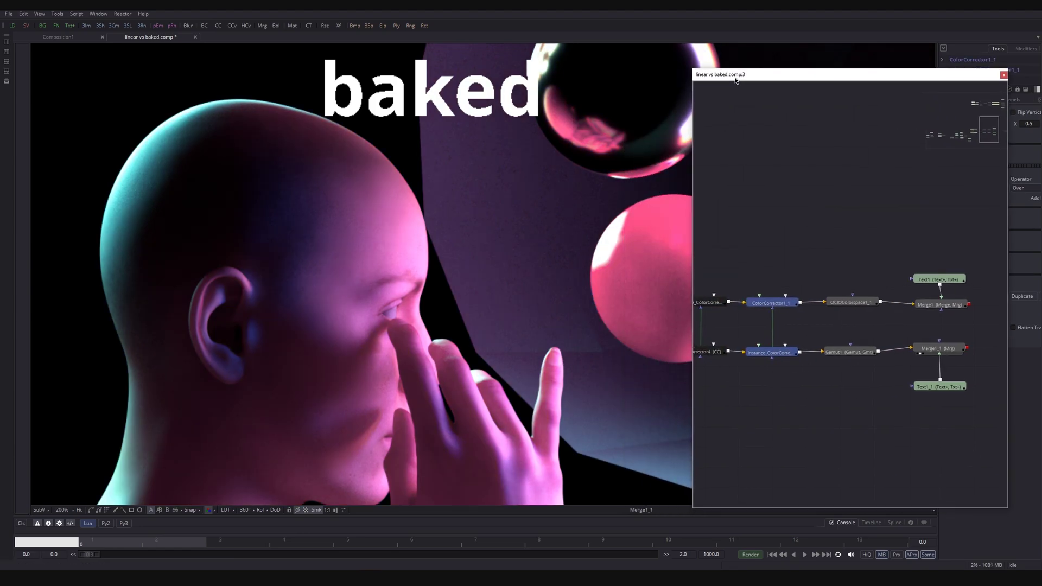
{"action": "left_click", "coordinate": [936, 305]}
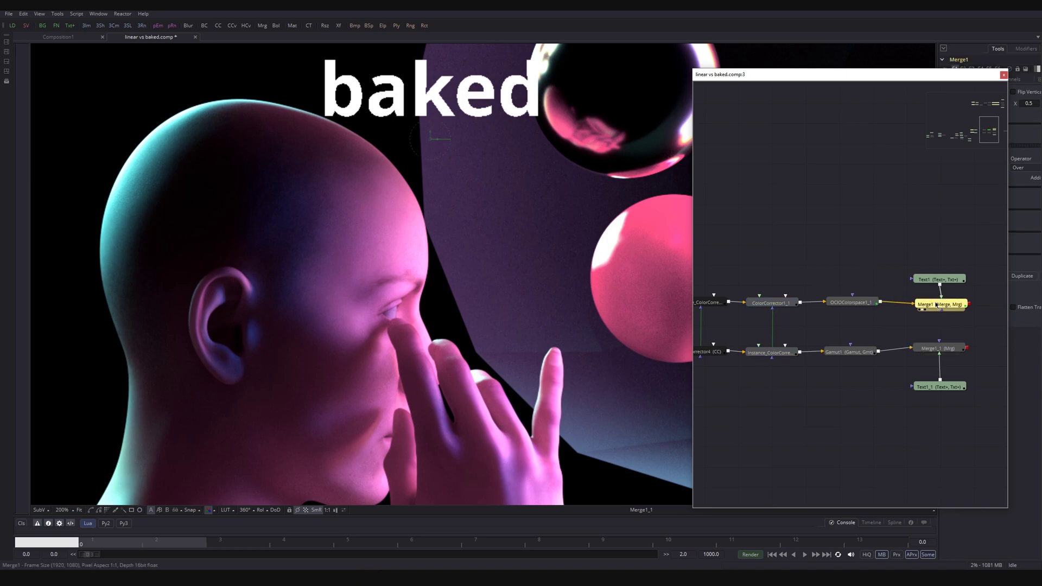
{"action": "key", "text": "1"}
{"action": "left_click_drag", "start_coordinate": [798, 85], "coordinate": [848, 90]}
{"action": "left_click", "coordinate": [980, 350]}
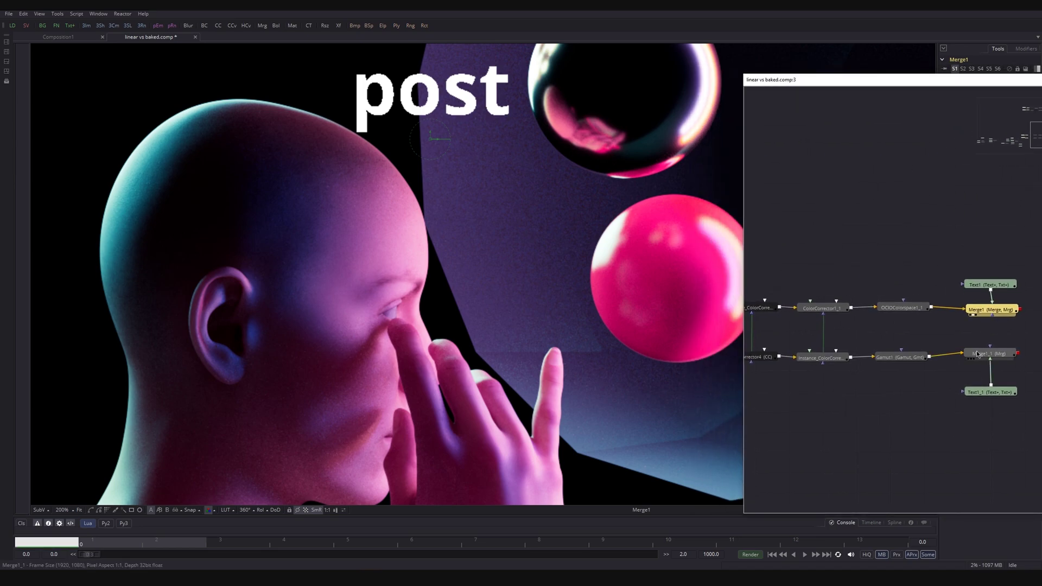
{"action": "key", "text": "1"}
{"action": "left_click", "coordinate": [983, 311]}
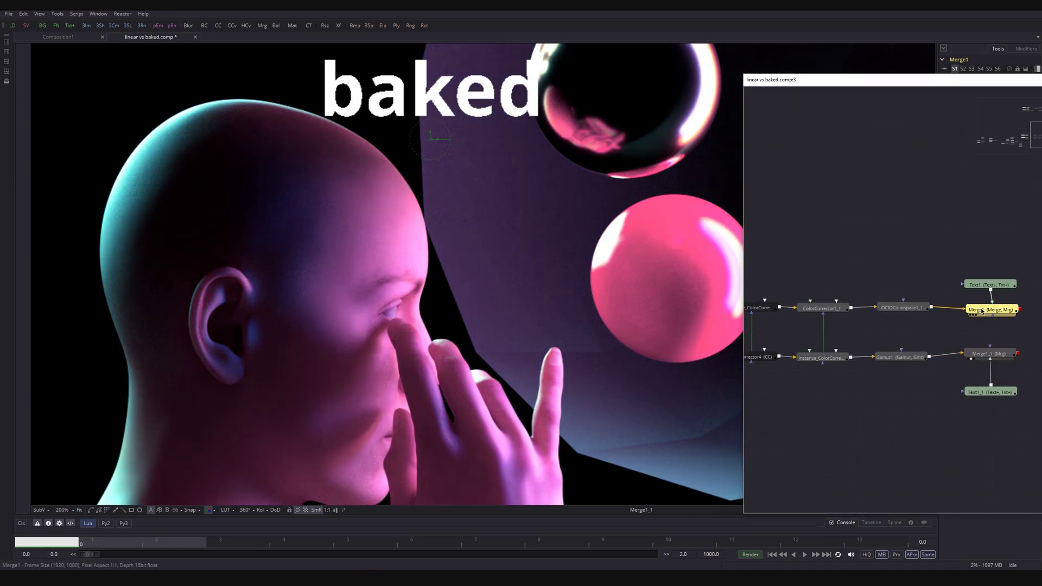
{"action": "key", "text": "1"}
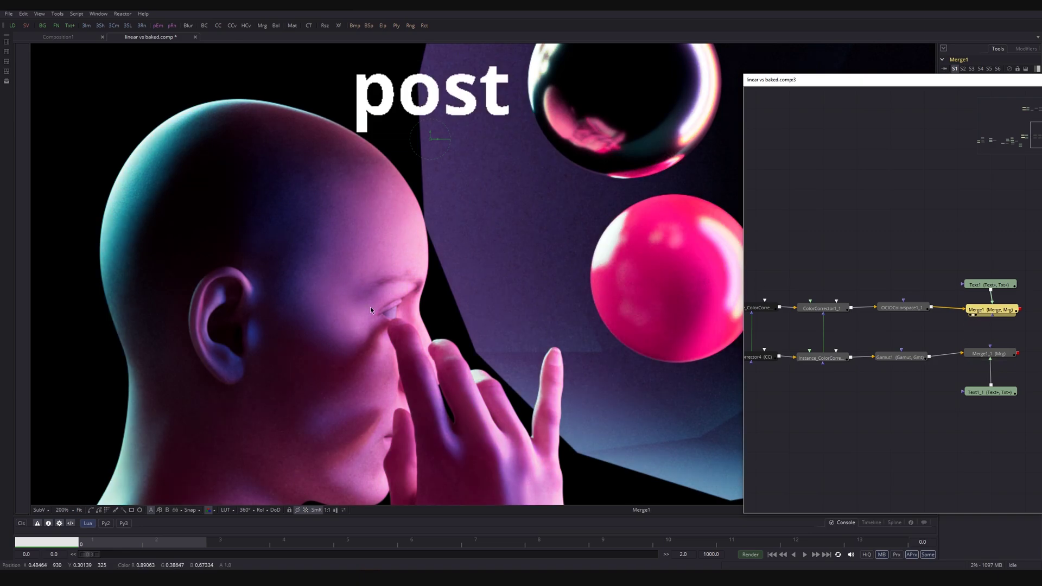
{"action": "left_click", "coordinate": [986, 356]}
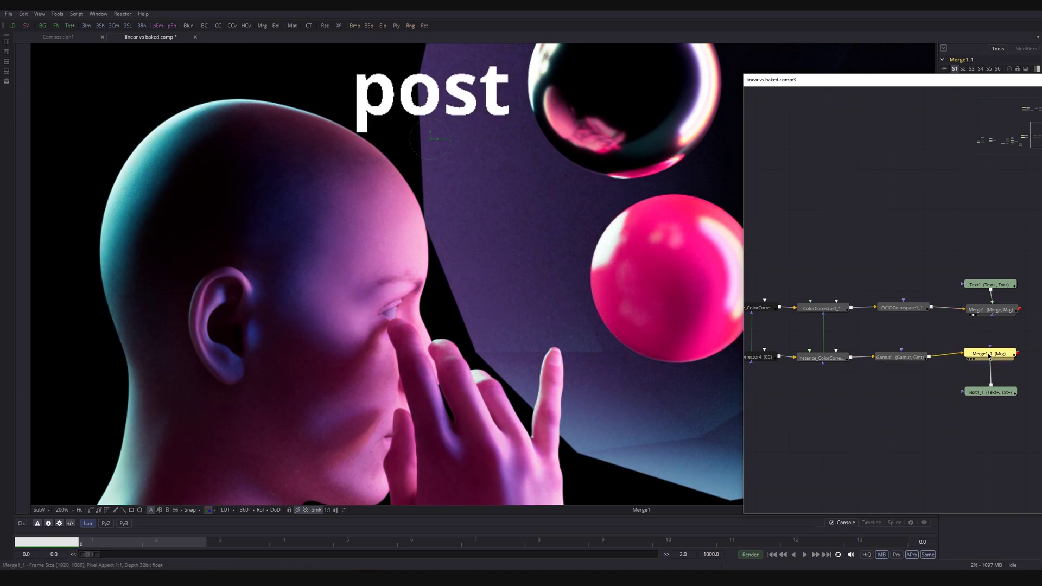
{"action": "key", "text": "1"}
{"action": "mouse_move", "coordinate": [994, 313]}
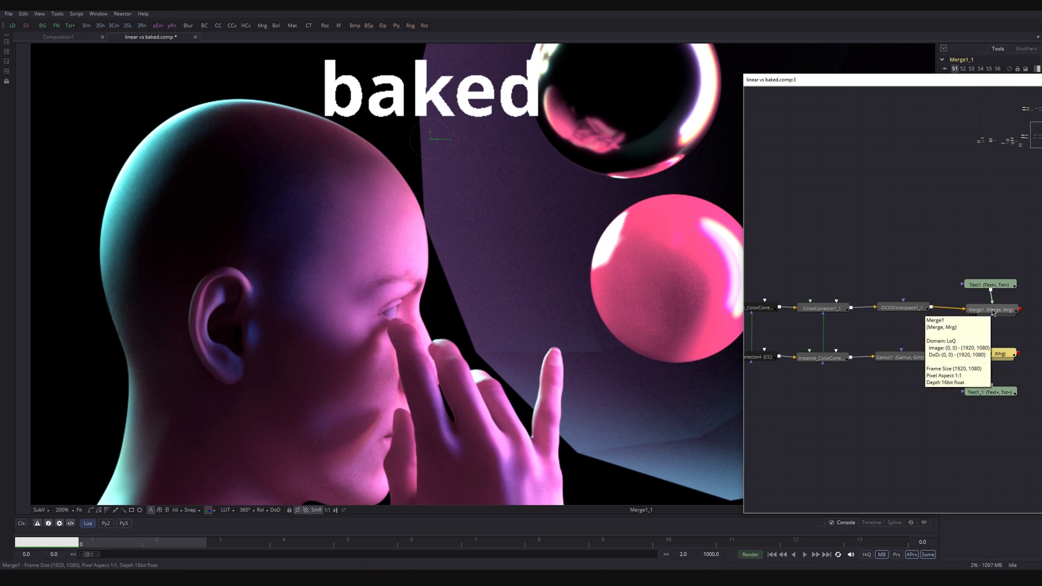
{"action": "left_click", "coordinate": [994, 314]}
{"action": "key", "text": "1"}
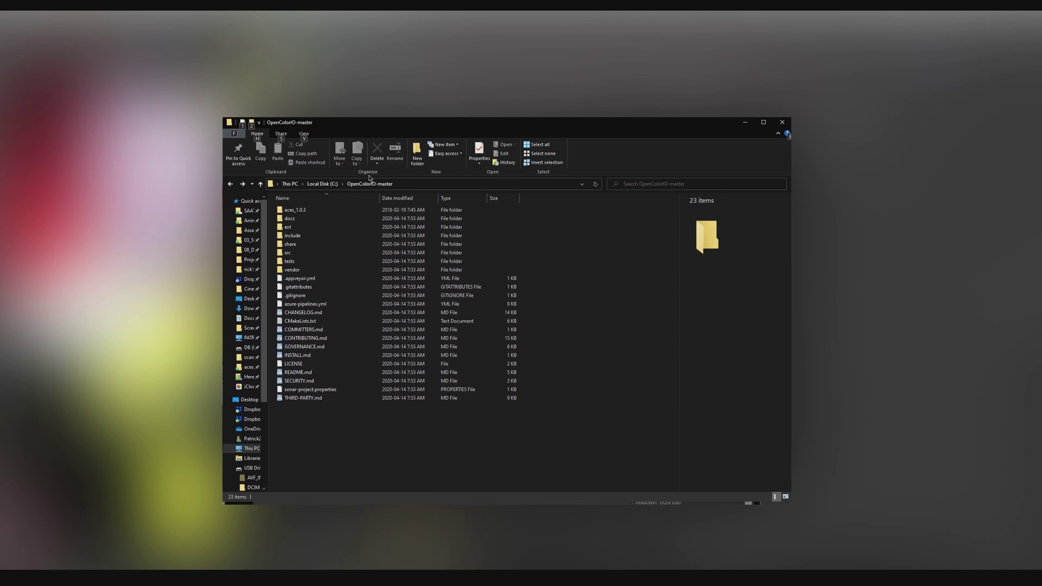
Reveal the full path of the OpenColorIO-master folder in File Explorer
{"action": "left_click", "coordinate": [444, 184]}
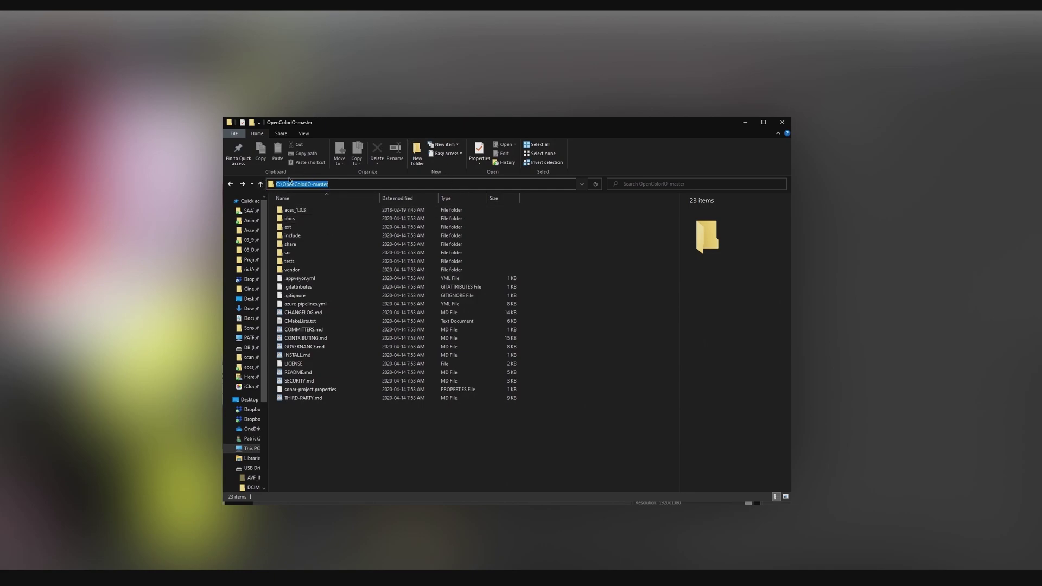
{"action": "left_click", "coordinate": [324, 428]}
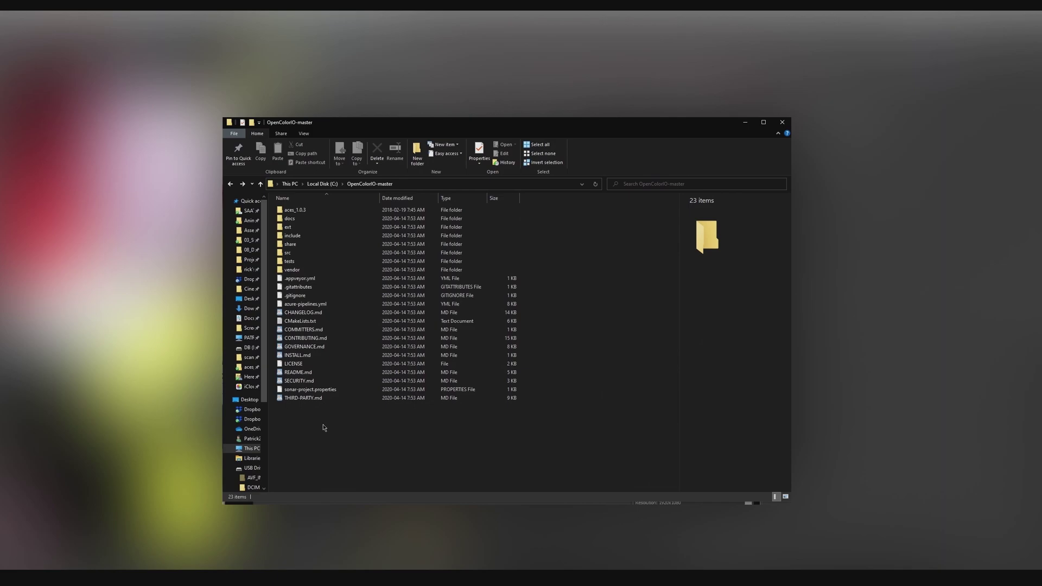
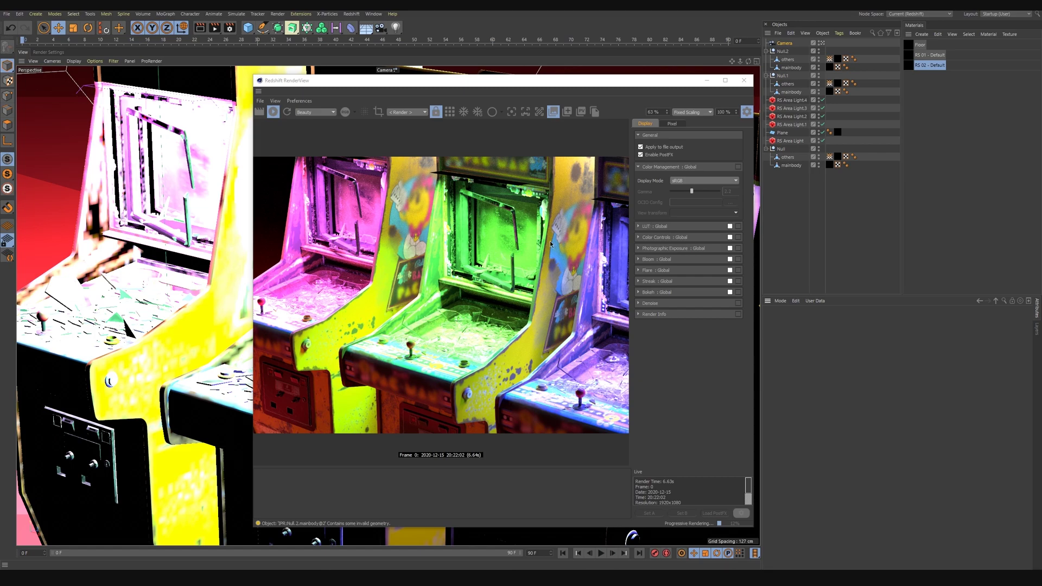
In Cinema 4D's Redshift RenderView, set the global color management display mode to OCIO
{"action": "left_click", "coordinate": [747, 112]}
{"action": "left_click", "coordinate": [747, 112]}
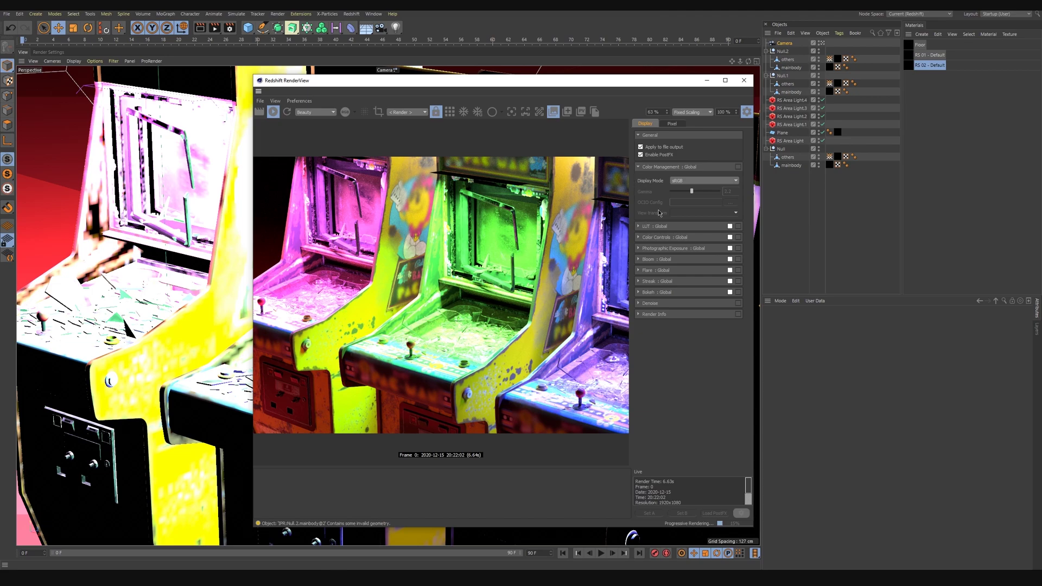
{"action": "left_click", "coordinate": [639, 167]}
{"action": "left_click", "coordinate": [639, 167]}
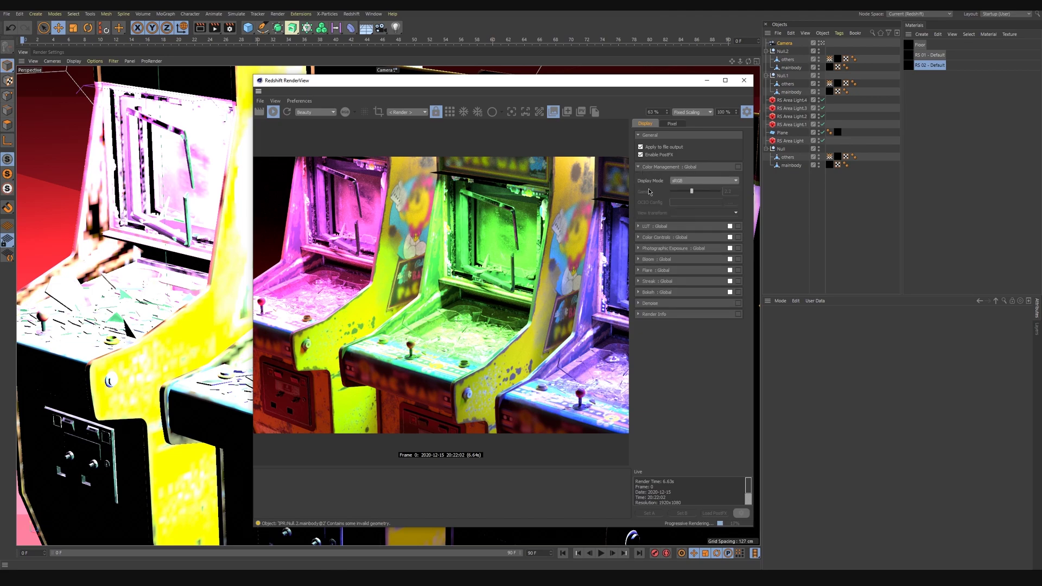
{"action": "left_click", "coordinate": [687, 184]}
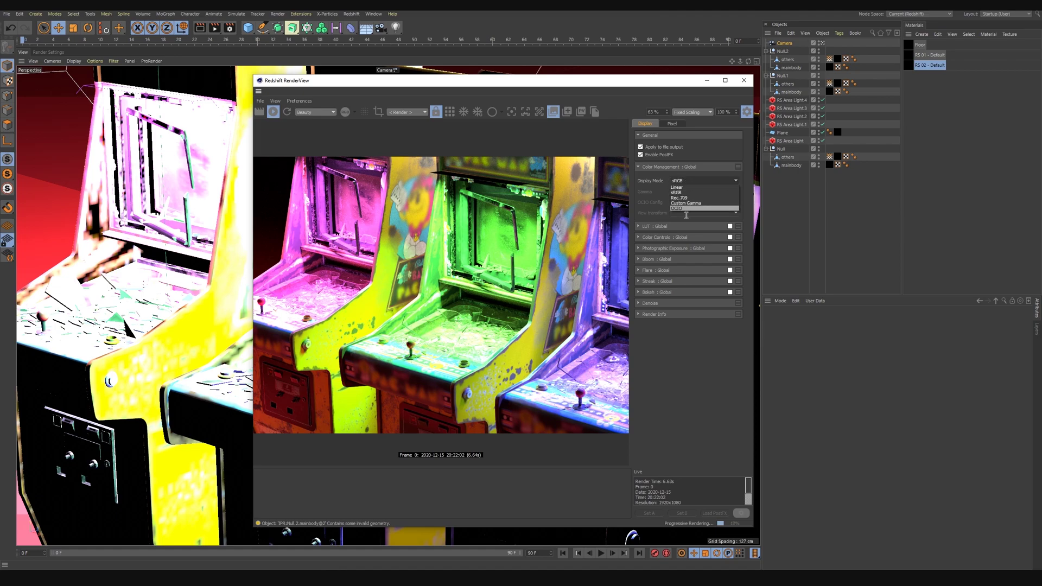
{"action": "left_click", "coordinate": [682, 210]}
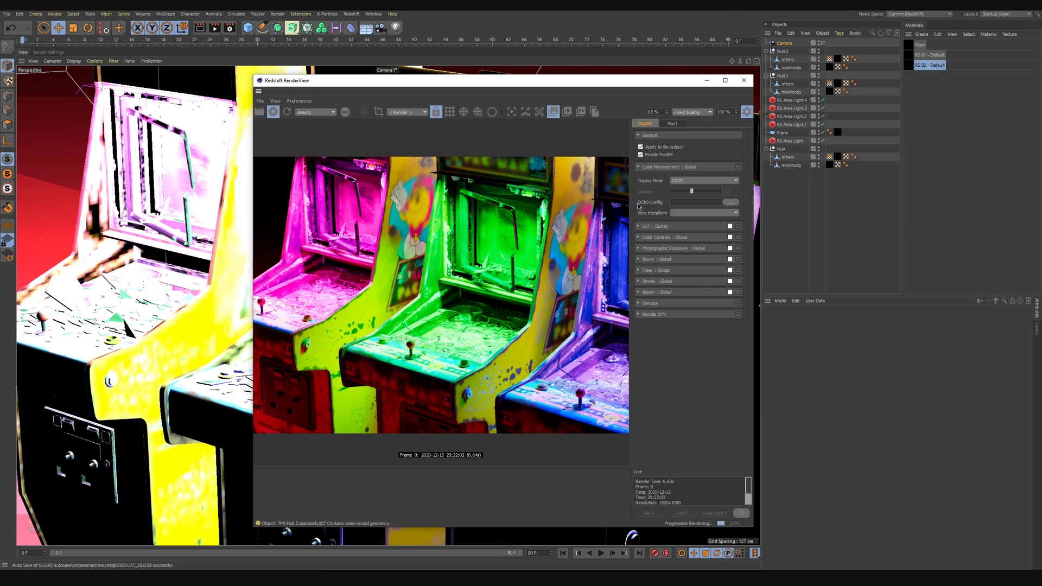
Load config.ocio from the aces_1.0.3 folder inside C:\OpenColorIO-master as the OCIO config
{"action": "left_click", "coordinate": [729, 203]}
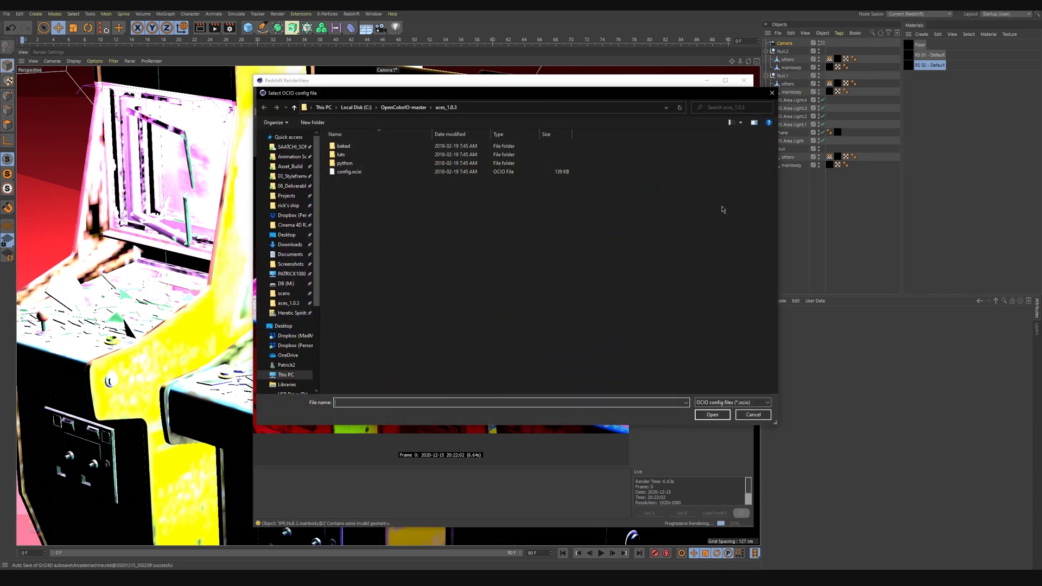
{"action": "left_click", "coordinate": [356, 106]}
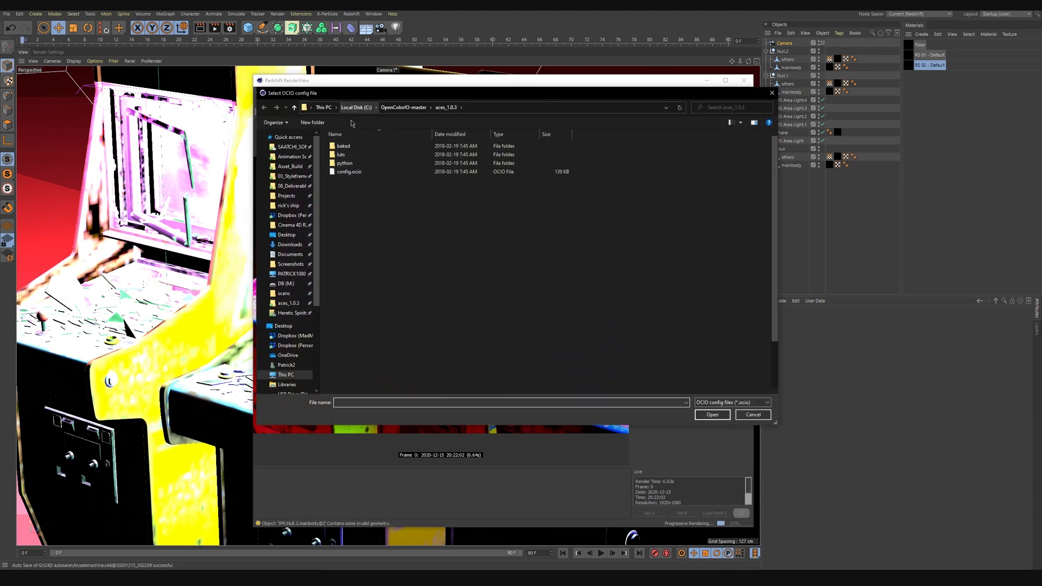
{"action": "double_click", "coordinate": [358, 291]}
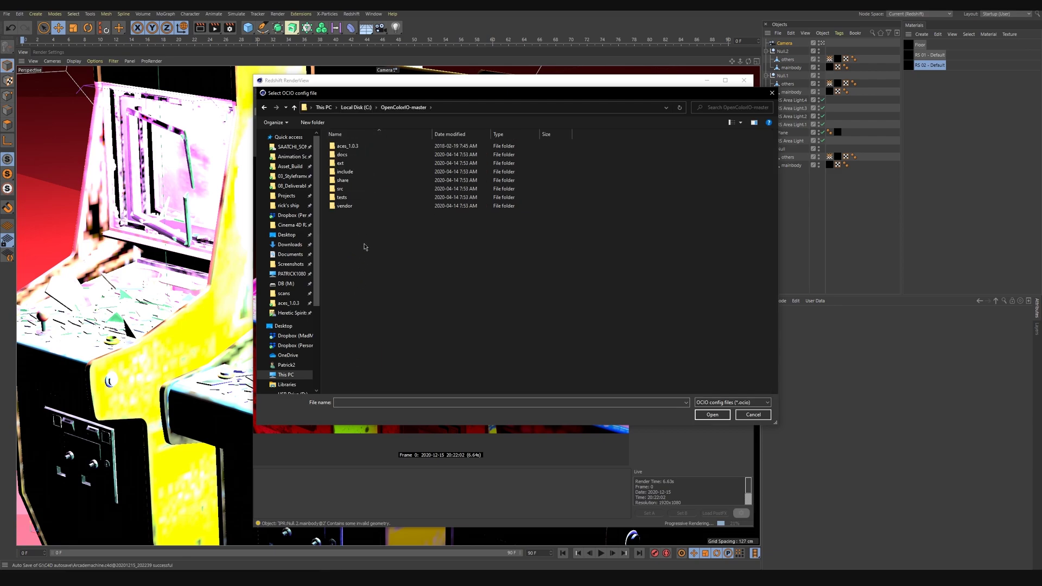
{"action": "double_click", "coordinate": [348, 150]}
{"action": "left_click", "coordinate": [345, 172]}
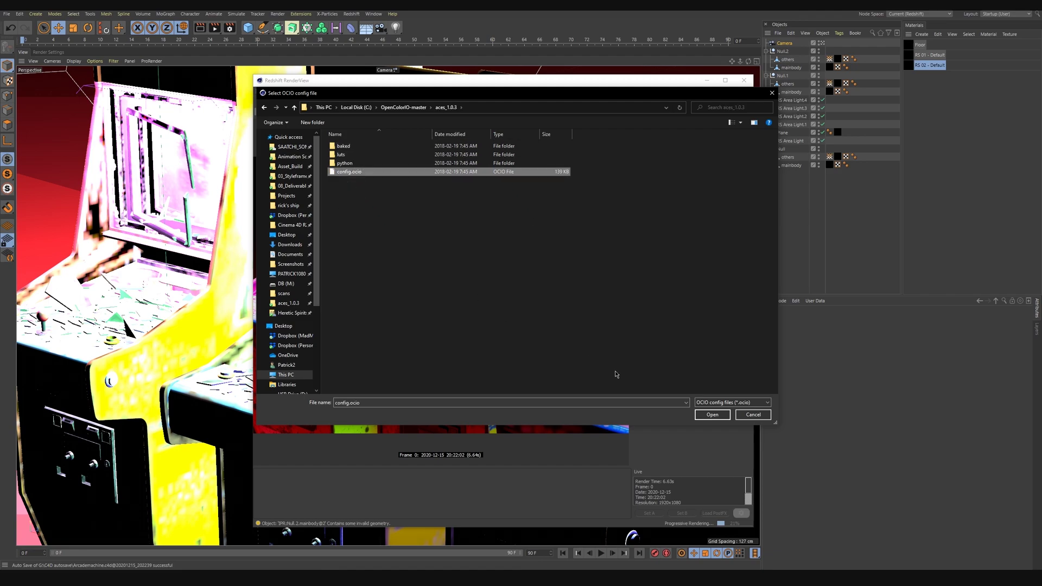
{"action": "left_click", "coordinate": [712, 414]}
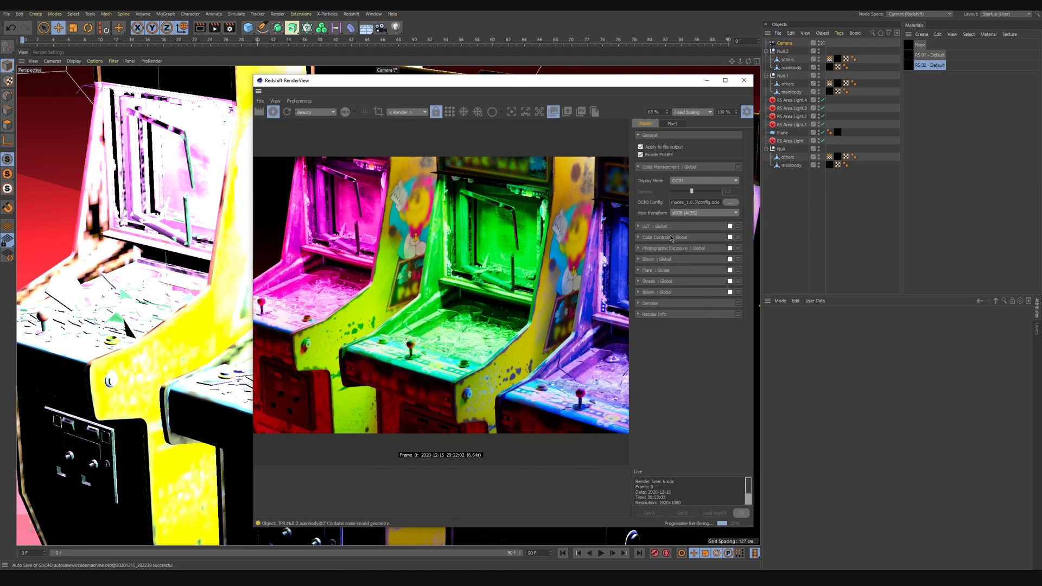
Choose the sRGB (ACES) view transform, and compare the arcade render in the sRGB and OCIO display modes
{"action": "left_click", "coordinate": [685, 214]}
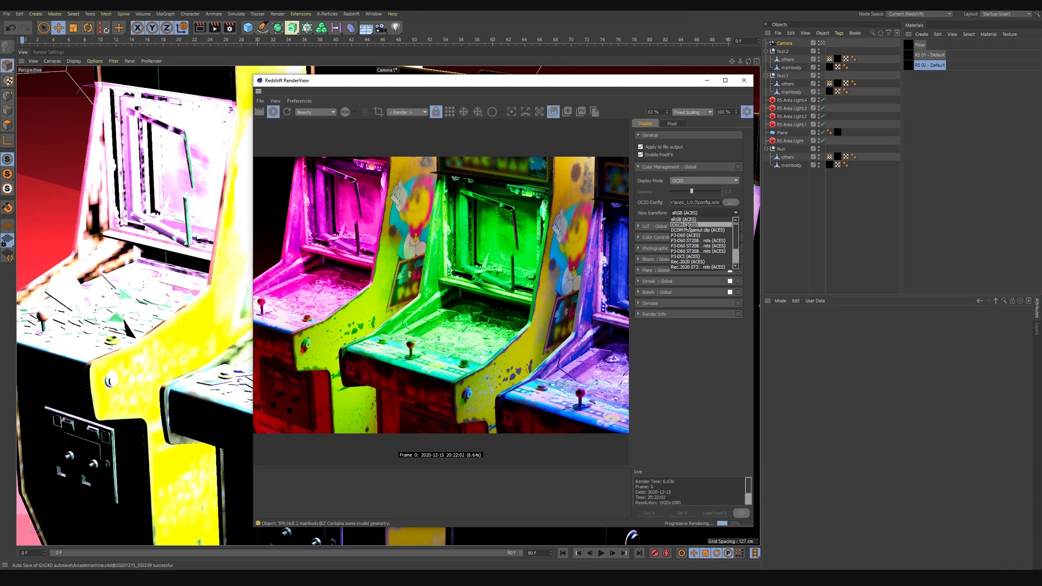
{"action": "left_click", "coordinate": [687, 220]}
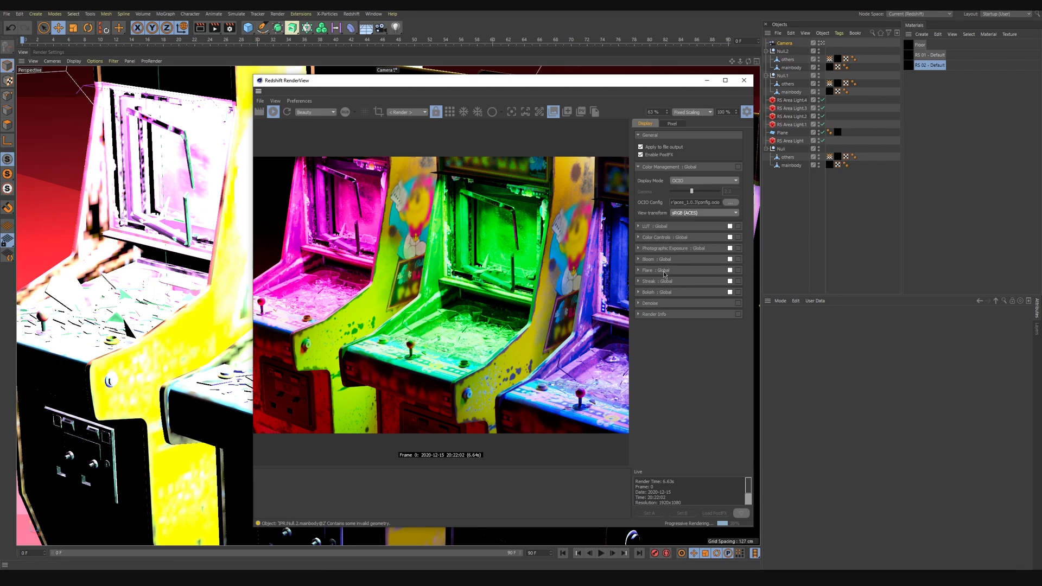
{"action": "left_click", "coordinate": [699, 181]}
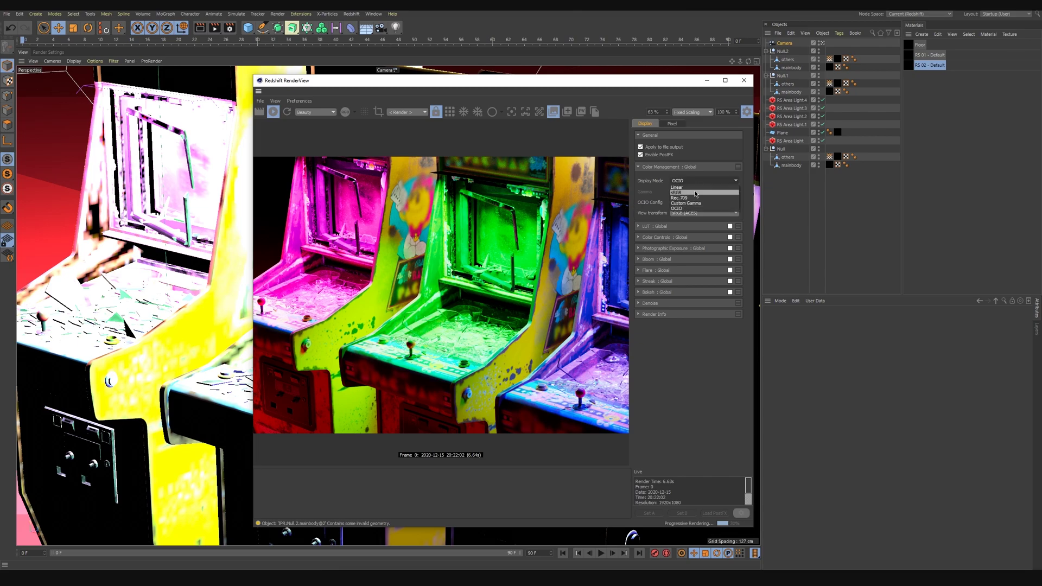
{"action": "left_click", "coordinate": [695, 191]}
{"action": "left_click", "coordinate": [698, 184]}
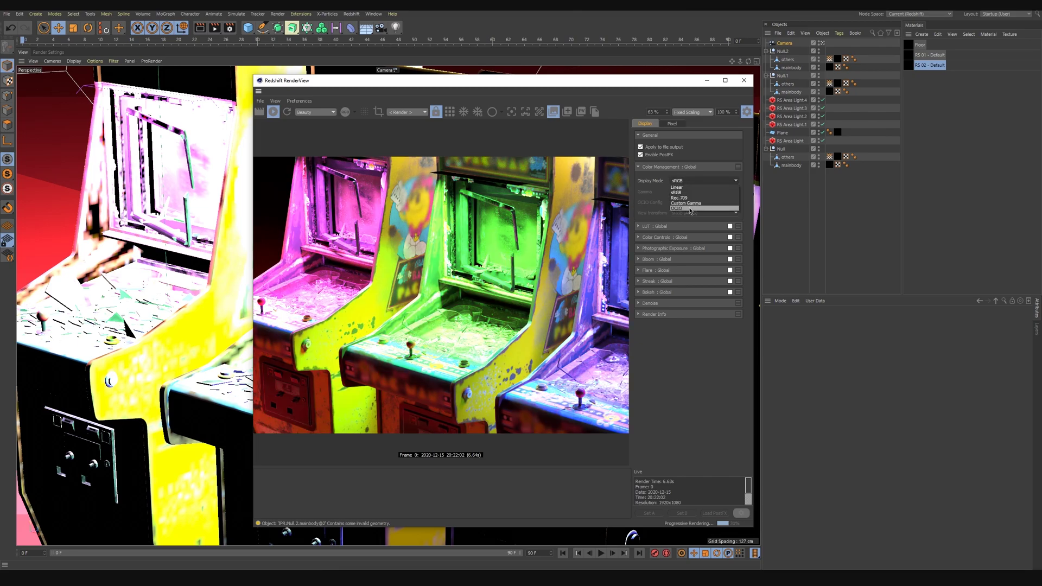
{"action": "left_click", "coordinate": [691, 209]}
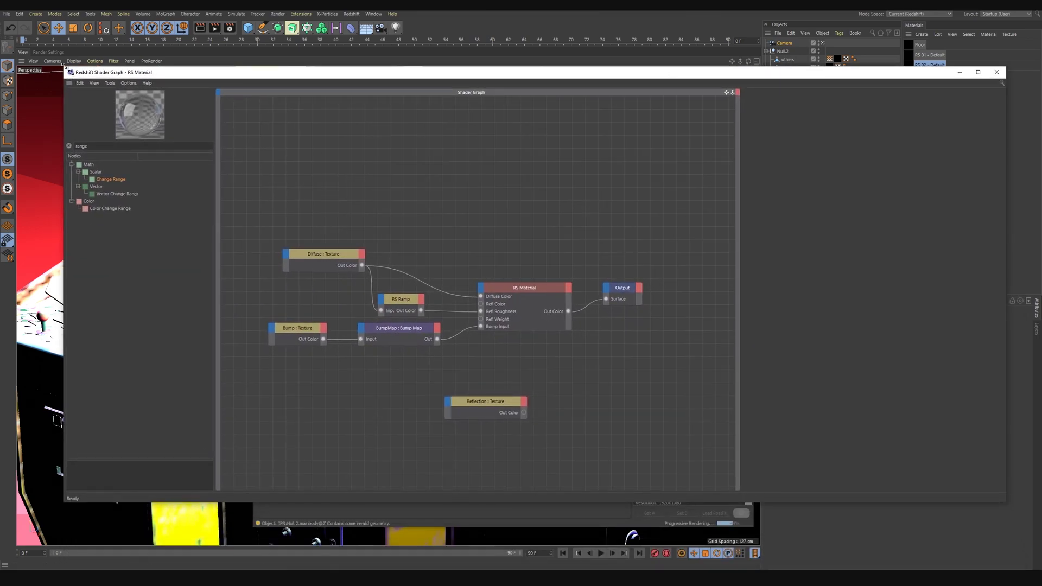
Open the X-Pool library and dock it as a narrow column beside the node attributes in the RS Material shader graph
{"action": "left_click_drag", "start_coordinate": [64, 66], "coordinate": [392, 149]}
{"action": "key", "text": "shift+c"}
{"action": "type", "text": "pool"}
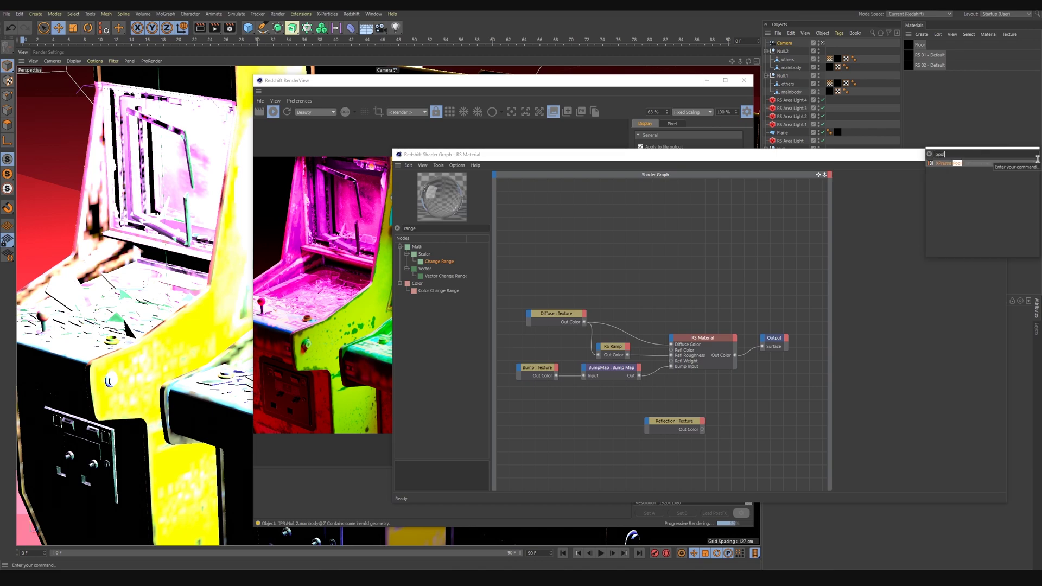
{"action": "key", "text": "Return"}
{"action": "left_click_drag", "start_coordinate": [738, 158], "coordinate": [623, 138]}
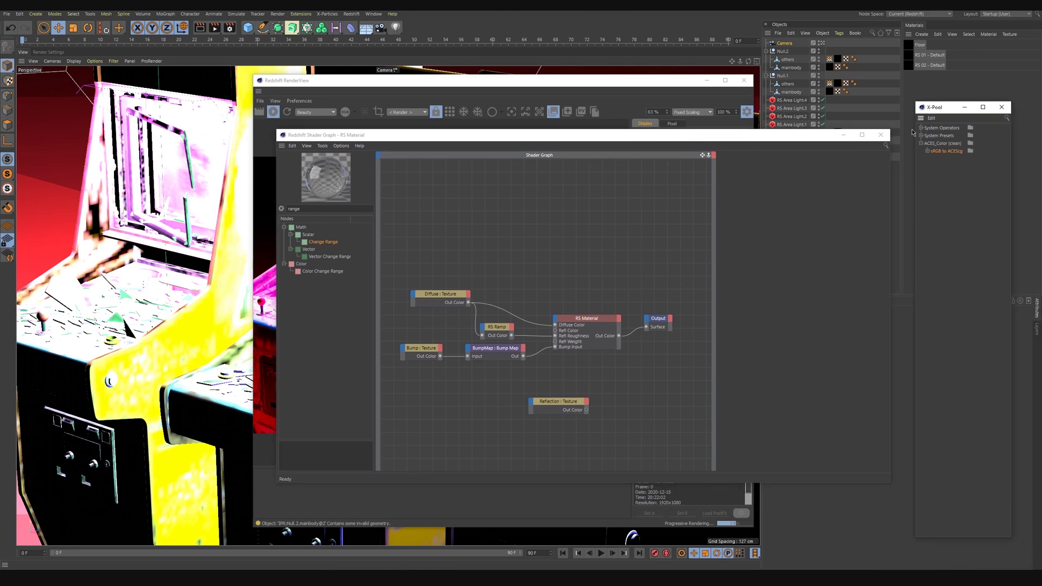
{"action": "left_click_drag", "start_coordinate": [893, 148], "coordinate": [892, 157]}
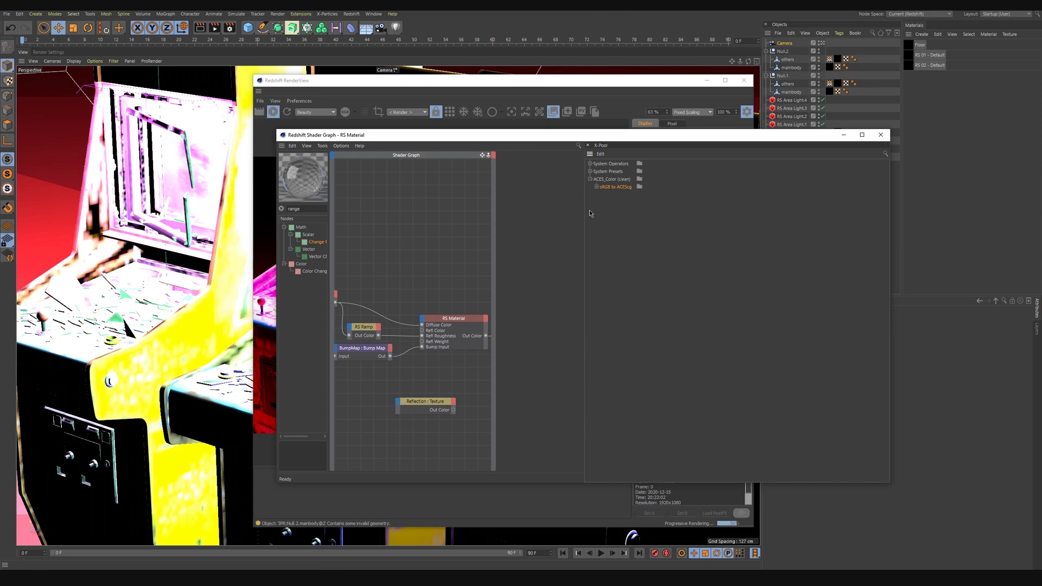
{"action": "left_click_drag", "start_coordinate": [590, 210], "coordinate": [828, 211]}
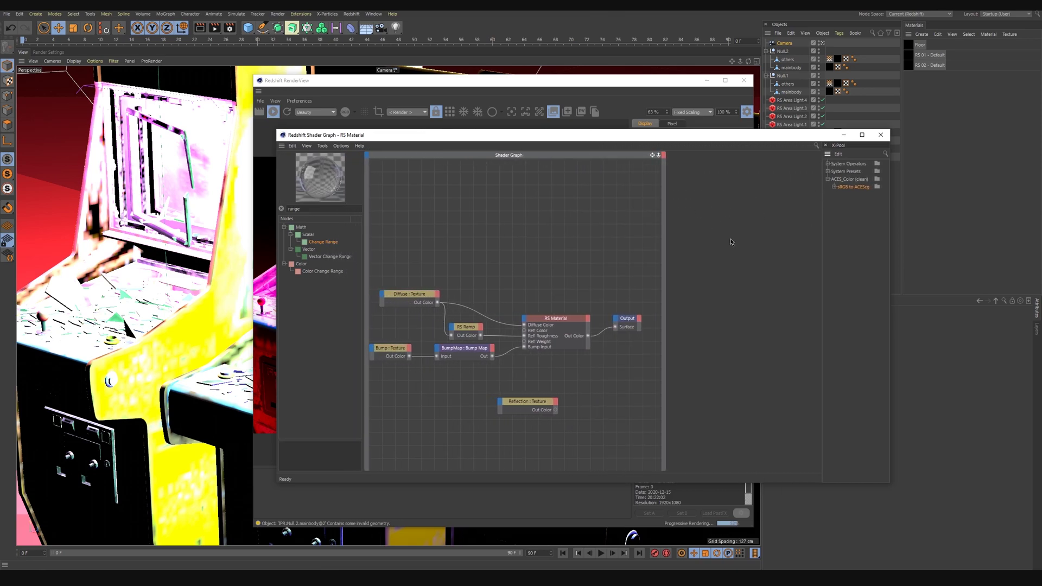
Add the sRGB to ACEScg preset from the ACES_Color pool to the graph, between the Diffuse texture and RS Material
{"action": "middle_click_drag", "start_coordinate": [526, 288], "coordinate": [578, 292]}
{"action": "left_click_drag", "start_coordinate": [461, 298], "coordinate": [437, 298]}
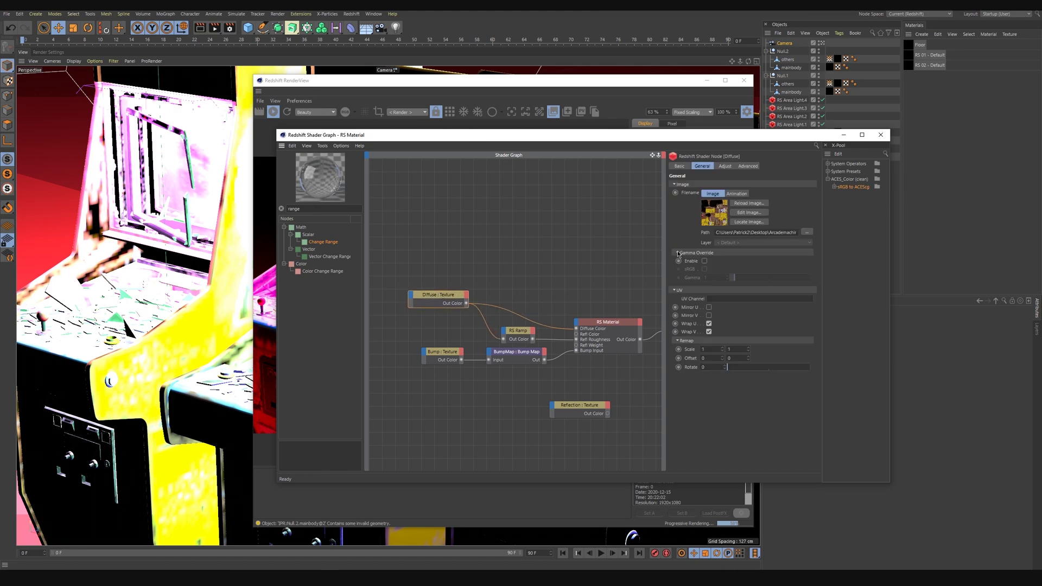
{"action": "left_click", "coordinate": [854, 180]}
{"action": "left_click_drag", "start_coordinate": [547, 285], "coordinate": [521, 293]}
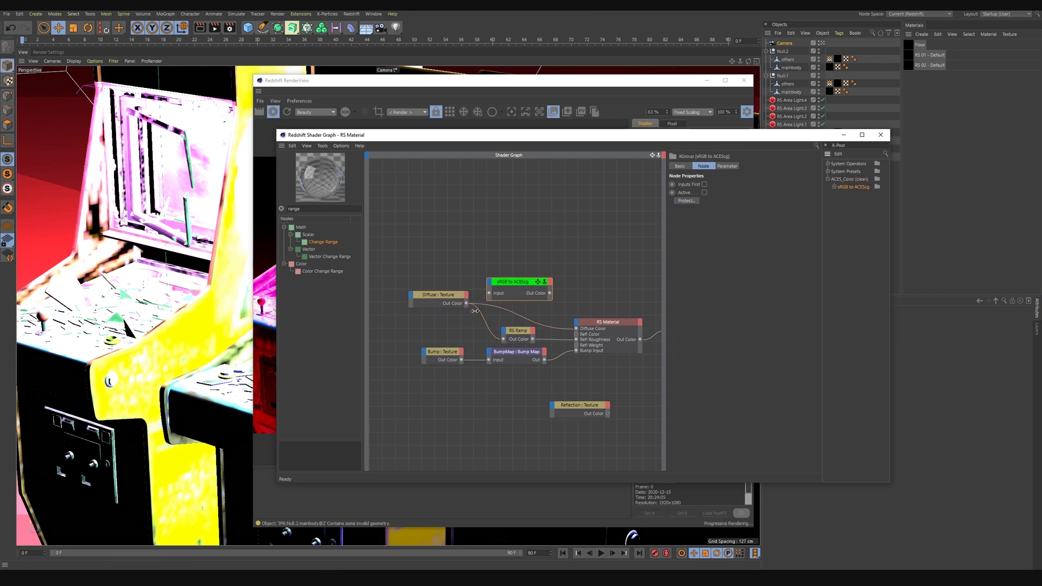
Arrange RenderView and the shader graph side by side, and route the Diffuse texture through sRGB to ACEScg into RS Material's Diffuse Color
{"action": "left_click", "coordinate": [494, 81]}
{"action": "left_click_drag", "start_coordinate": [494, 81], "coordinate": [260, 76]}
{"action": "left_click_drag", "start_coordinate": [558, 134], "coordinate": [713, 119]}
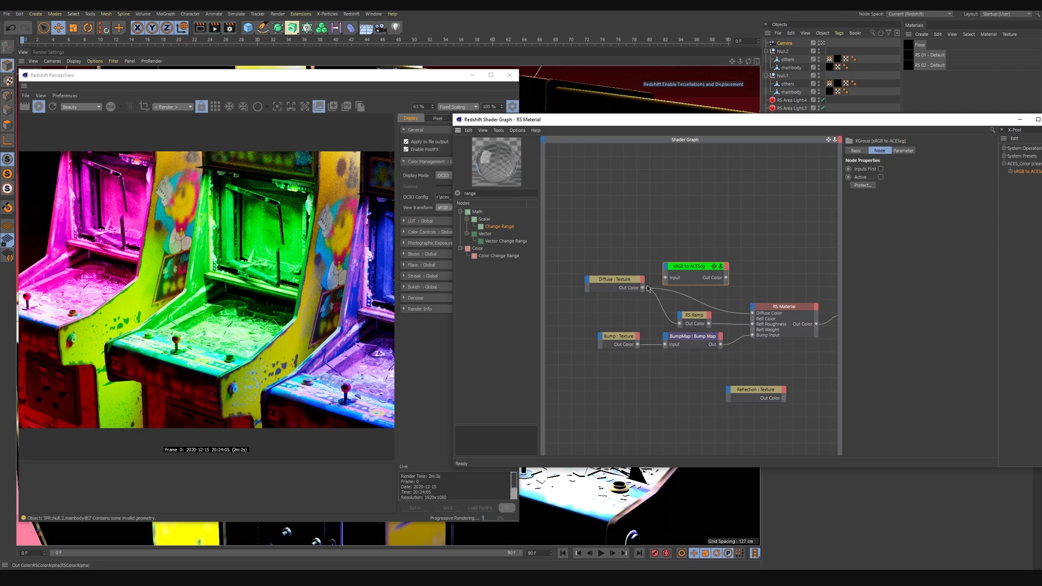
{"action": "left_click_drag", "start_coordinate": [726, 278], "coordinate": [755, 315]}
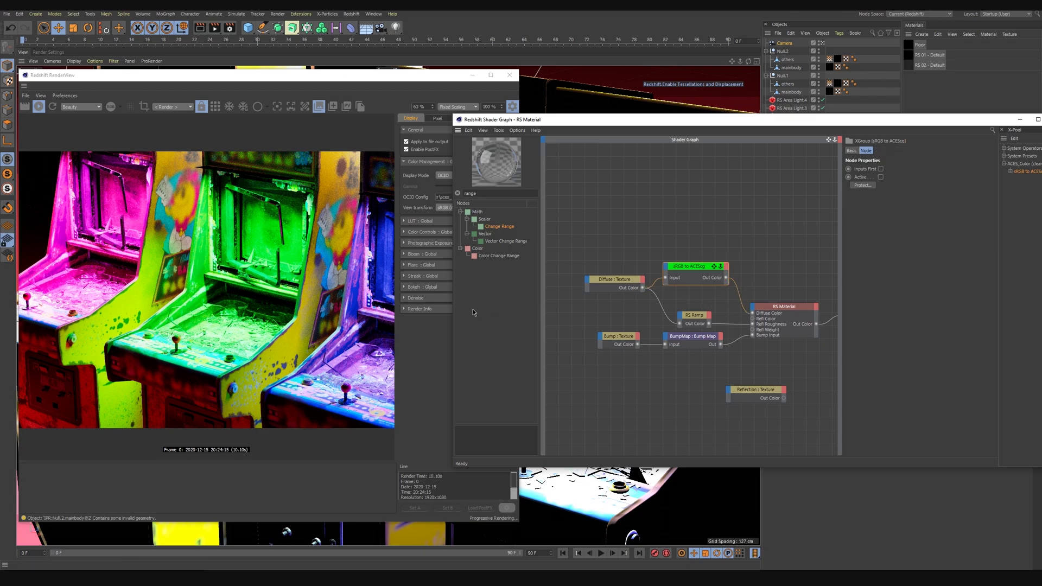
{"action": "left_click", "coordinate": [340, 329]}
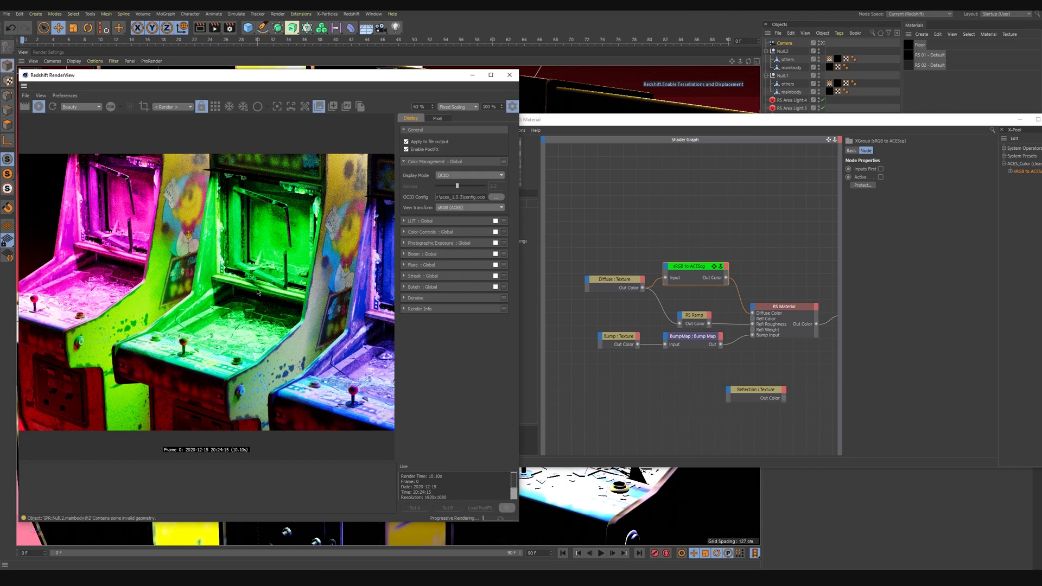
Preview the sRGB to ACEScg output, store it as a snapshot, and compare it with the unconverted Diffuse texture
{"action": "left_click", "coordinate": [704, 270]}
{"action": "left_click_drag", "start_coordinate": [704, 270], "coordinate": [707, 265]}
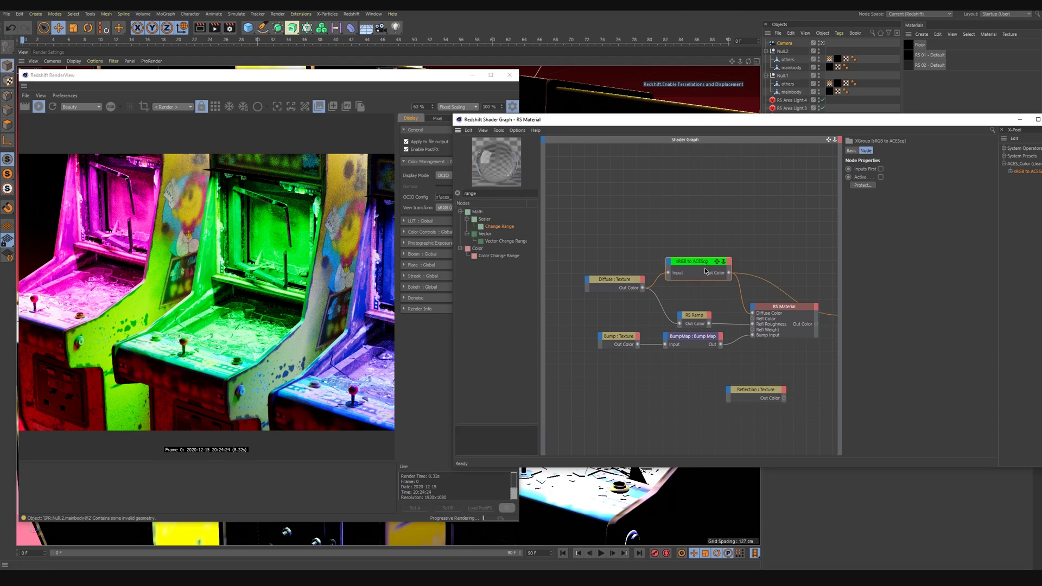
{"action": "left_click", "coordinate": [630, 282]}
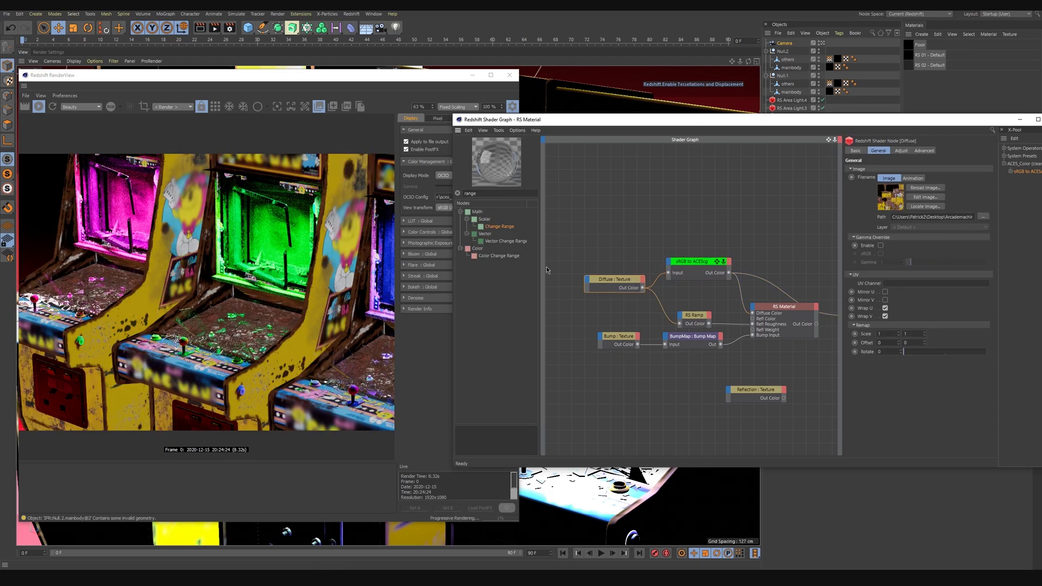
{"action": "left_click", "coordinate": [333, 106]}
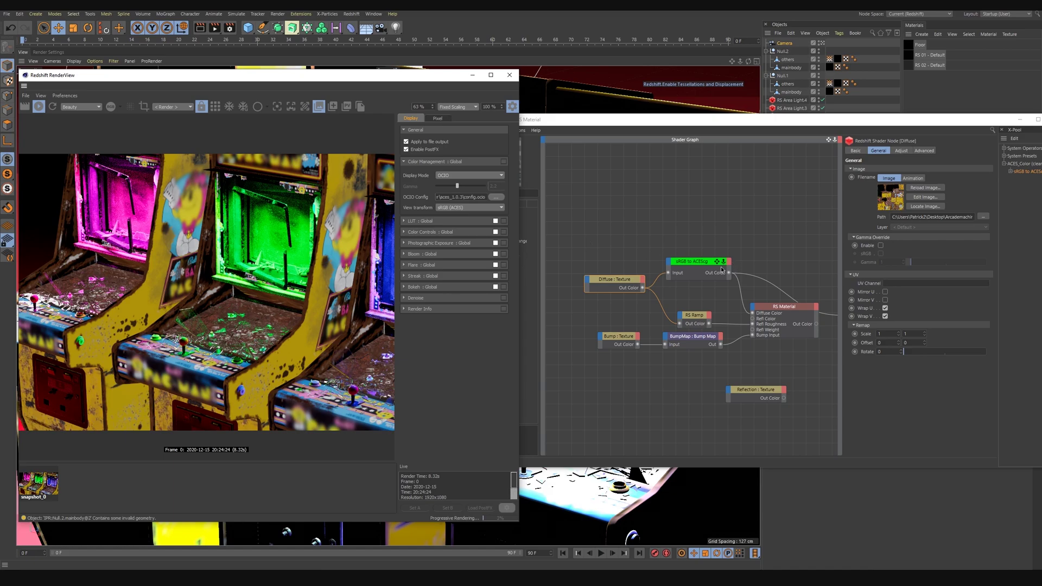
{"action": "left_click", "coordinate": [621, 286]}
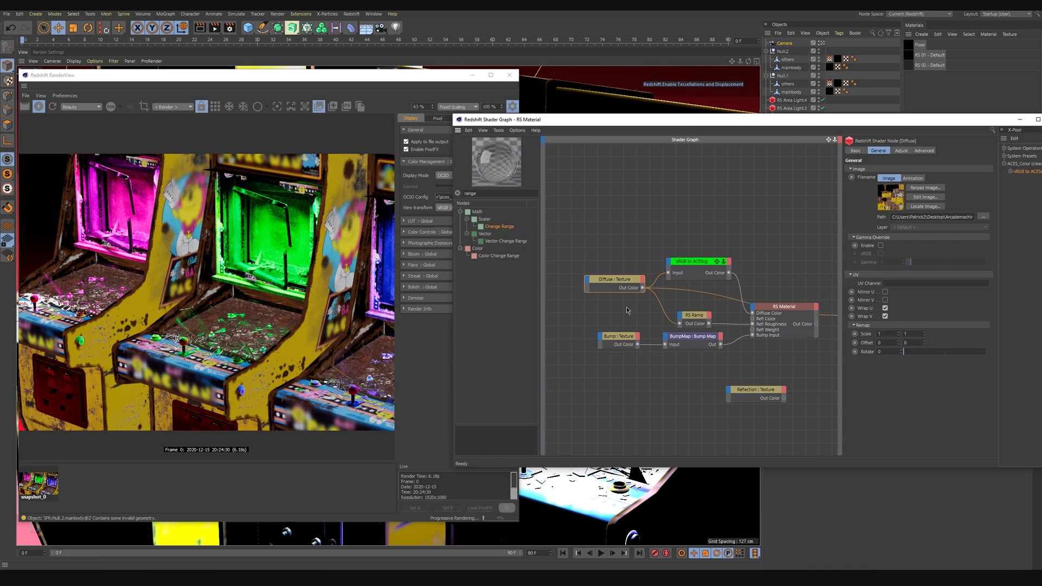
{"action": "left_click", "coordinate": [354, 365]}
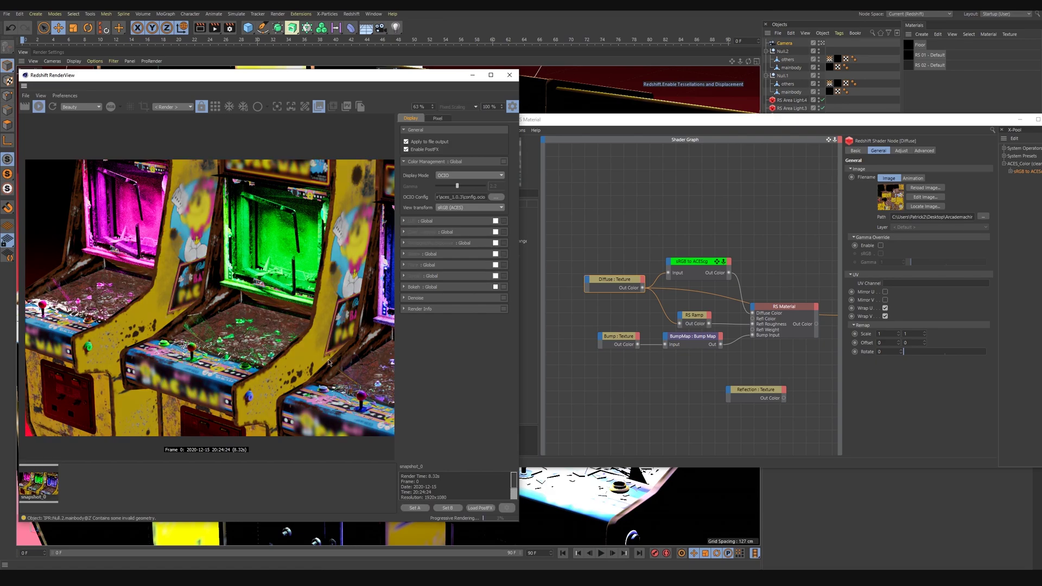
Reconnect RS Material to the Output node and move the Diffuse texture node lower in the graph
{"action": "left_click", "coordinate": [797, 312]}
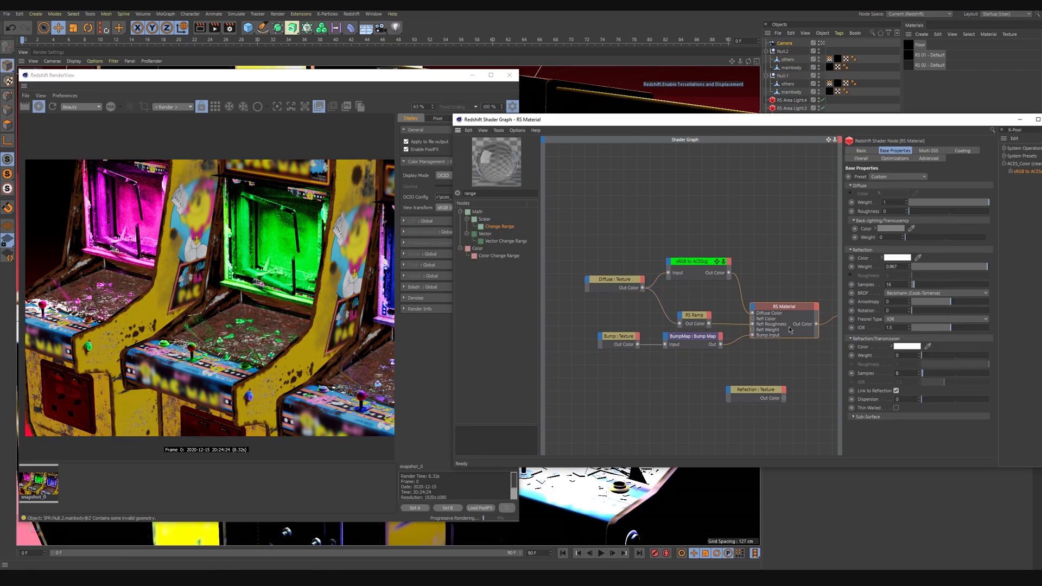
{"action": "key", "text": "h"}
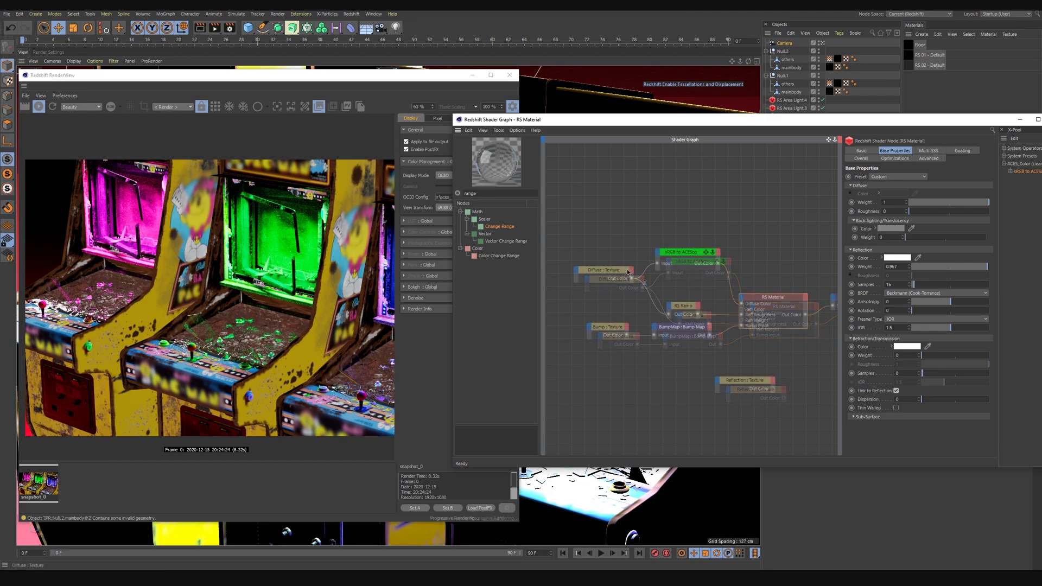
{"action": "left_click_drag", "start_coordinate": [616, 271], "coordinate": [613, 293]}
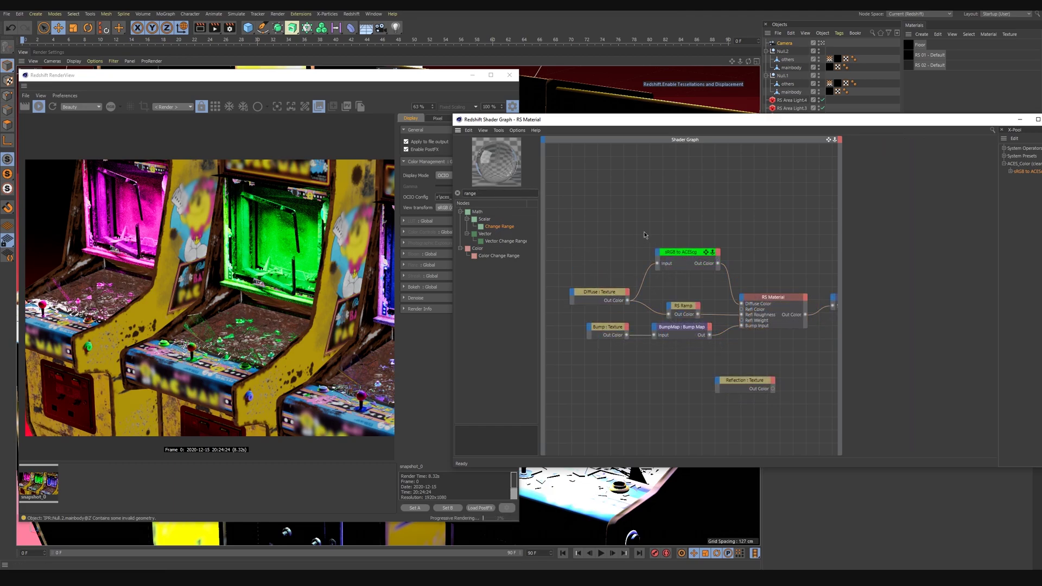
{"action": "key", "text": "h"}
Return RenderView to the live render and expand the Back-lighting/Translucency color controls of RS Material
{"action": "left_click", "coordinate": [371, 309]}
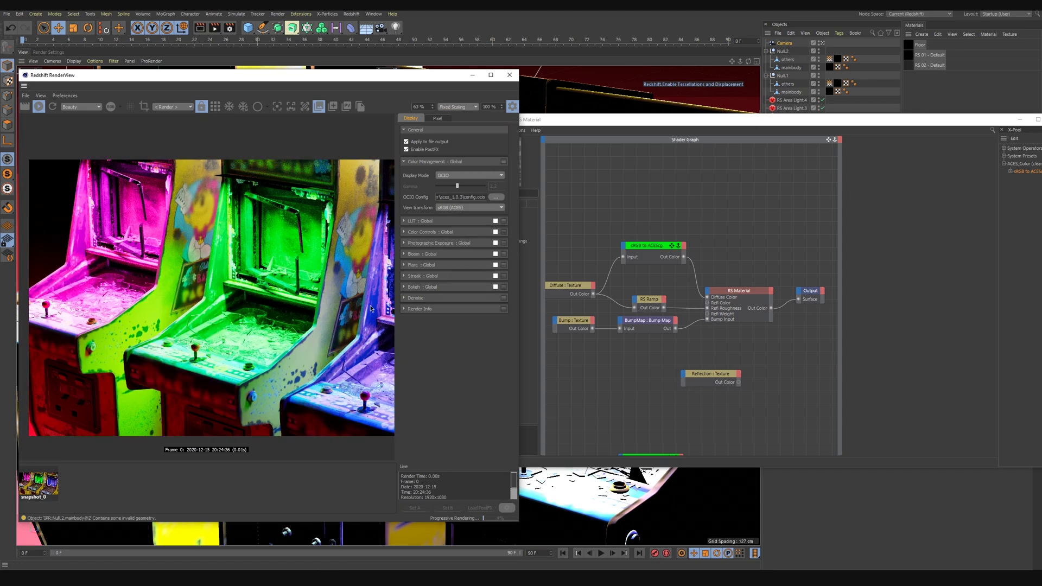
{"action": "left_click", "coordinate": [593, 226]}
{"action": "left_click", "coordinate": [716, 310]}
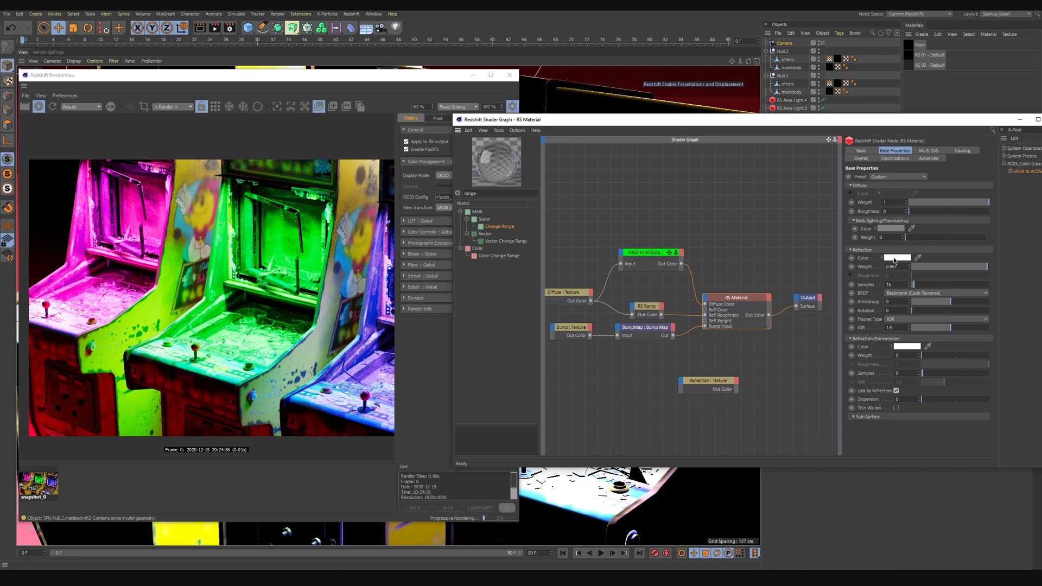
{"action": "left_click", "coordinate": [875, 229]}
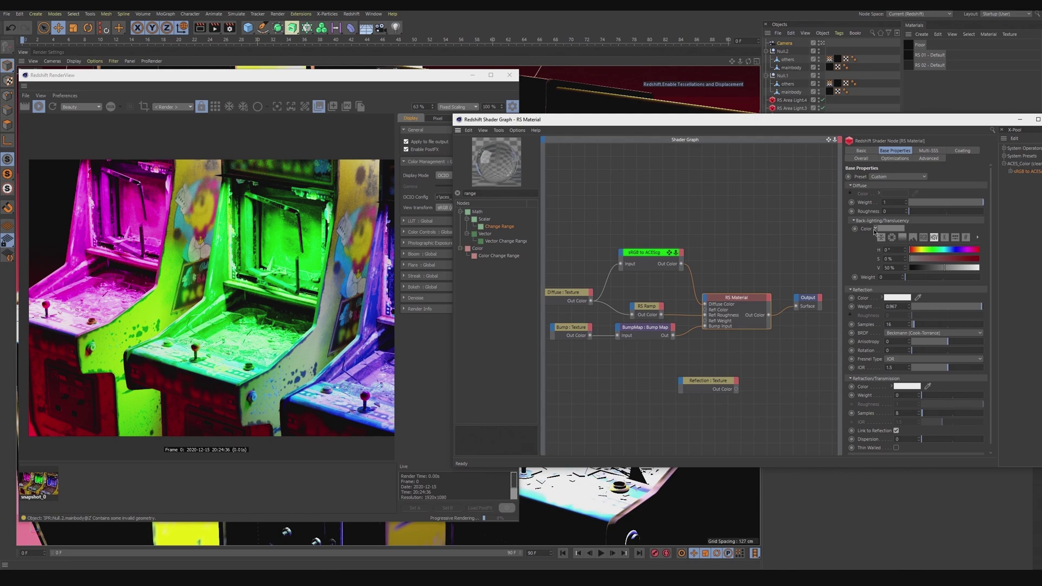
Add a Color Constant node, set it to red with 56% saturation, and connect it to the sRGB to ACEScg input
{"action": "double_click", "coordinate": [489, 194]}
{"action": "type", "text": "con"}
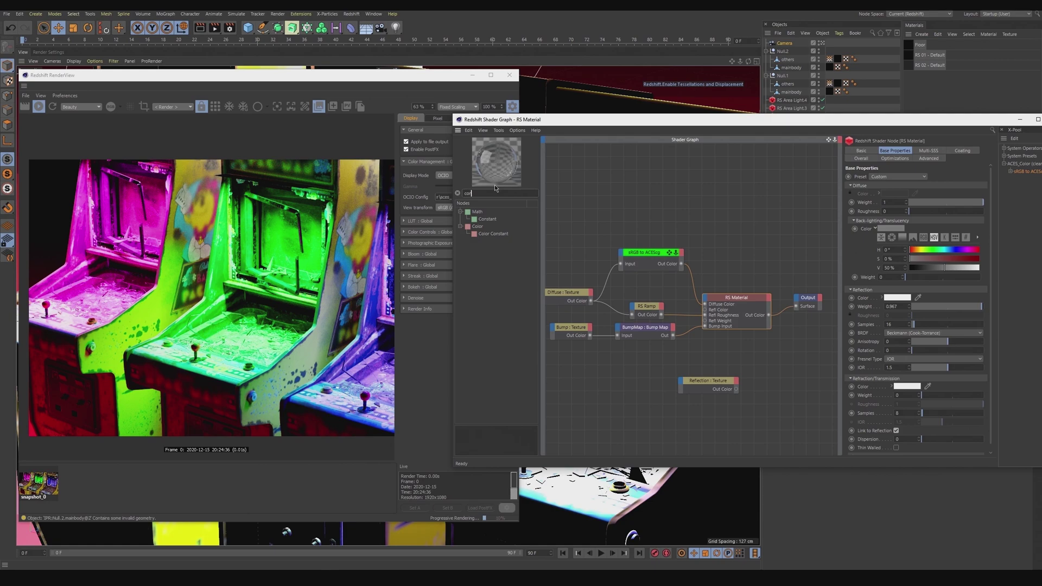
{"action": "middle_click_drag", "start_coordinate": [615, 201], "coordinate": [659, 217]}
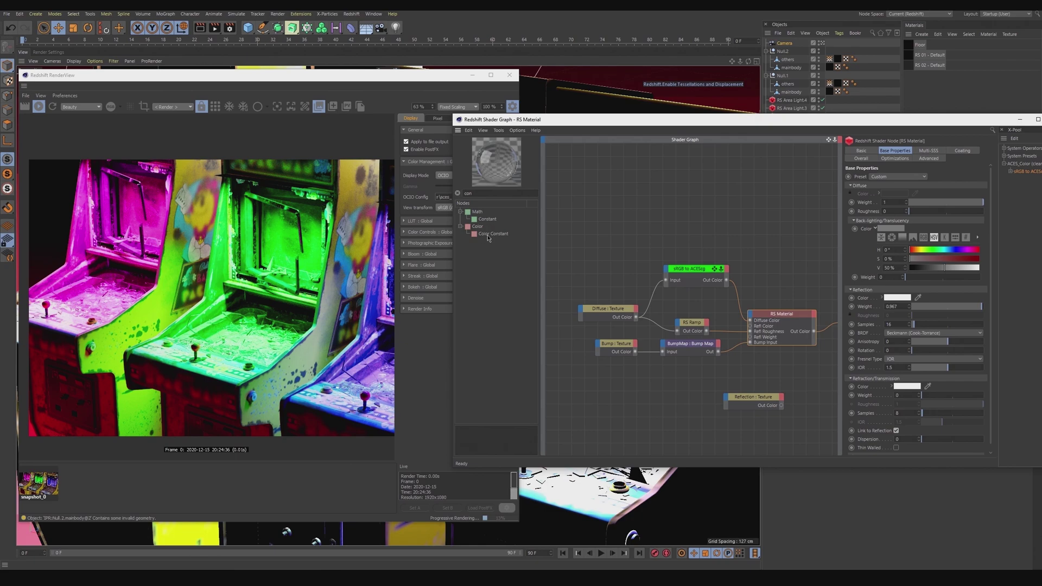
{"action": "left_click_drag", "start_coordinate": [488, 234], "coordinate": [601, 260]}
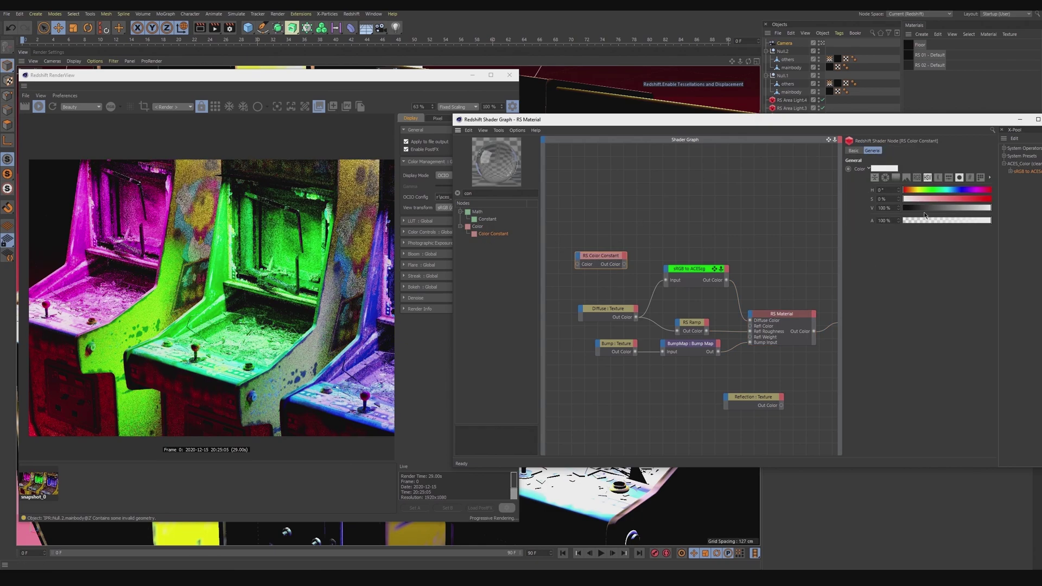
{"action": "left_click_drag", "start_coordinate": [948, 200], "coordinate": [953, 199]}
{"action": "left_click_drag", "start_coordinate": [627, 261], "coordinate": [666, 281]}
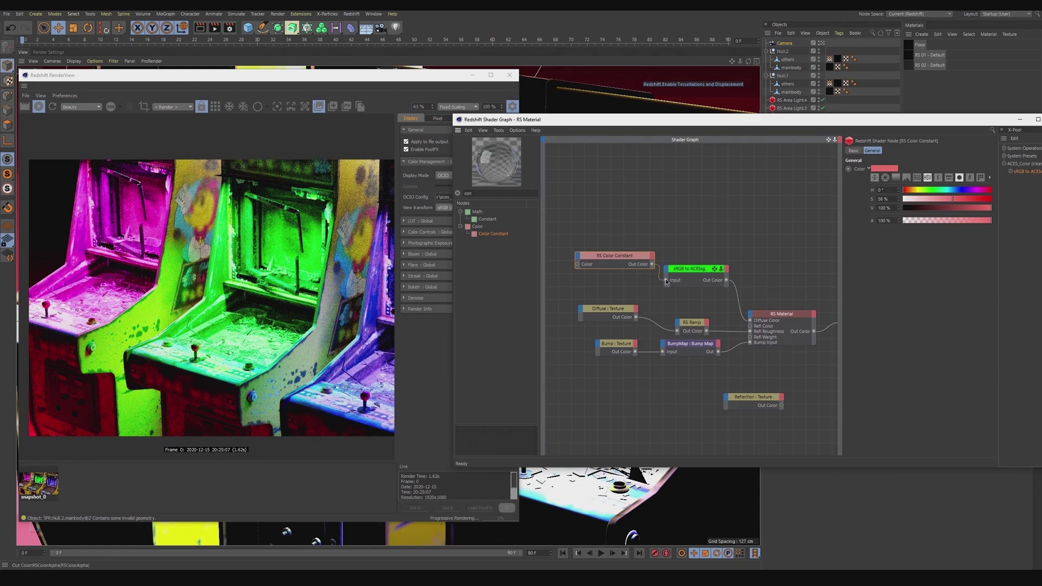
Compare the red constant with and without the sRGB to ACEScg conversion in the render, and reconnect RS Material to Output
{"action": "left_click", "coordinate": [685, 282]}
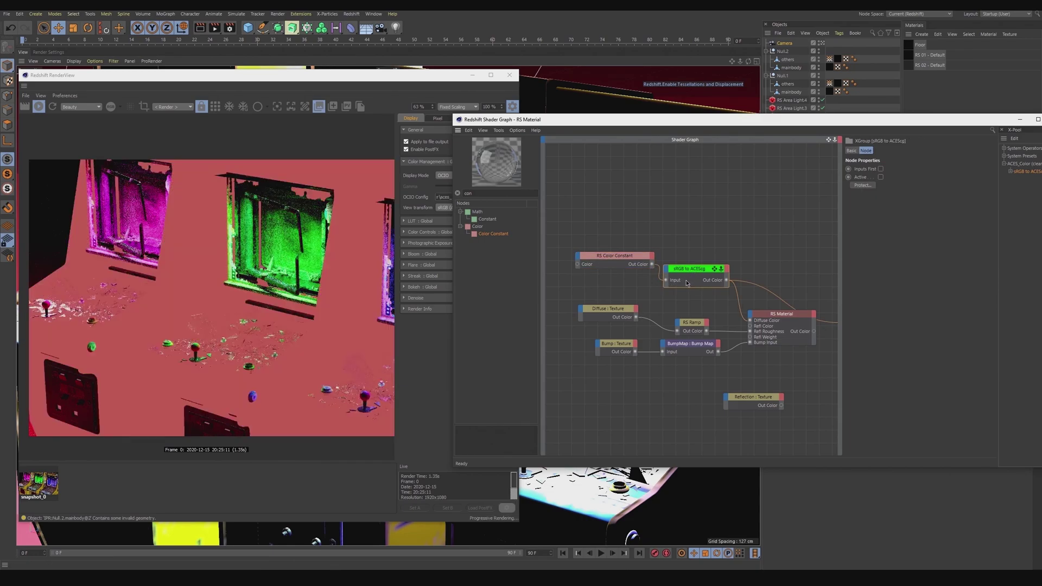
{"action": "left_click", "coordinate": [682, 285]}
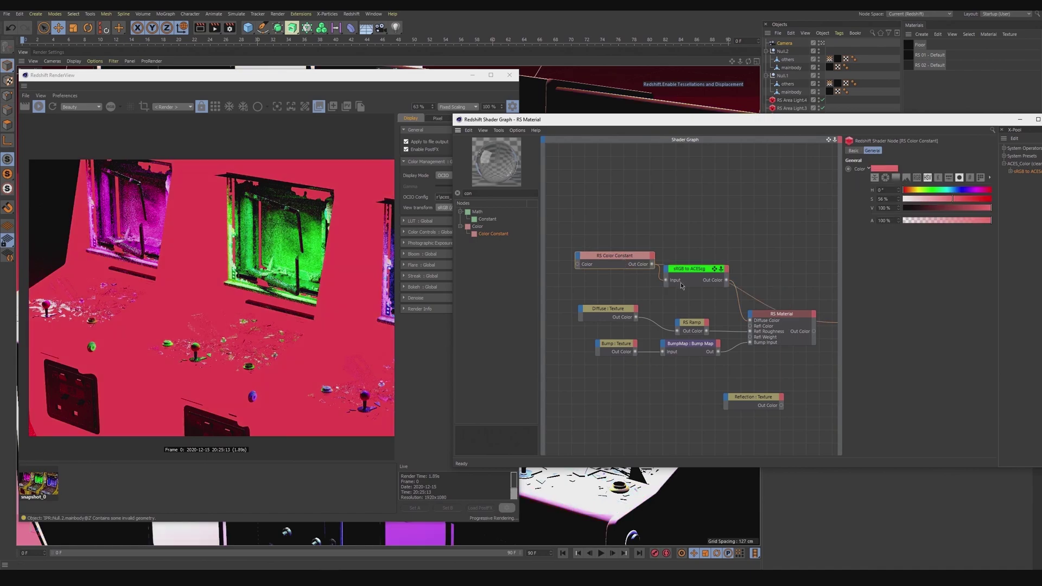
{"action": "left_click", "coordinate": [681, 286]}
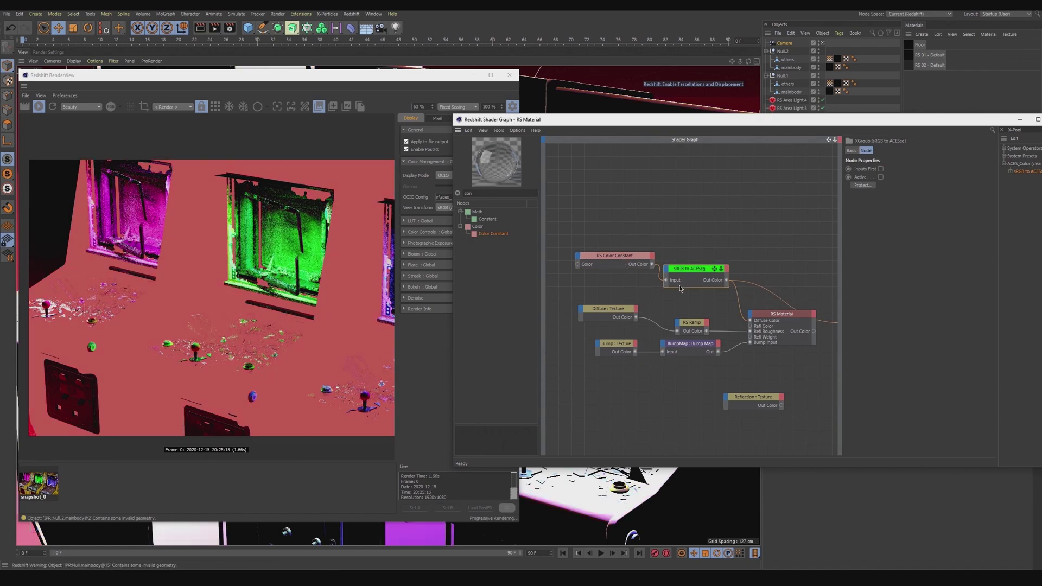
{"action": "middle_click_drag", "start_coordinate": [773, 319], "coordinate": [736, 301]}
{"action": "left_click", "coordinate": [738, 301]}
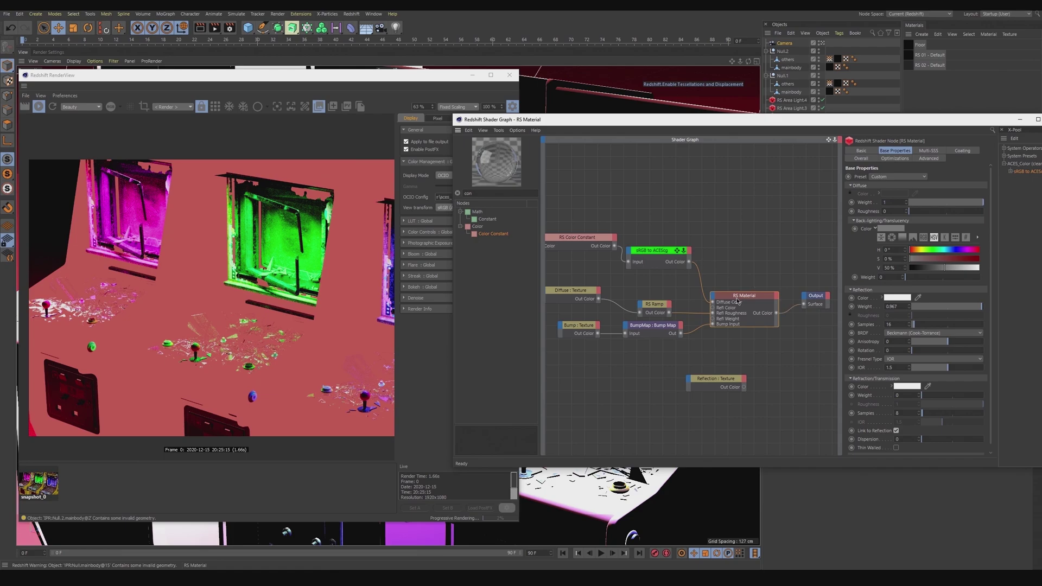
{"action": "middle_click_drag", "start_coordinate": [626, 239], "coordinate": [630, 244]}
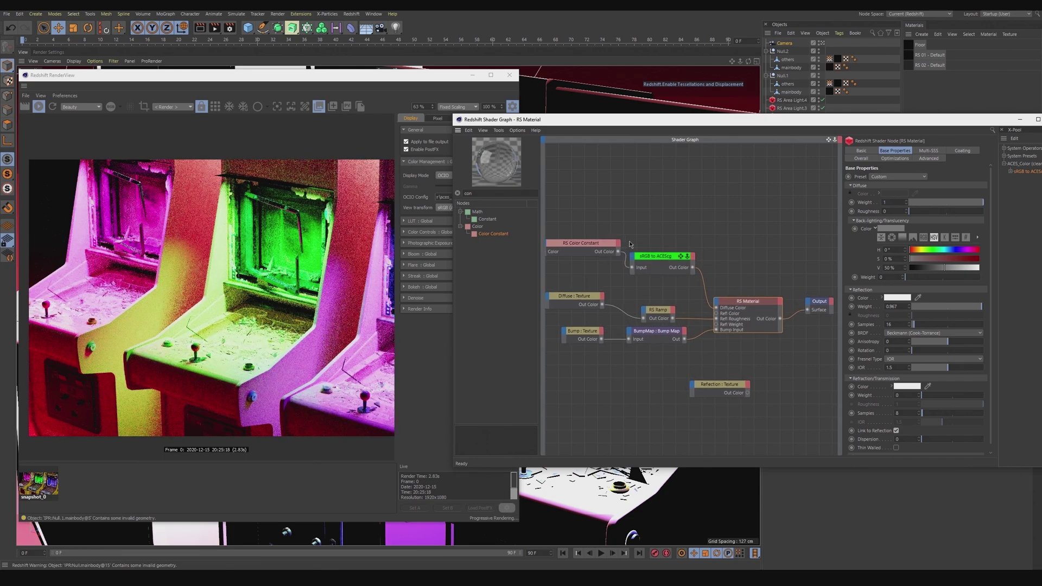
{"action": "middle_click_drag", "start_coordinate": [606, 276], "coordinate": [622, 297]}
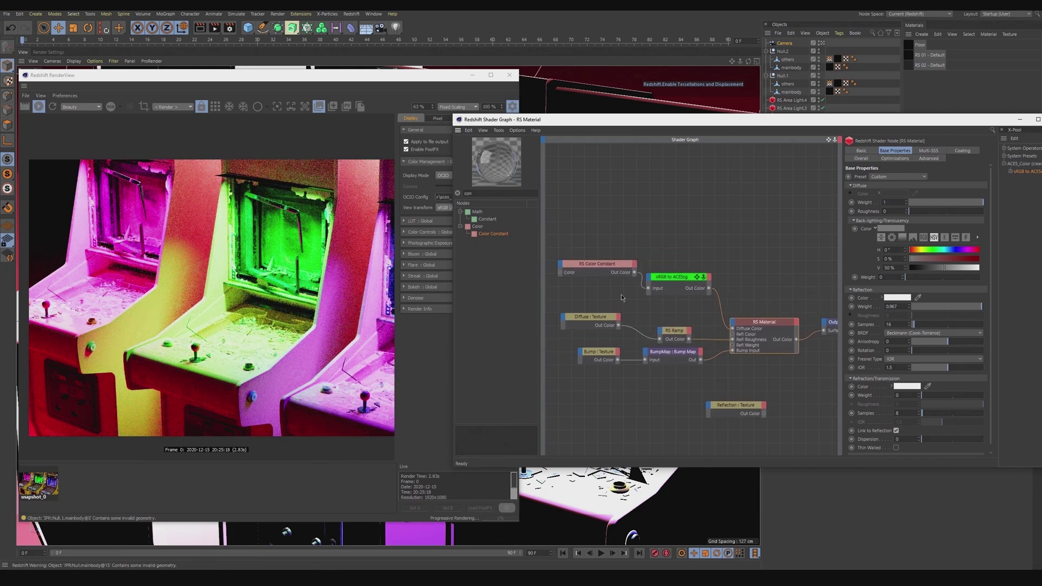
Reconnect the Diffuse texture node's output to the sRGB to ACEScg input in place of the color constant
{"action": "left_click_drag", "start_coordinate": [618, 325], "coordinate": [648, 288]}
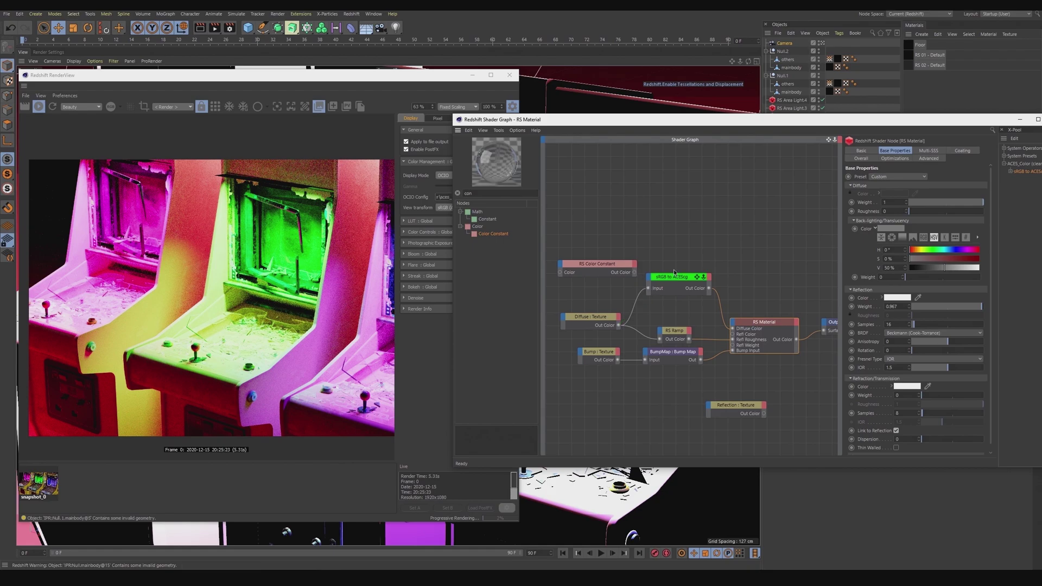
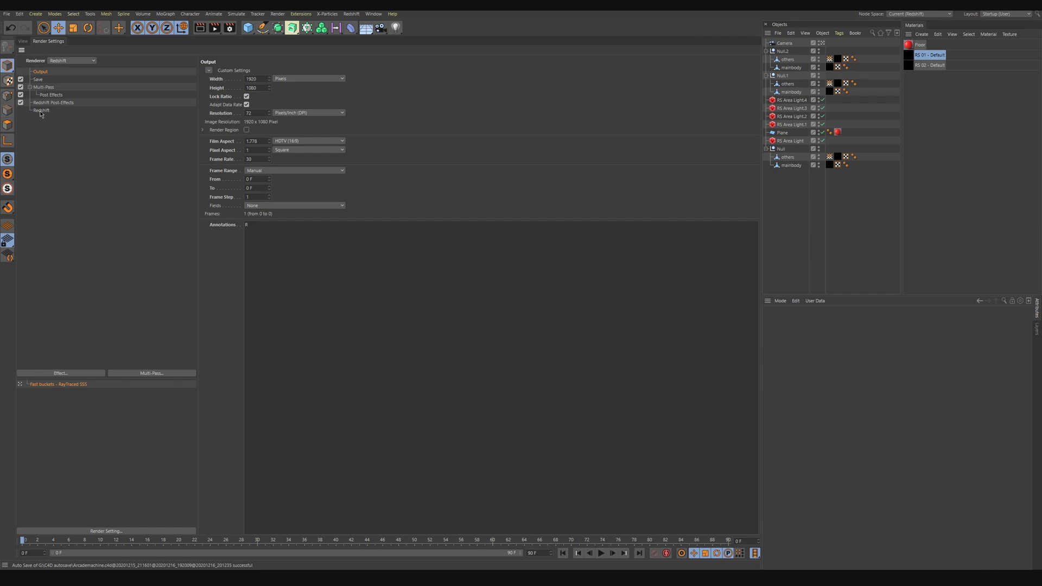
Add a Beauty AOV in the Redshift AOV Manager, enable its direct output, and disable Apply Color Processing
{"action": "left_click", "coordinate": [41, 112]}
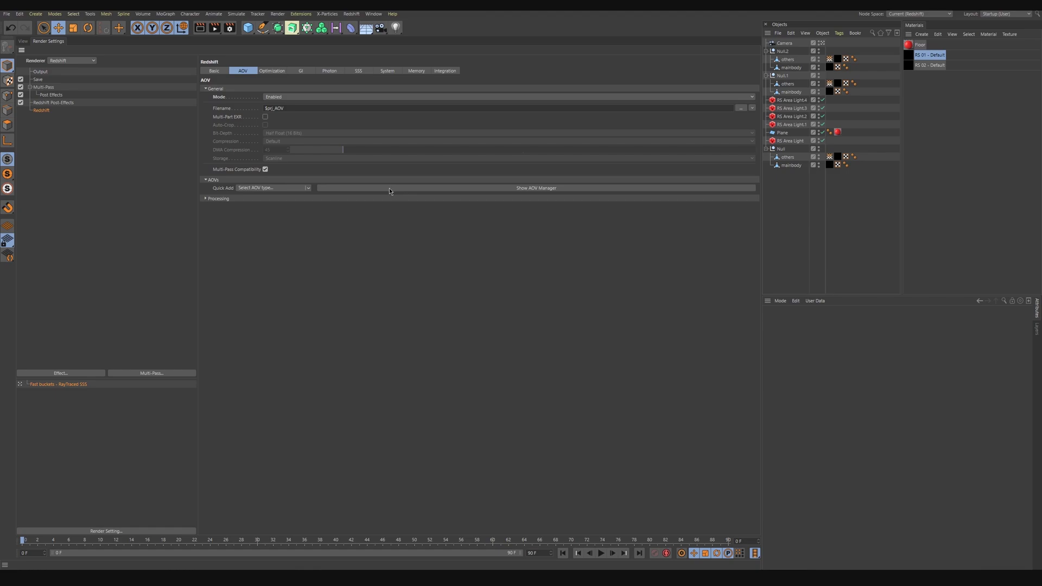
{"action": "left_click", "coordinate": [340, 190]}
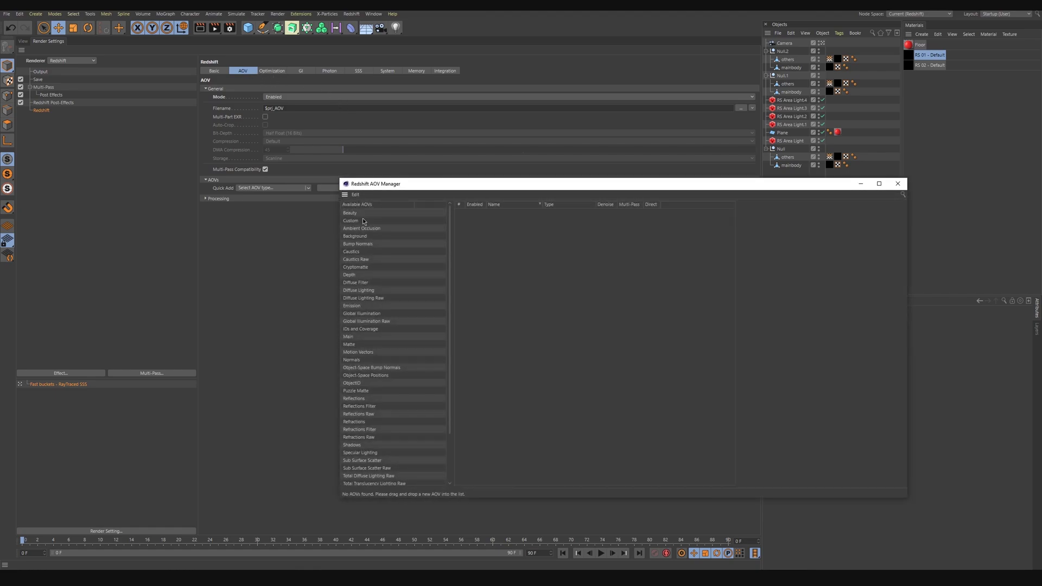
{"action": "left_click_drag", "start_coordinate": [351, 213], "coordinate": [543, 251]}
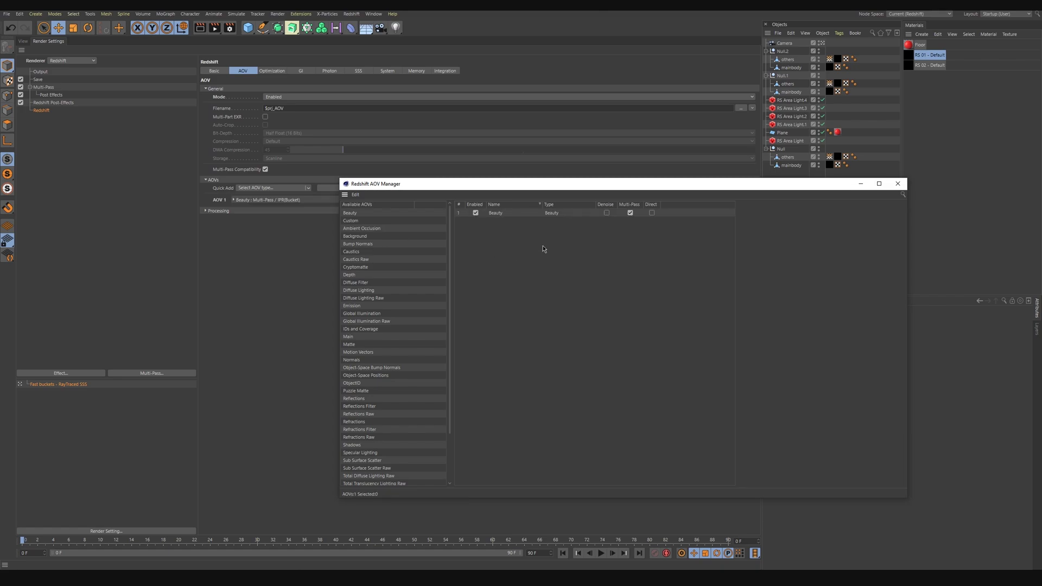
{"action": "left_click", "coordinate": [510, 215]}
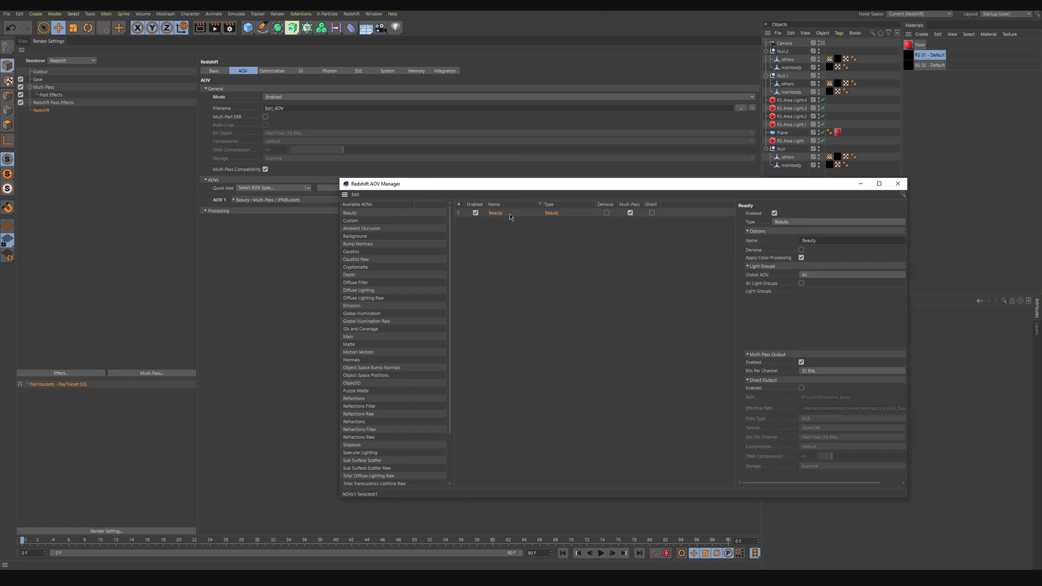
{"action": "left_click", "coordinate": [801, 388]}
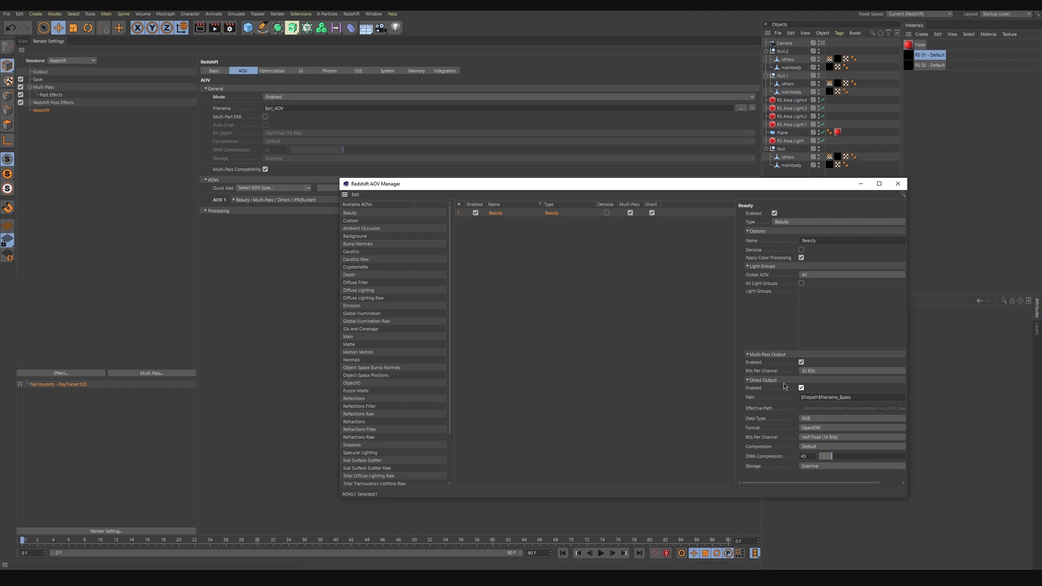
{"action": "left_click", "coordinate": [802, 259]}
Open Redshift RenderView and examine its color management, photographic exposure and post-effect display settings
{"action": "left_click", "coordinate": [351, 14]}
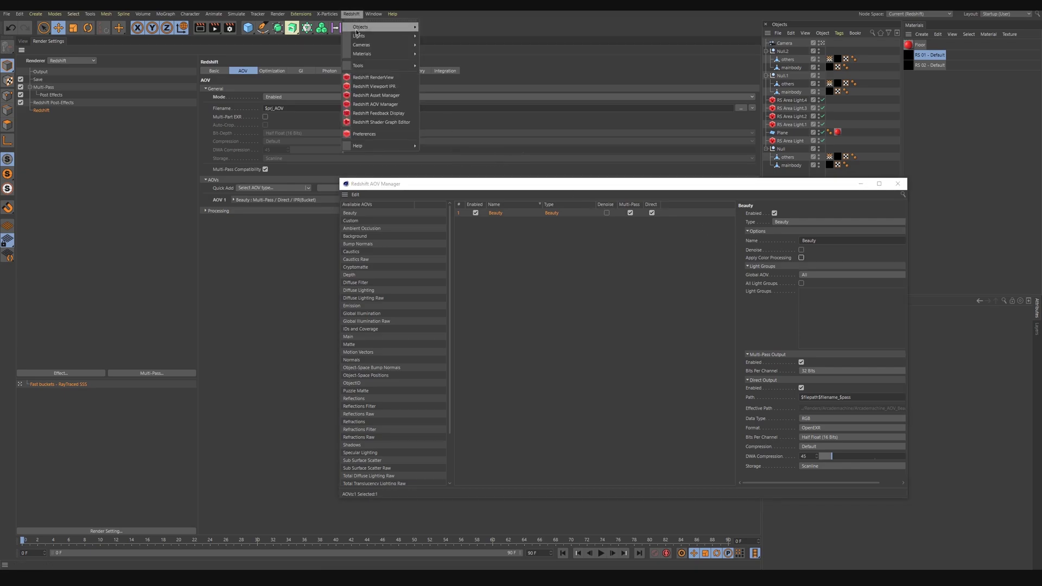
{"action": "left_click", "coordinate": [373, 77]}
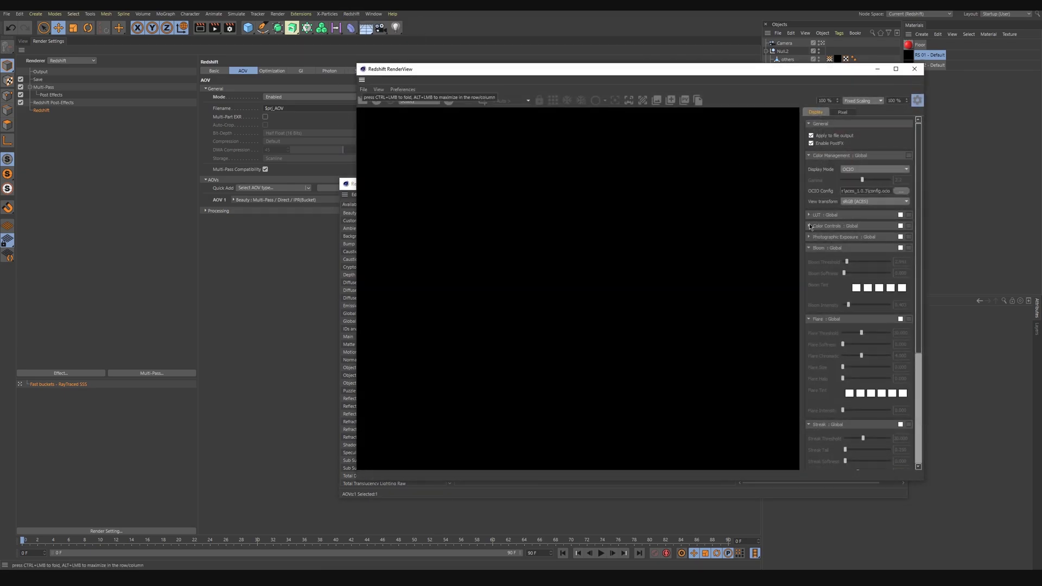
{"action": "scroll", "coordinate": [842, 356], "scroll_direction": "down", "scroll_amount": 3}
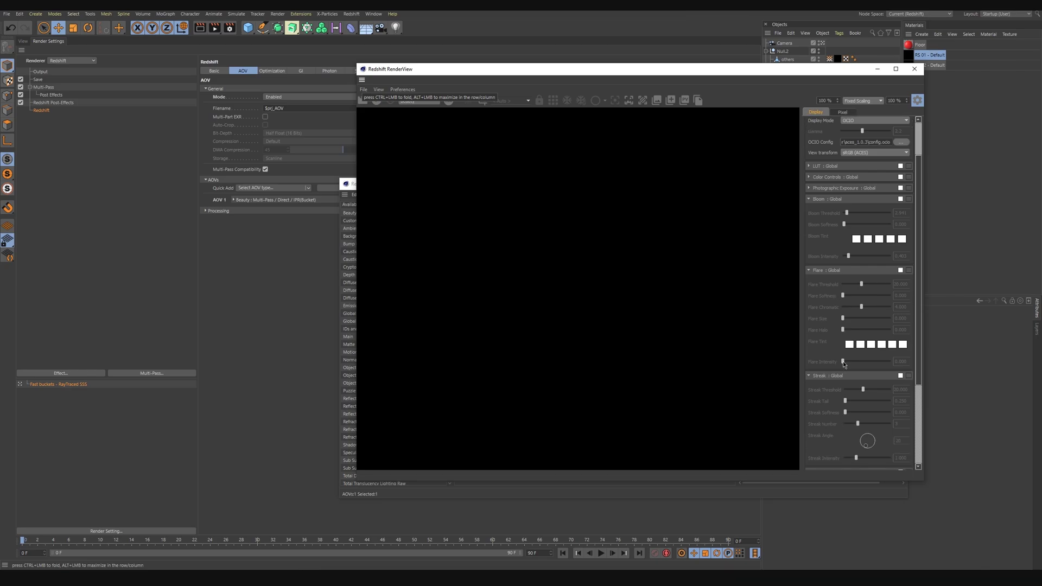
{"action": "scroll", "coordinate": [831, 385], "scroll_direction": "up", "scroll_amount": 3}
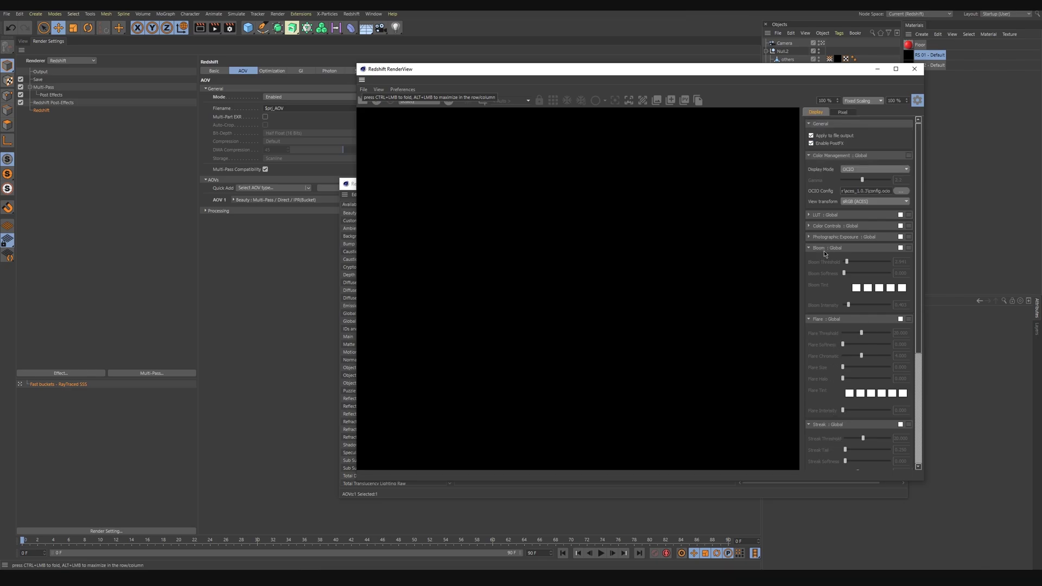
{"action": "left_click", "coordinate": [813, 227]}
{"action": "left_click", "coordinate": [814, 227]}
{"action": "left_click", "coordinate": [846, 237]}
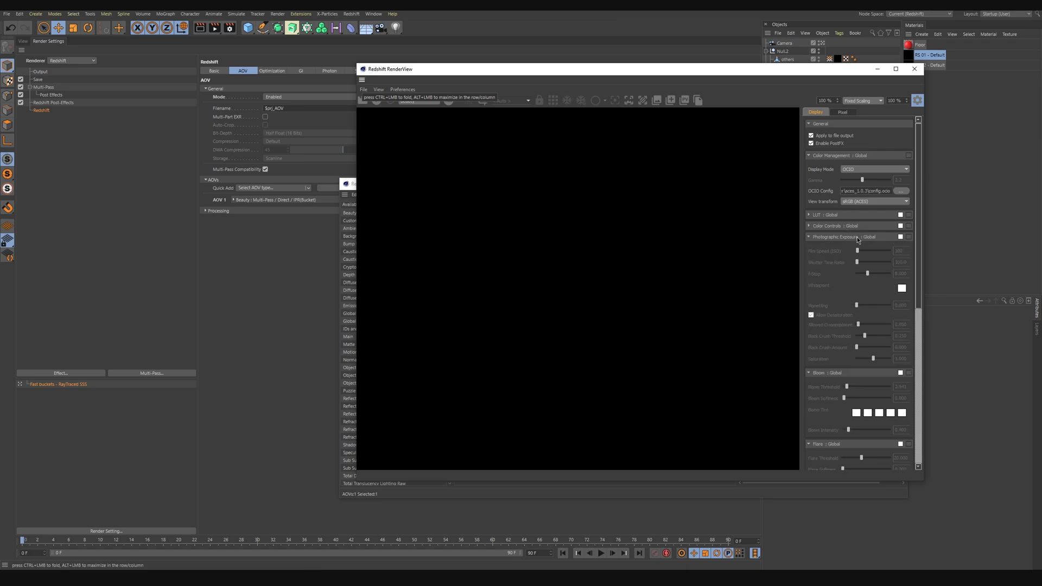
{"action": "left_click", "coordinate": [857, 238]}
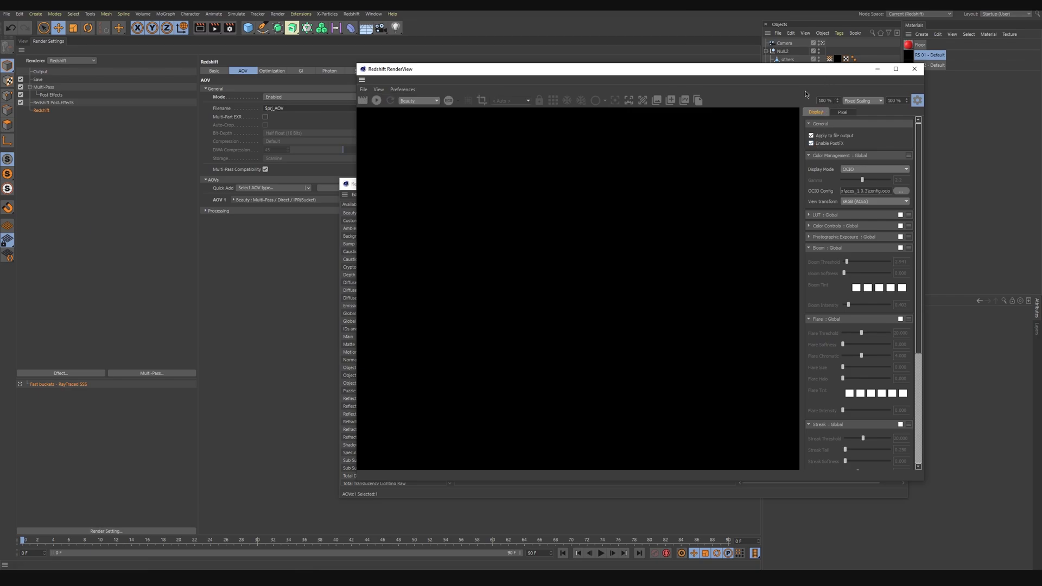
Place RenderView beside the Beauty AOV settings and set its display mode to Linear
{"action": "left_click_drag", "start_coordinate": [821, 75], "coordinate": [513, 89]}
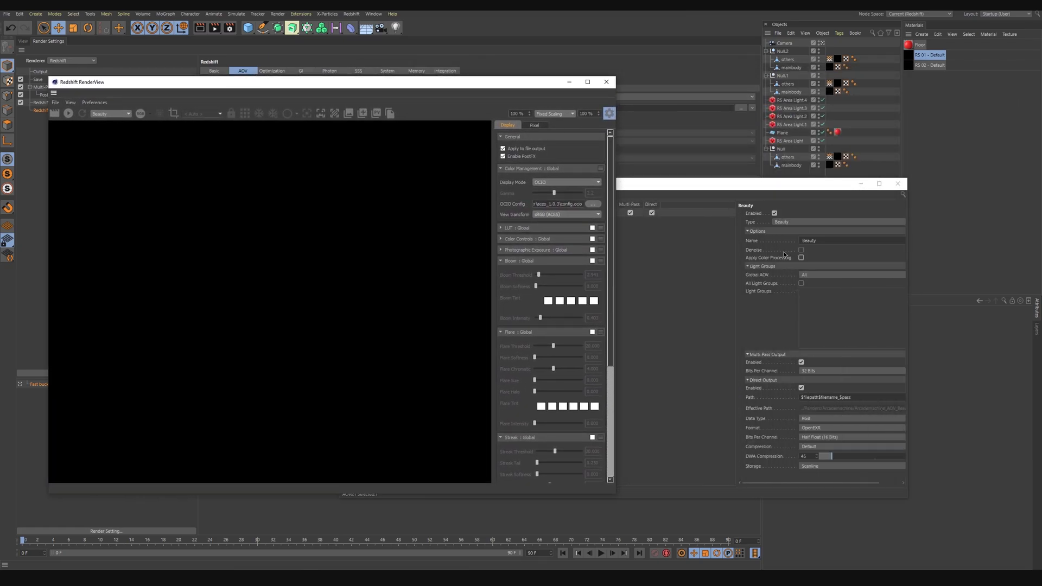
{"action": "left_click", "coordinate": [802, 258]}
{"action": "left_click", "coordinate": [551, 183]}
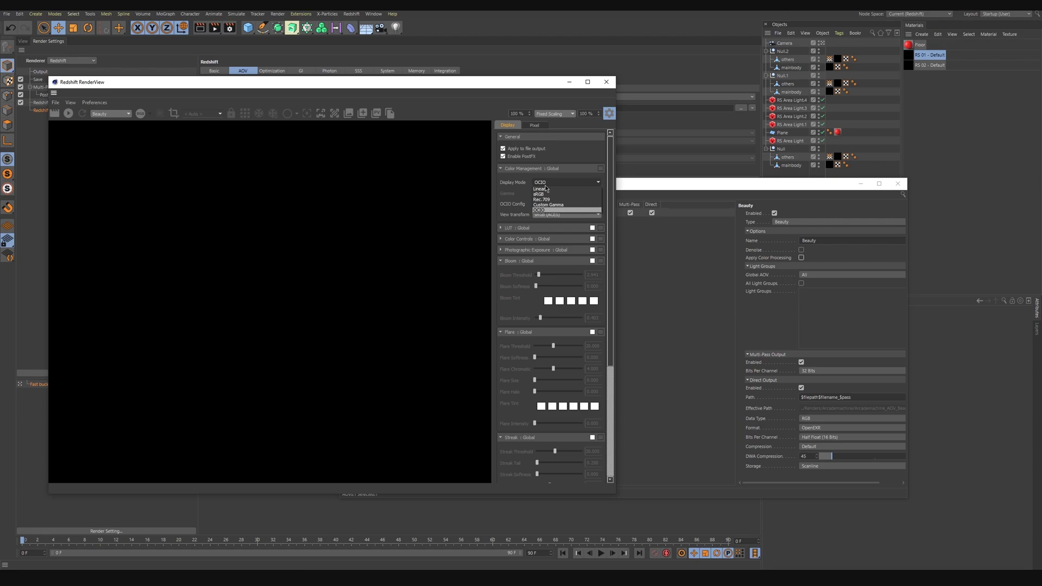
{"action": "left_click", "coordinate": [544, 189]}
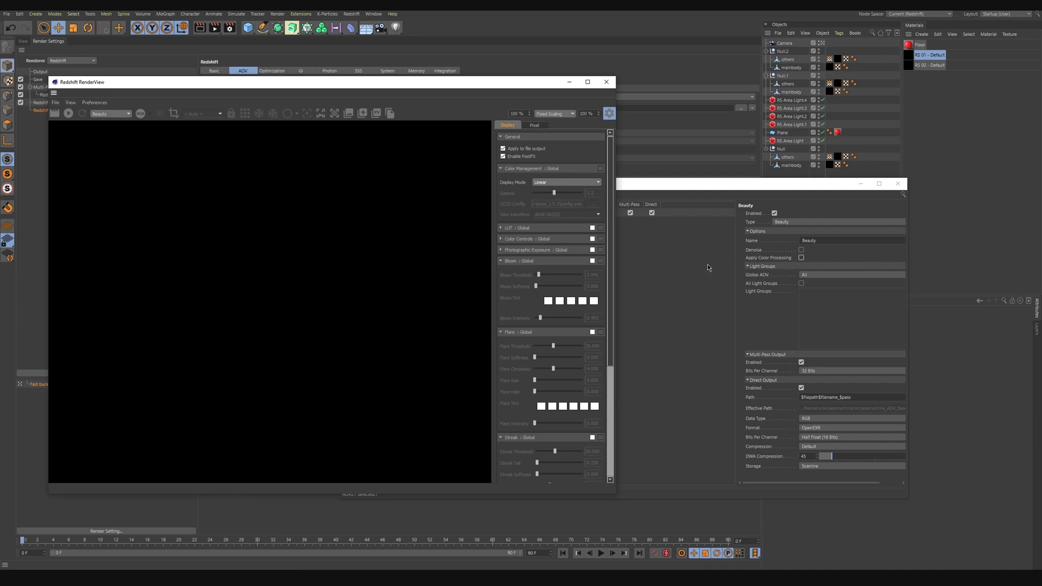
Enable Bloom and Flare in RenderView and return to the Beauty AOV in the AOV Manager
{"action": "left_click", "coordinate": [593, 262]}
{"action": "left_click", "coordinate": [593, 332]}
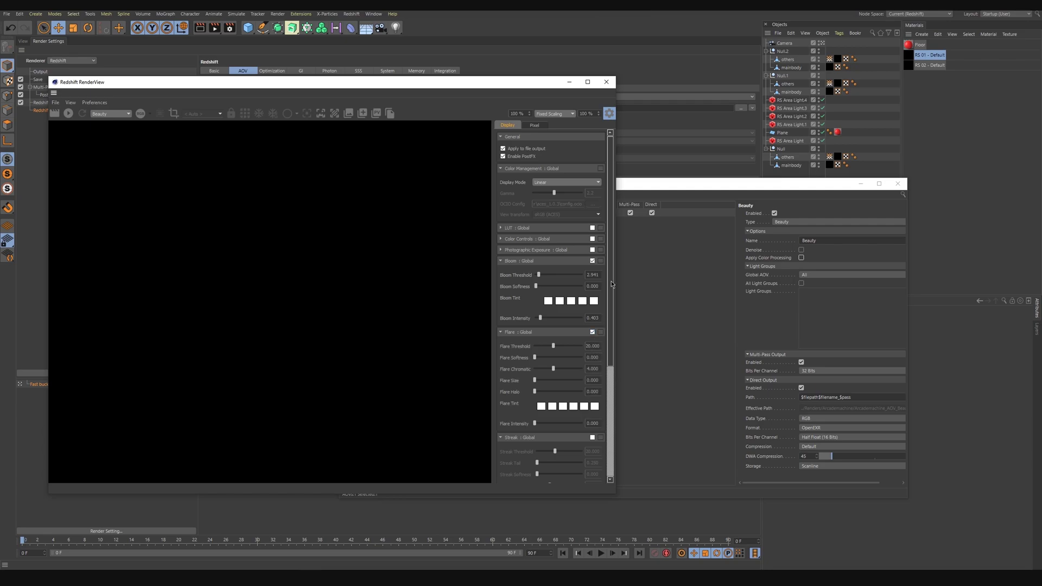
{"action": "left_click", "coordinate": [658, 275]}
{"action": "left_click", "coordinate": [515, 216]}
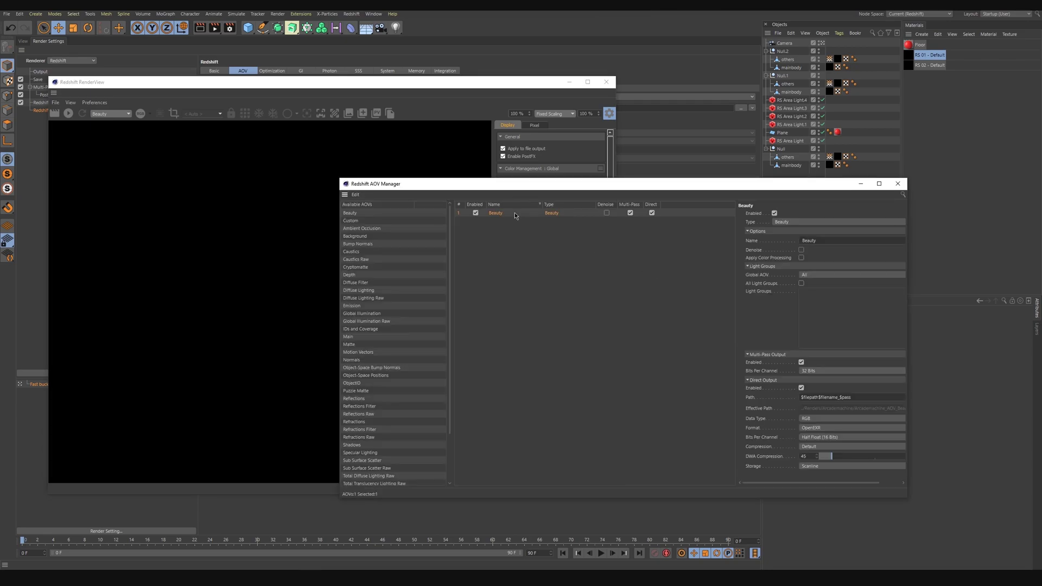
Set RenderView's color management display mode to OCIO
{"action": "left_click", "coordinate": [496, 134]}
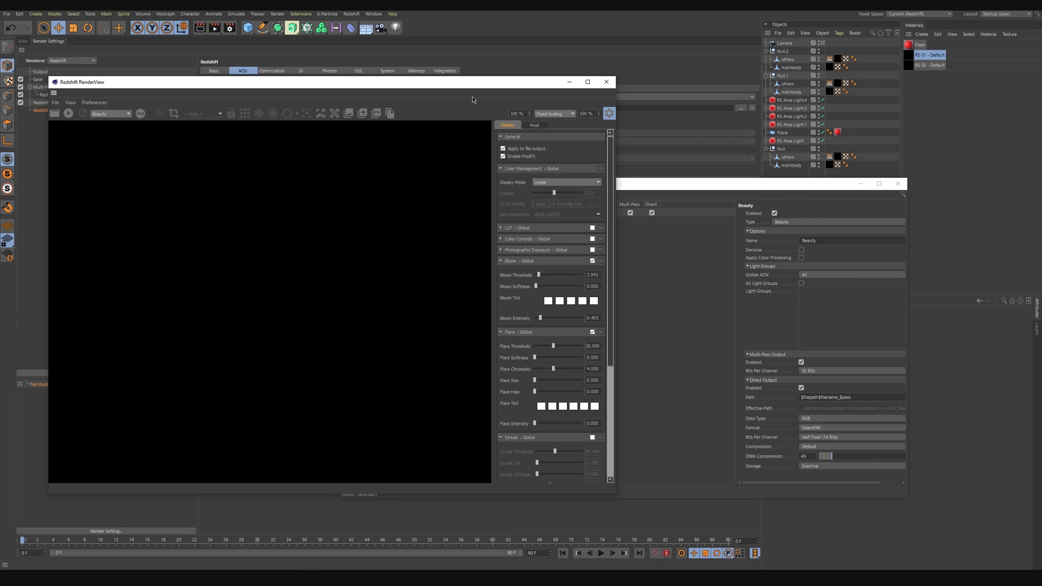
{"action": "left_click", "coordinate": [558, 185]}
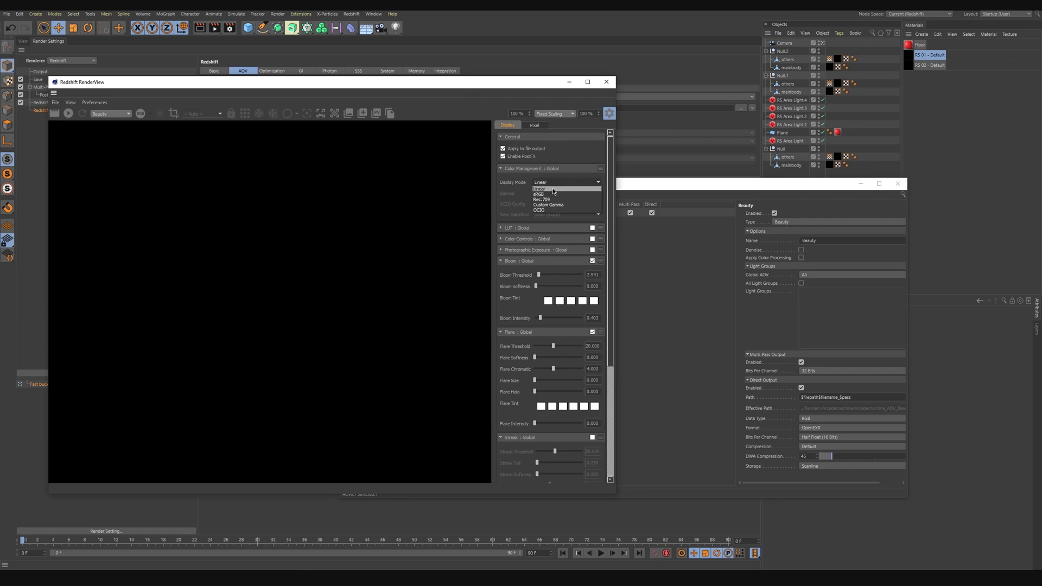
{"action": "left_click", "coordinate": [554, 192]}
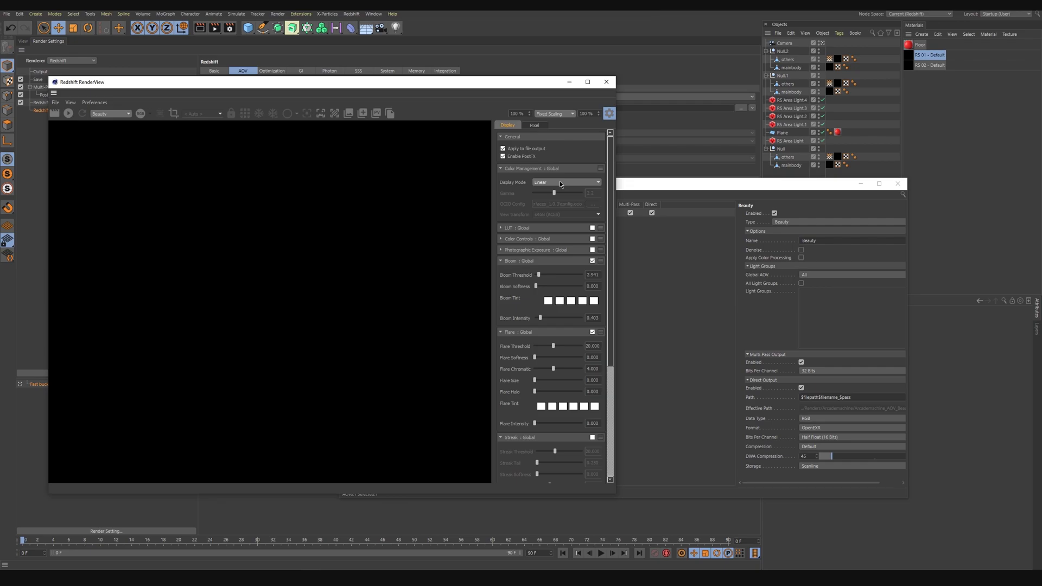
{"action": "left_click", "coordinate": [597, 182]}
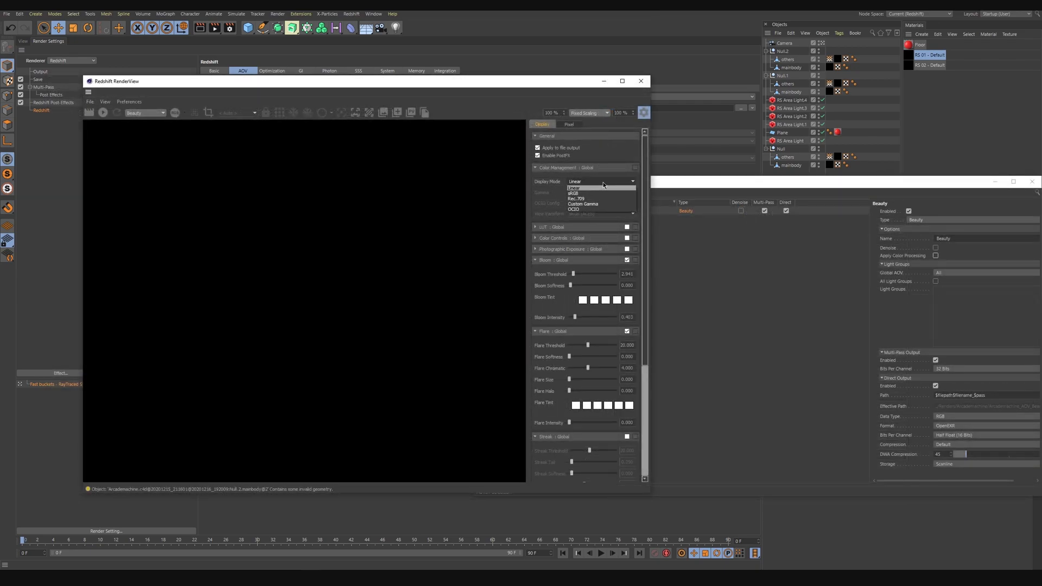
{"action": "left_click", "coordinate": [596, 209]}
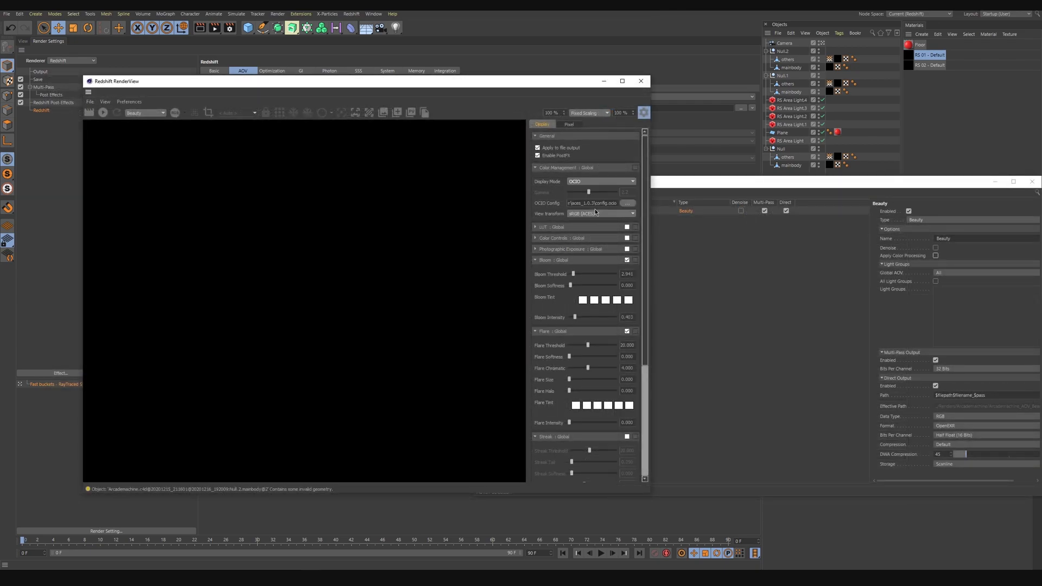
Render the scene to the Picture Viewer, overwriting the existing Arcademachine0000.exr output file
{"action": "left_click", "coordinate": [712, 214]}
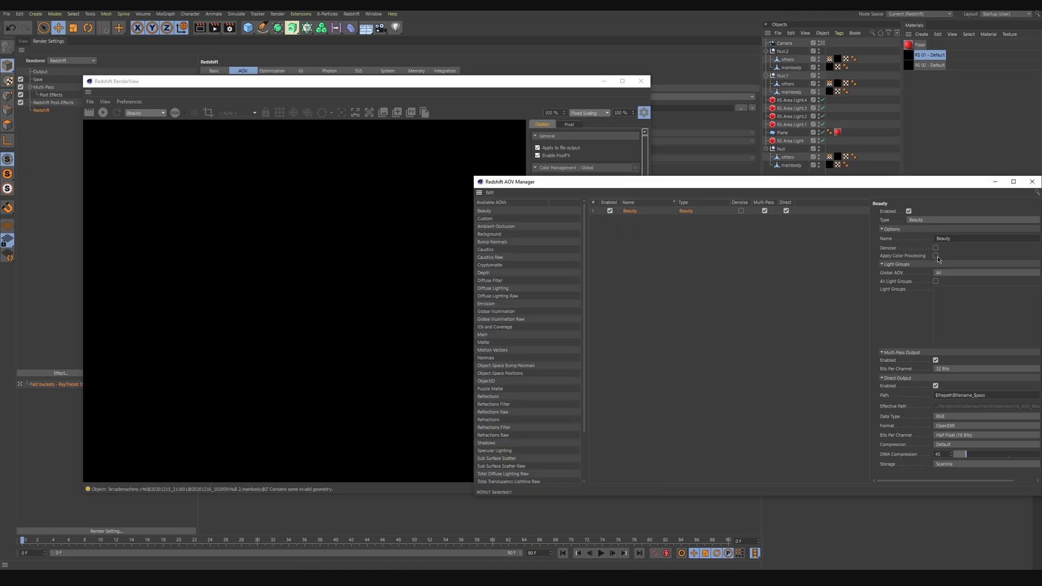
{"action": "left_click", "coordinate": [703, 508]}
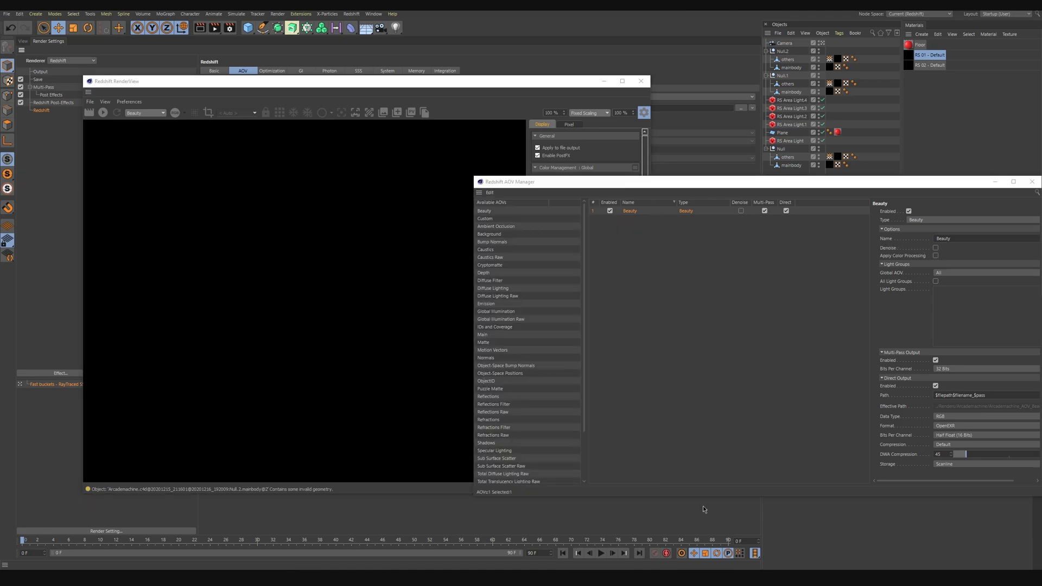
{"action": "key", "text": "shift+r"}
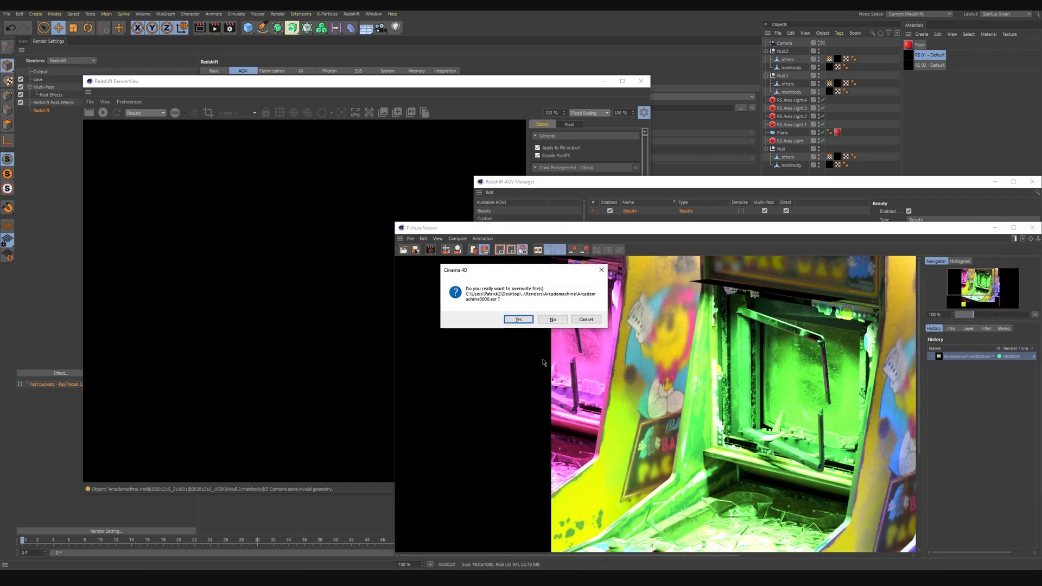
{"action": "left_click", "coordinate": [519, 320]}
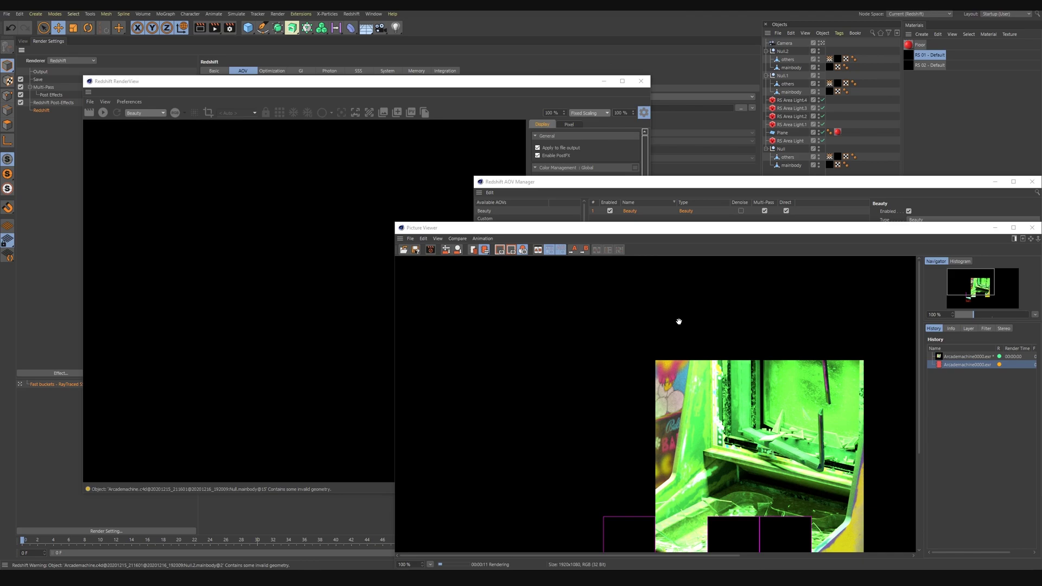
Switch to the browser and view the fnord software blog page on the OpenColorIO plug-in for After Effects
{"action": "key", "text": "alt+Tab"}
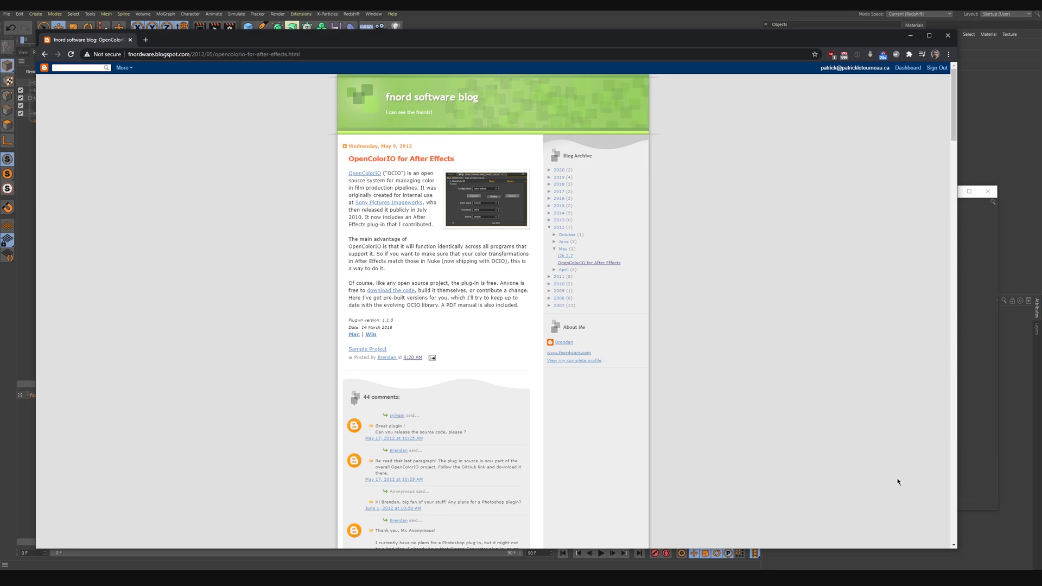
{"action": "double_click", "coordinate": [151, 54]}
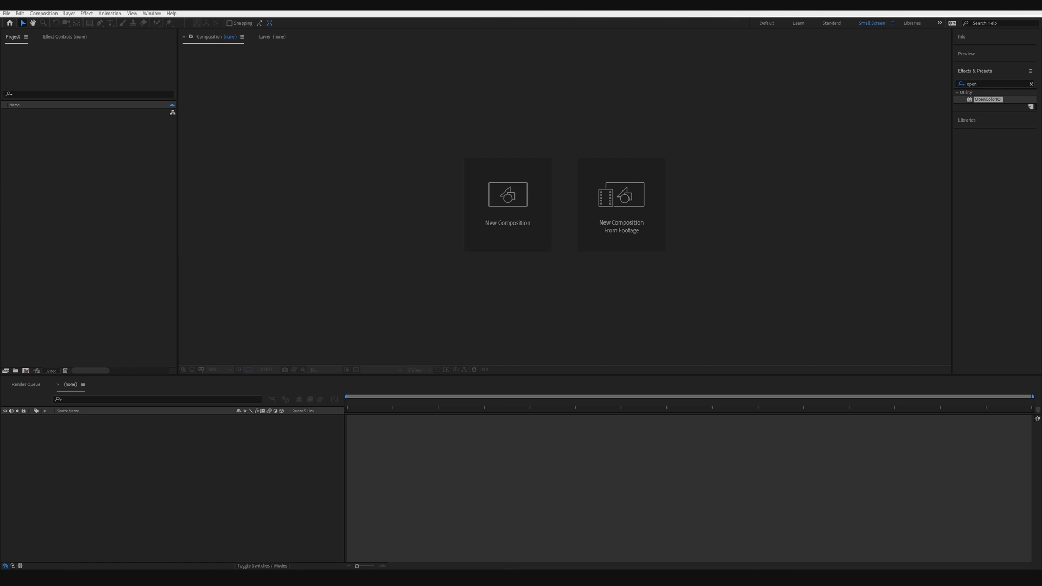
Import Arcademachine0000.exr and Arcademachine_AOV_Beauty0000.exr from the Everything file search into the After Effects project
{"action": "key", "text": "alt+Tab"}
{"action": "left_click", "coordinate": [426, 309]}
{"action": "left_click", "coordinate": [420, 302], "text": "shift"}
{"action": "left_click_drag", "start_coordinate": [418, 309], "coordinate": [66, 289]}
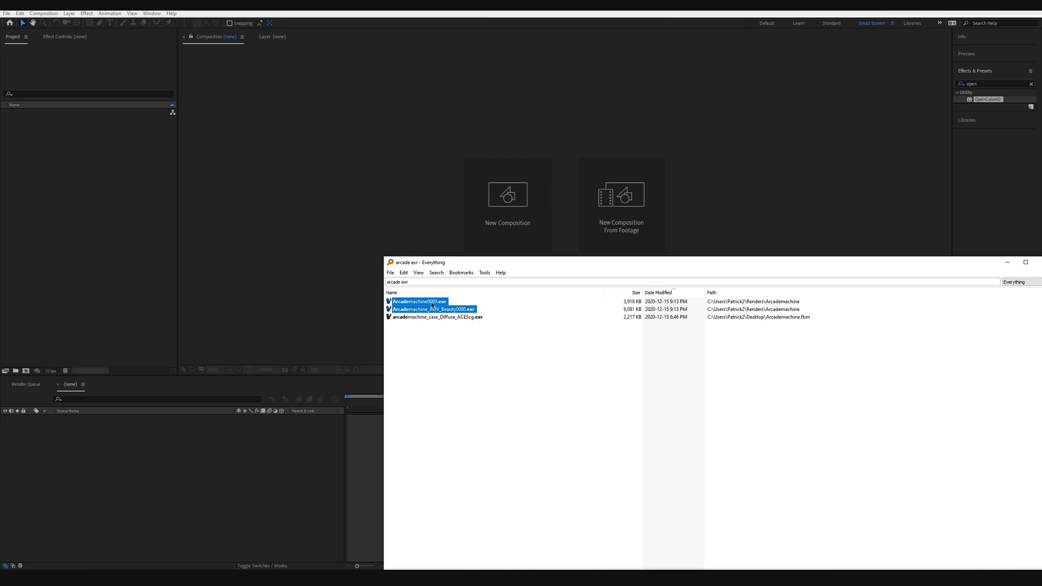
{"action": "left_click_drag", "start_coordinate": [433, 306], "coordinate": [258, 480]}
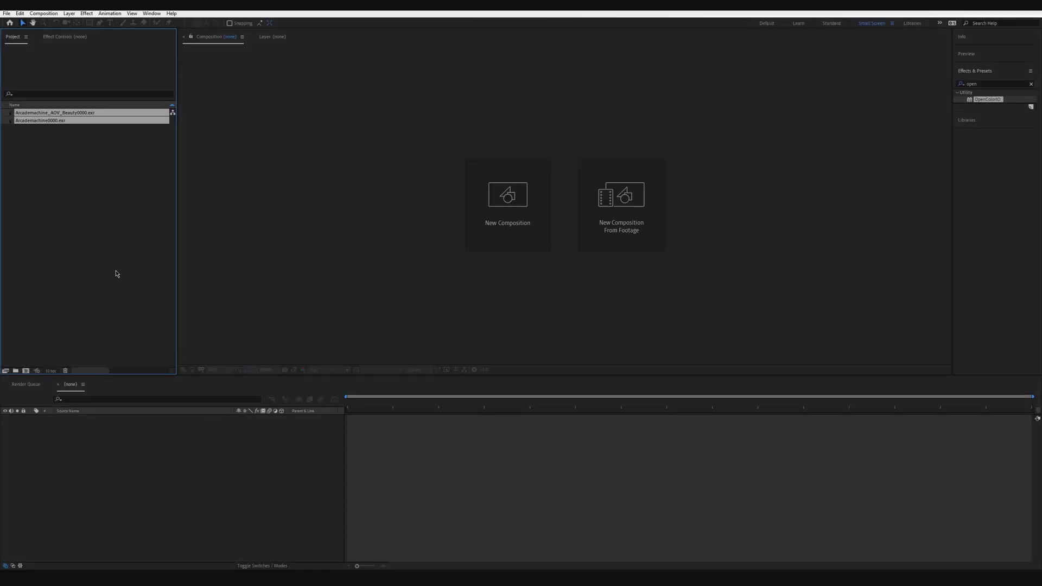
Create a new composition from the Arcademachine0000.exr footage
{"action": "left_click", "coordinate": [99, 201]}
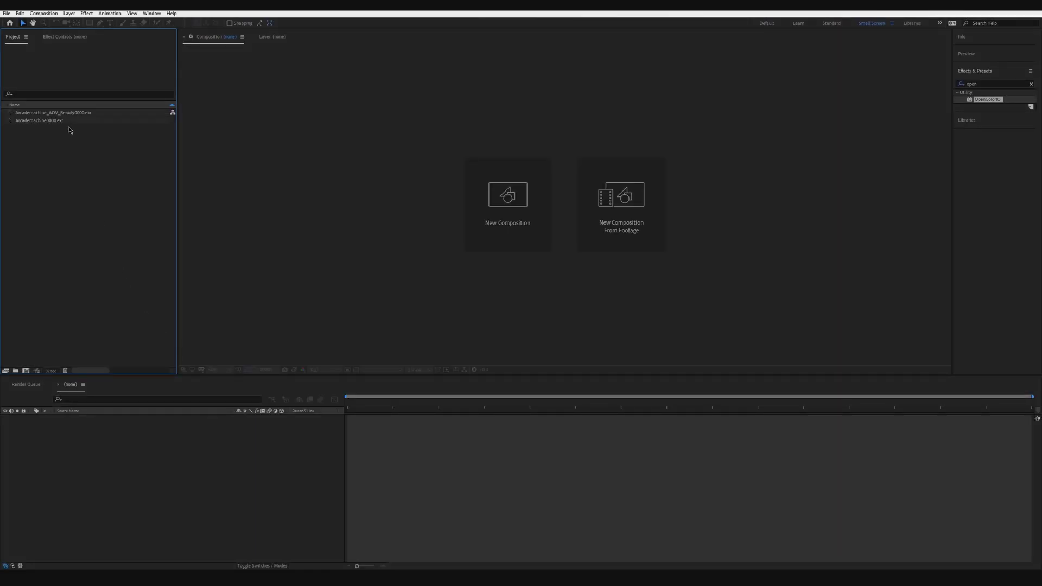
{"action": "left_click_drag", "start_coordinate": [57, 124], "coordinate": [127, 465]}
{"action": "left_click", "coordinate": [79, 206]}
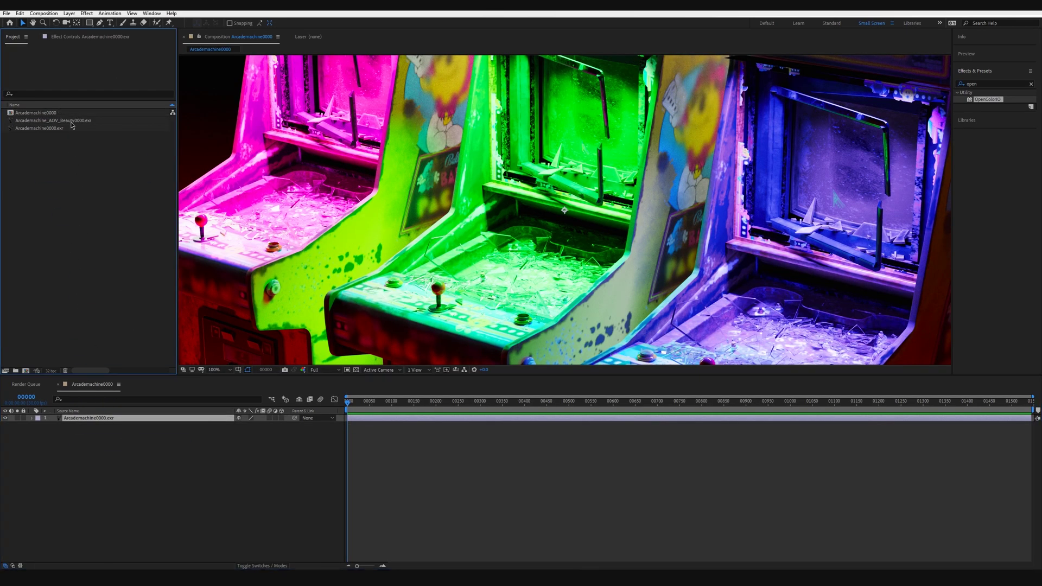
Add Arcademachine_AOV_Beauty0000.exr to the composition as a layer above Arcademachine0000.exr
{"action": "left_click_drag", "start_coordinate": [431, 257], "coordinate": [459, 241]}
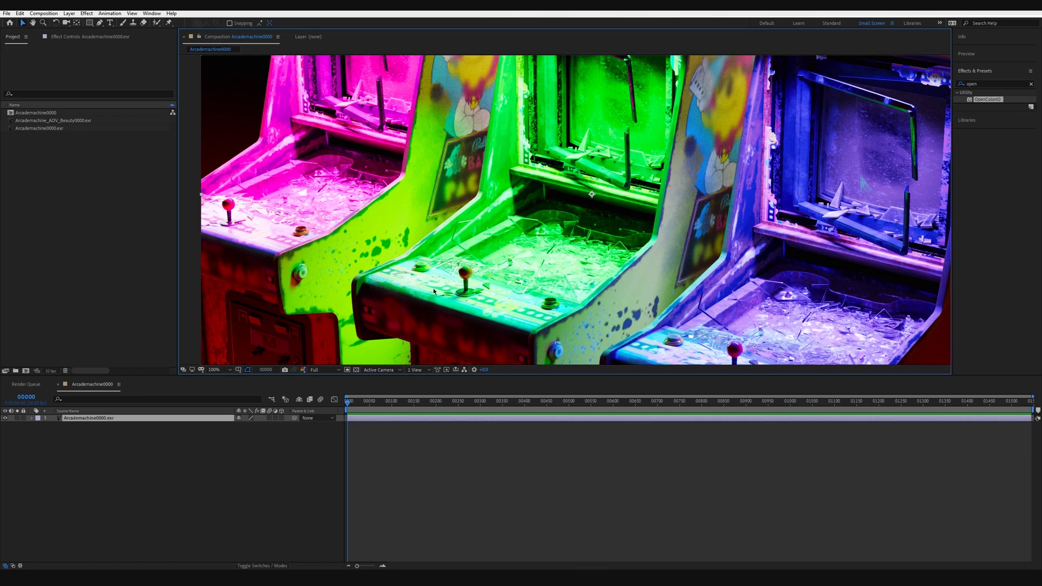
{"action": "left_click_drag", "start_coordinate": [70, 120], "coordinate": [95, 419]}
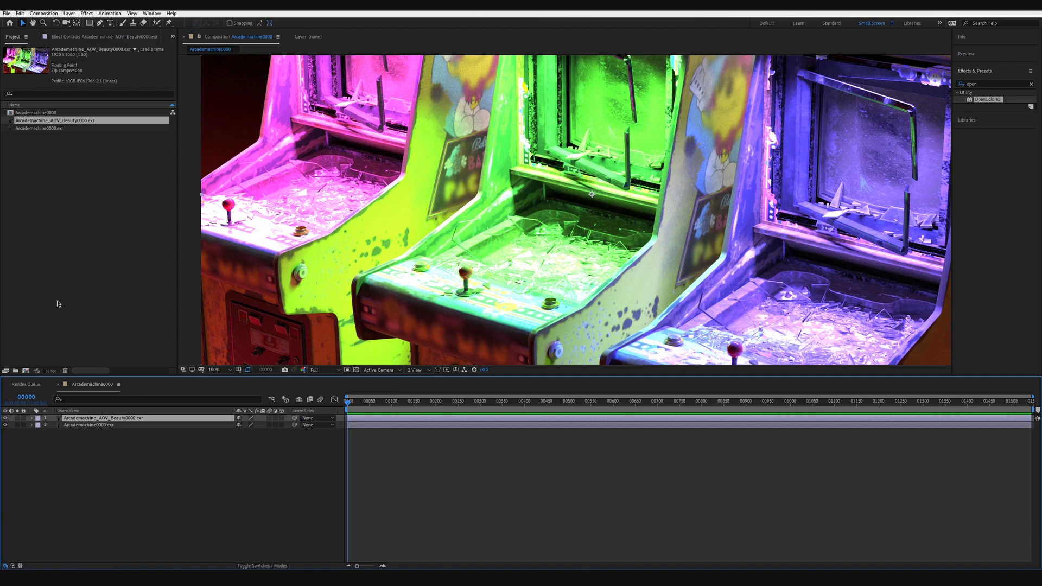
Configure the project's color settings with 32 bits per channel (float) depth and the sRGB IEC61966-2.1 working space
{"action": "left_click", "coordinate": [54, 371]}
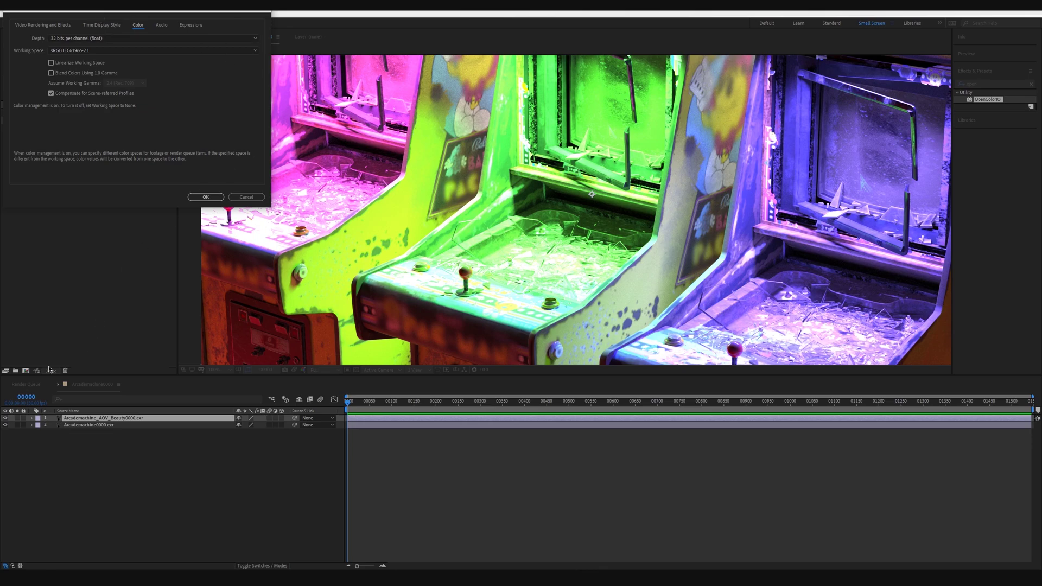
{"action": "left_click_drag", "start_coordinate": [91, 12], "coordinate": [395, 132]}
{"action": "left_click", "coordinate": [387, 158]}
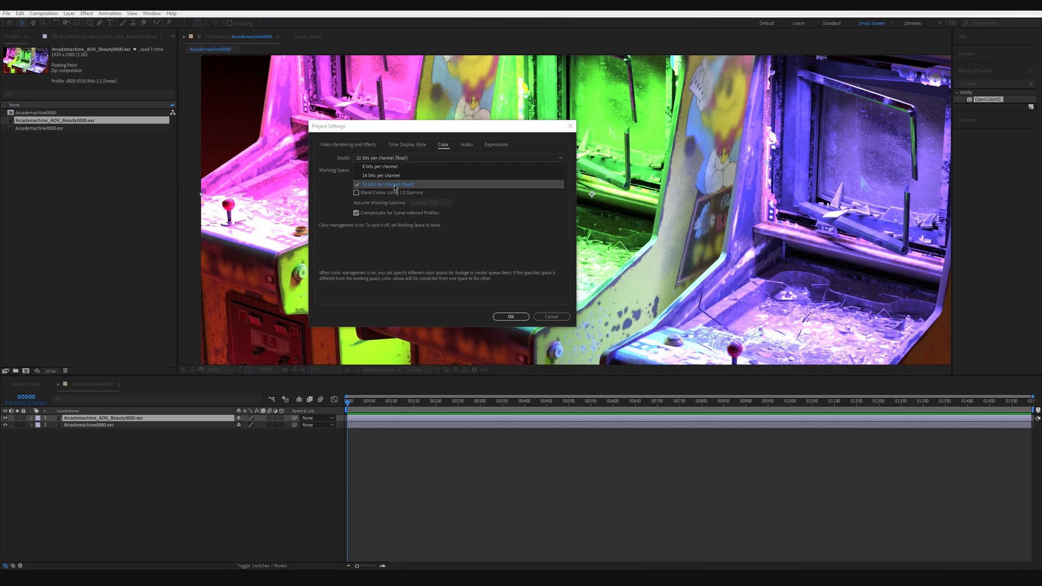
{"action": "left_click", "coordinate": [395, 186]}
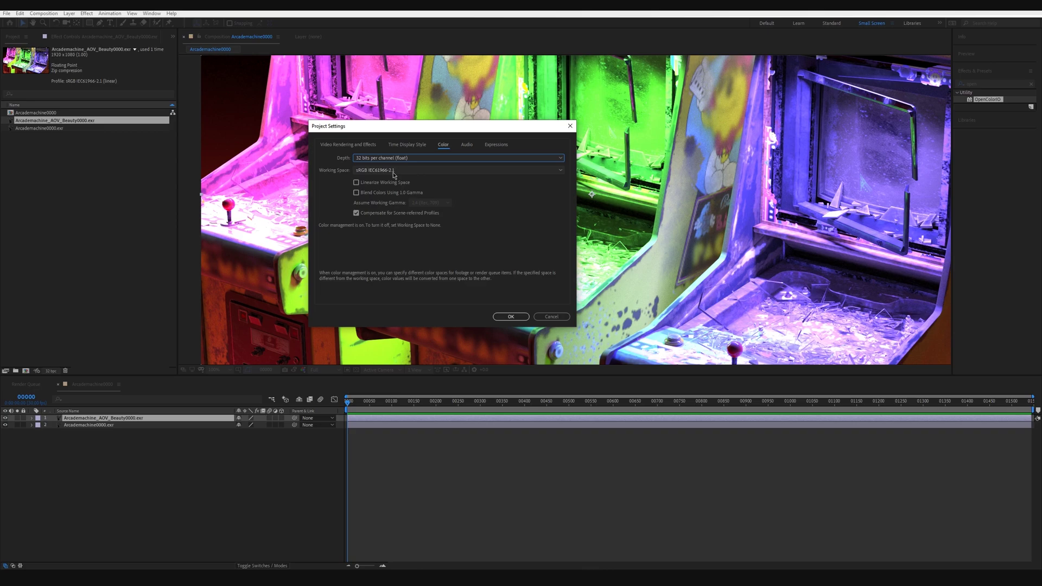
{"action": "left_click", "coordinate": [373, 173]}
{"action": "left_click", "coordinate": [373, 172]}
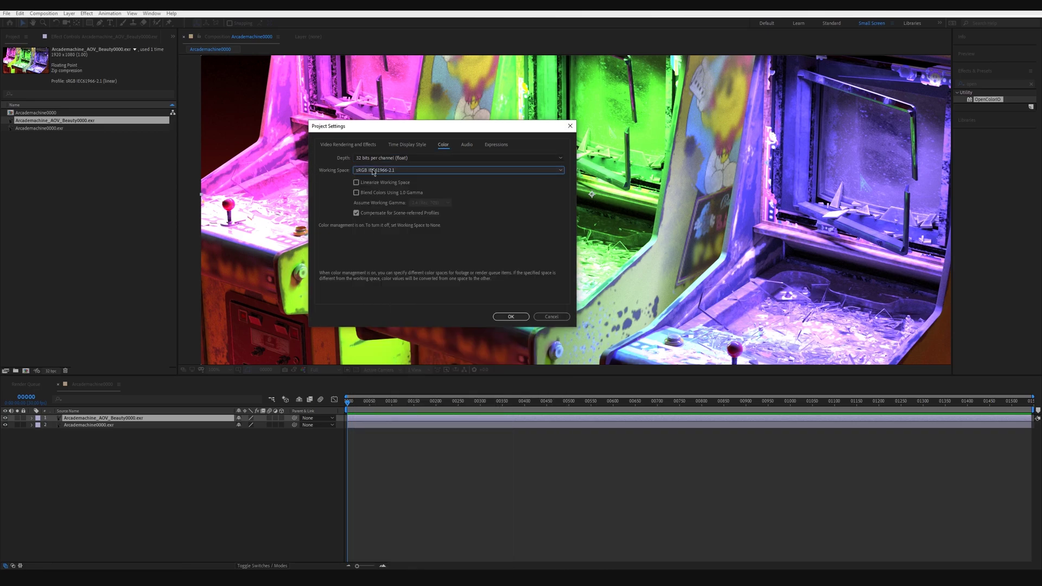
{"action": "left_click", "coordinate": [429, 171]}
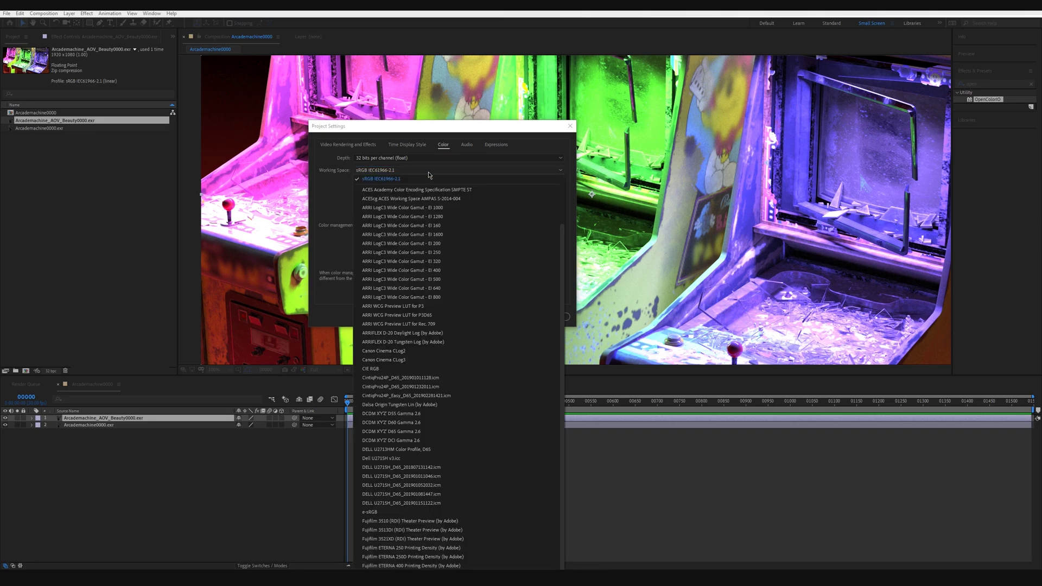
{"action": "left_click", "coordinate": [429, 173]}
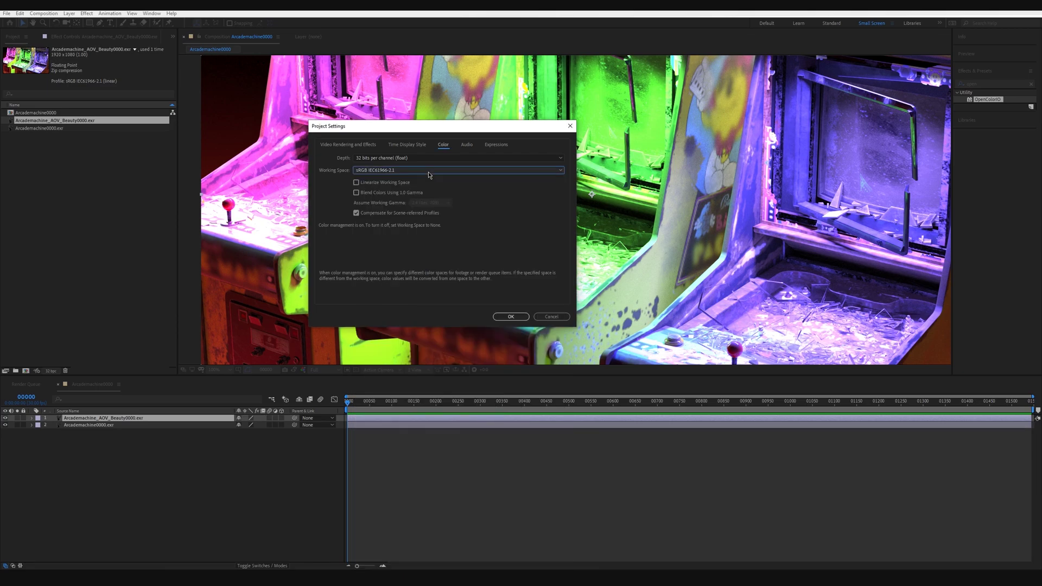
{"action": "left_click", "coordinate": [509, 317]}
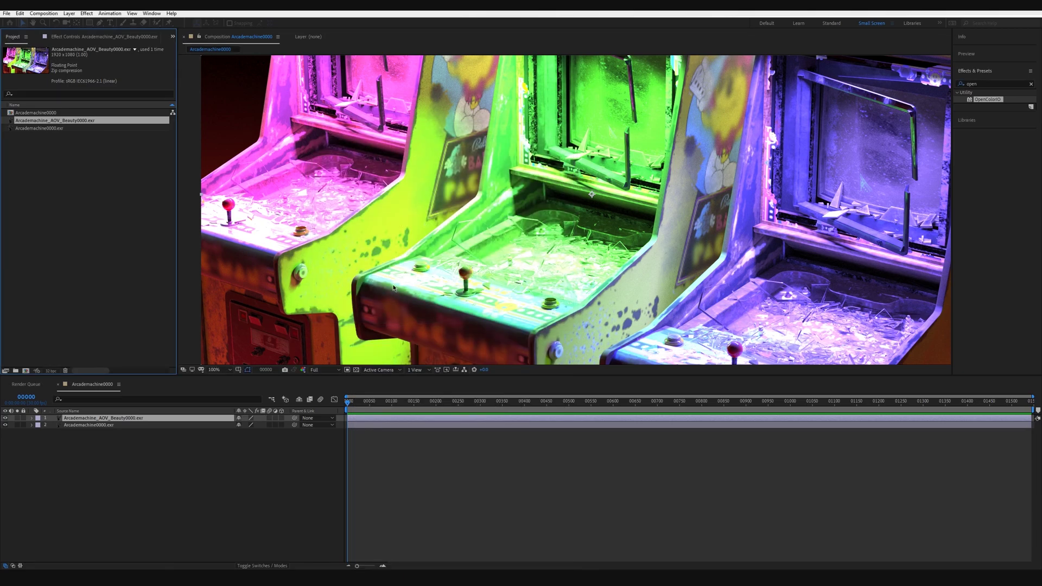
Interpret the Arcademachine_AOV_Beauty0000.exr footage with Preserve RGB enabled to disable its color management conversions
{"action": "right_click", "coordinate": [91, 125]}
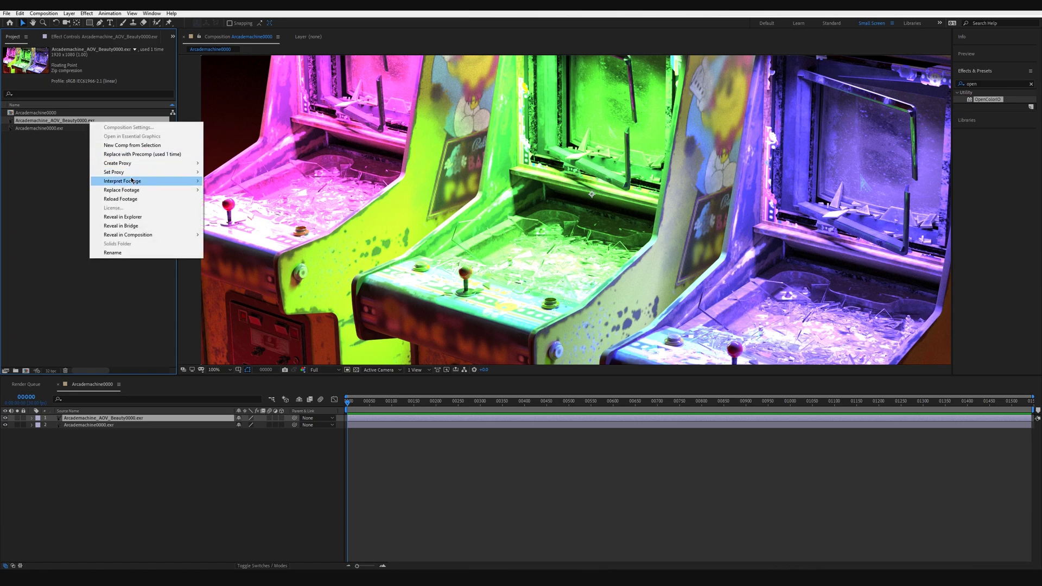
{"action": "mouse_move", "coordinate": [131, 180]}
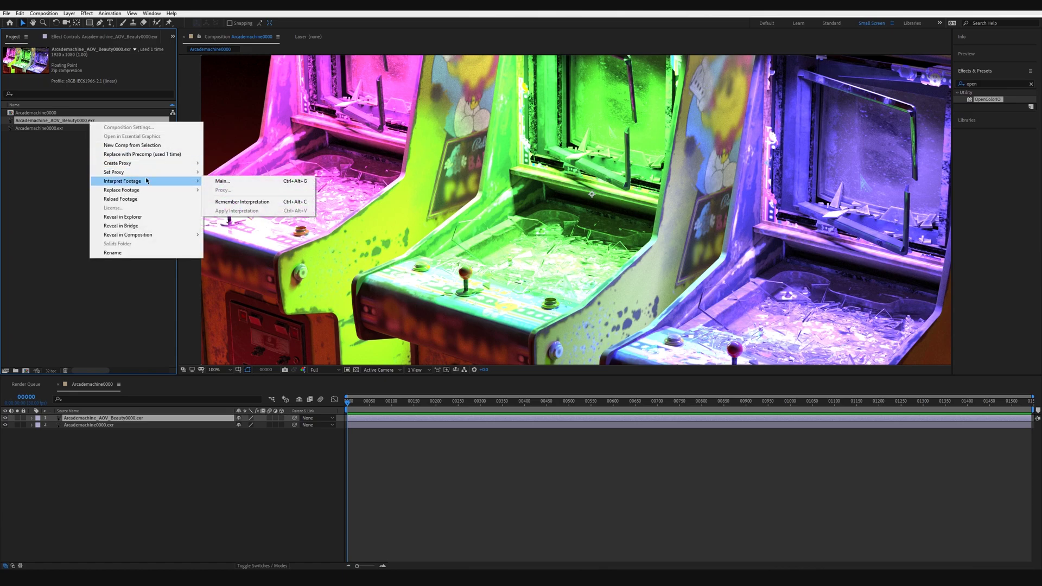
{"action": "left_click", "coordinate": [250, 183]}
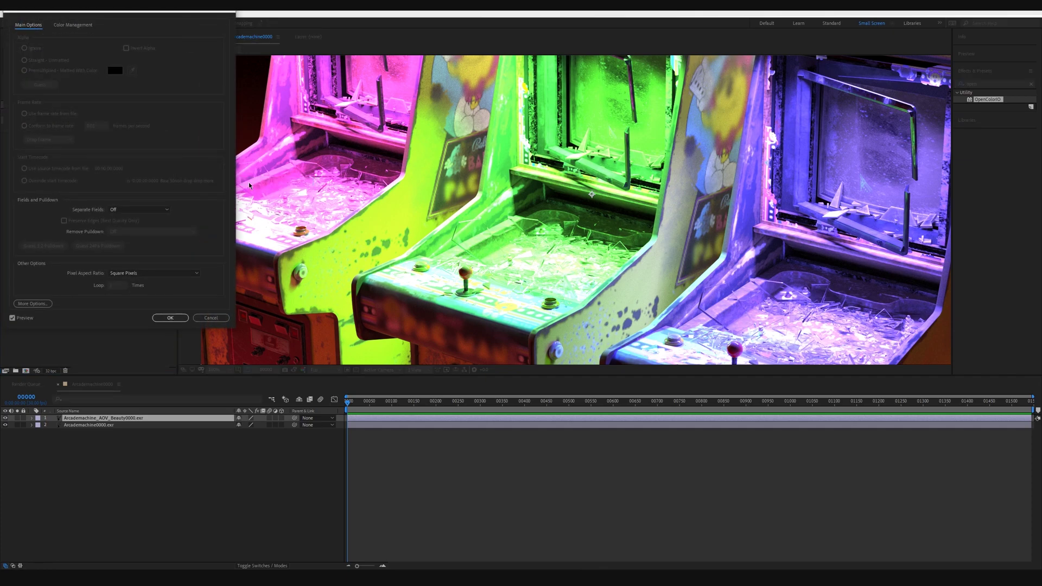
{"action": "left_click", "coordinate": [74, 25]}
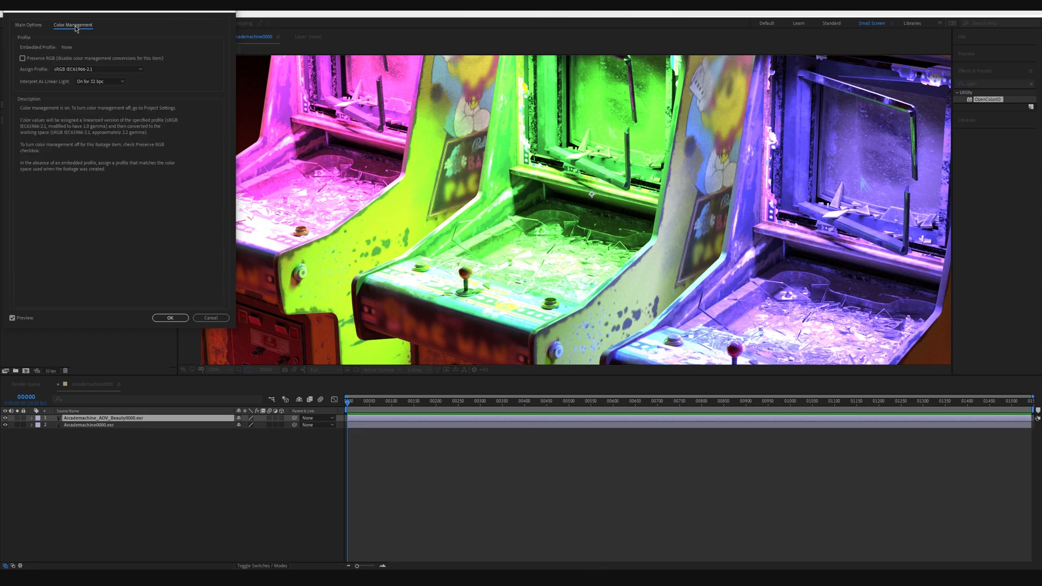
{"action": "left_click", "coordinate": [44, 59]}
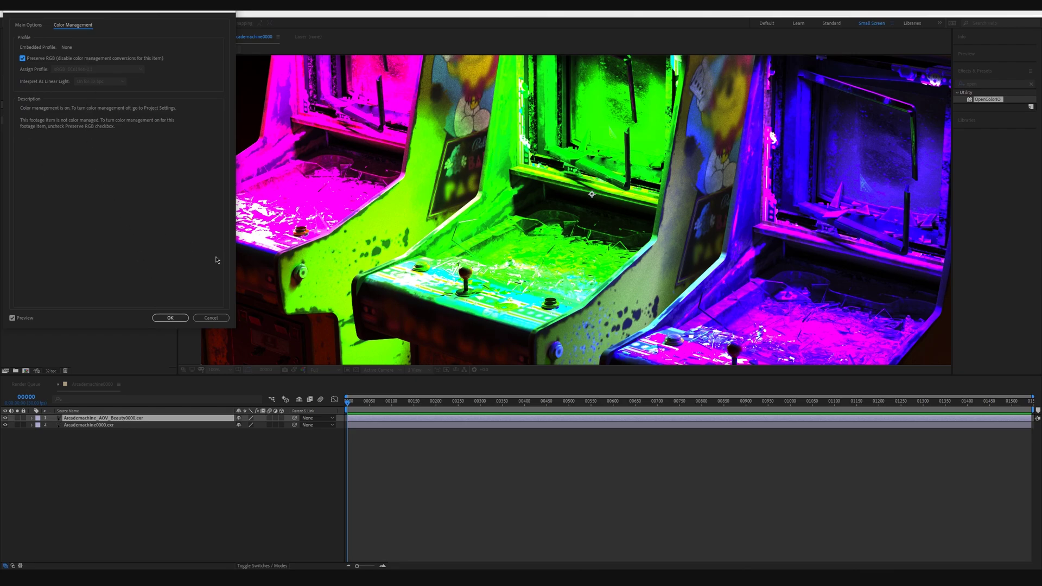
{"action": "left_click", "coordinate": [170, 318]}
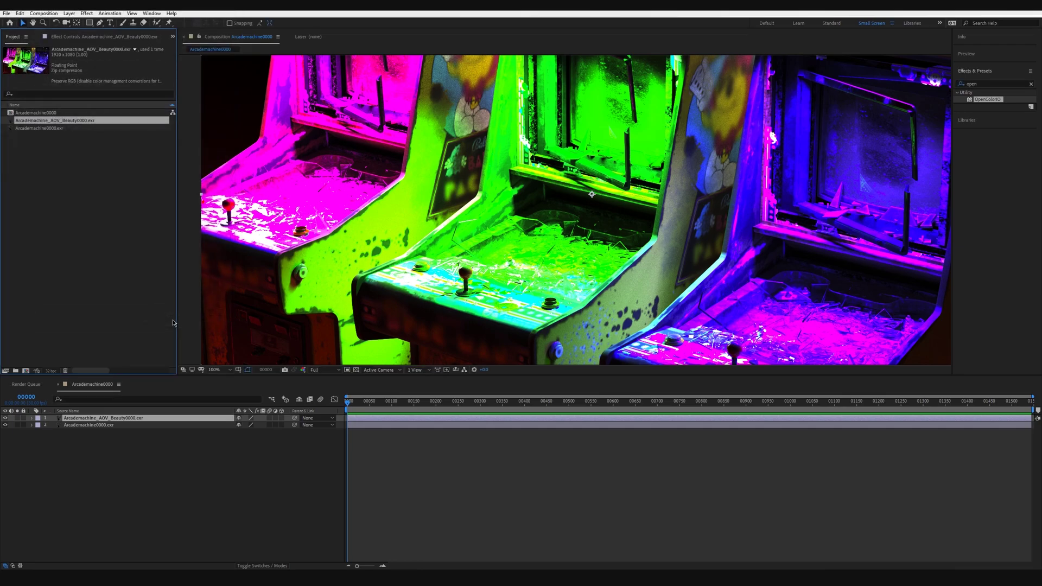
Add an adjustment layer above the Beauty AOV layer and apply the OpenColorIO effect to it
{"action": "left_click", "coordinate": [69, 14]}
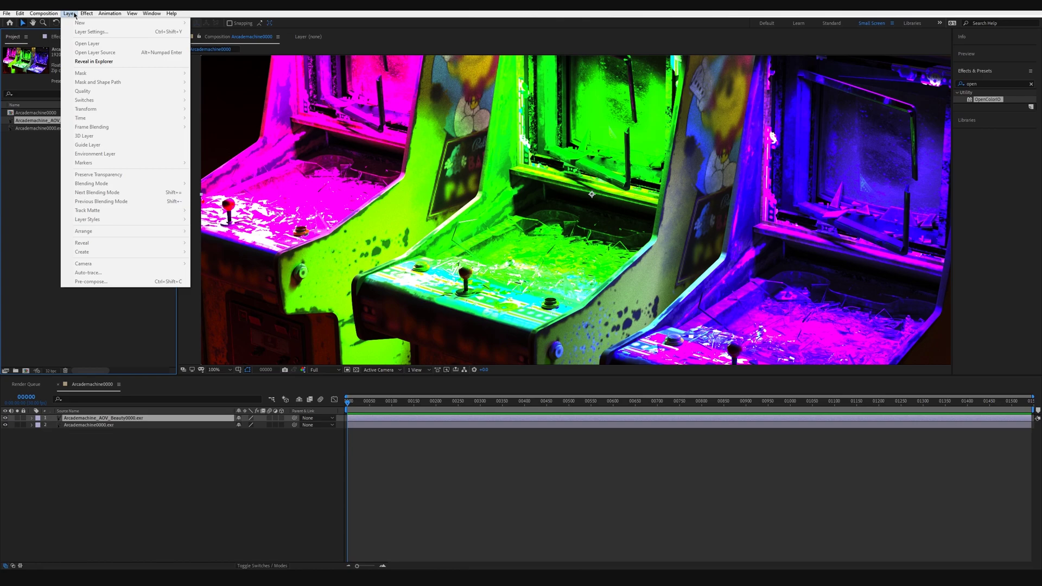
{"action": "left_click", "coordinate": [75, 15]}
{"action": "left_click", "coordinate": [71, 23]}
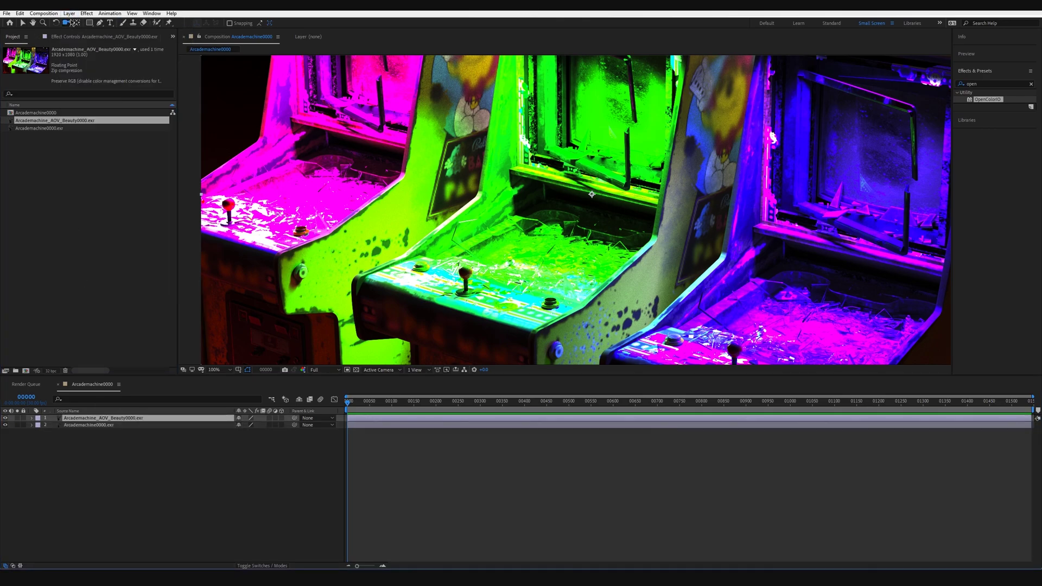
{"action": "left_click", "coordinate": [69, 14]}
{"action": "mouse_move", "coordinate": [81, 21]}
{"action": "left_click", "coordinate": [222, 66]}
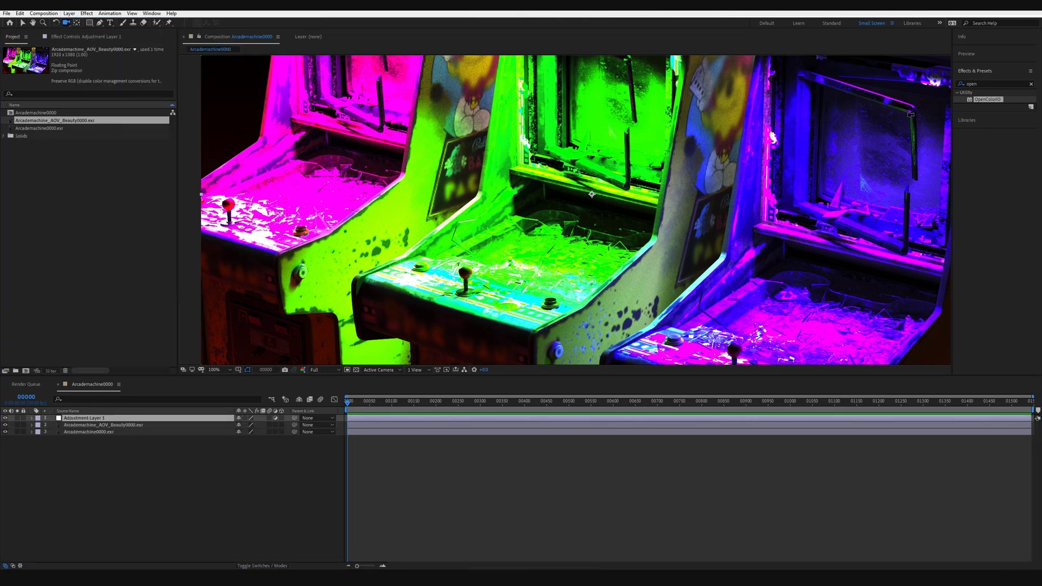
{"action": "left_click", "coordinate": [995, 92]}
{"action": "left_click_drag", "start_coordinate": [994, 102], "coordinate": [85, 422]}
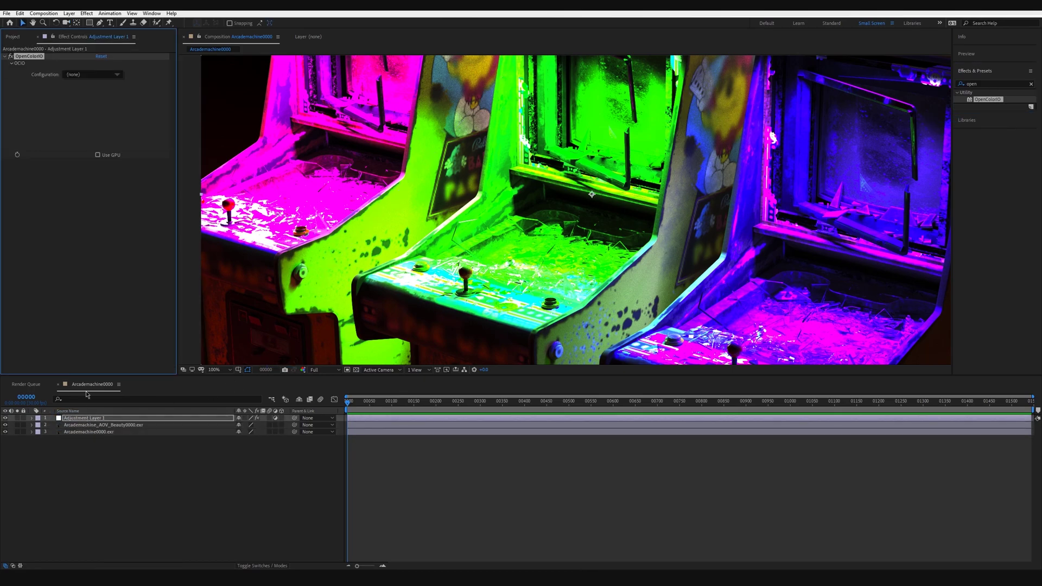
Load config.ocio from the OpenColorIO-master aces_1.0.3 folder as the effect's custom configuration
{"action": "left_click", "coordinate": [87, 76]}
{"action": "left_click", "coordinate": [107, 104]}
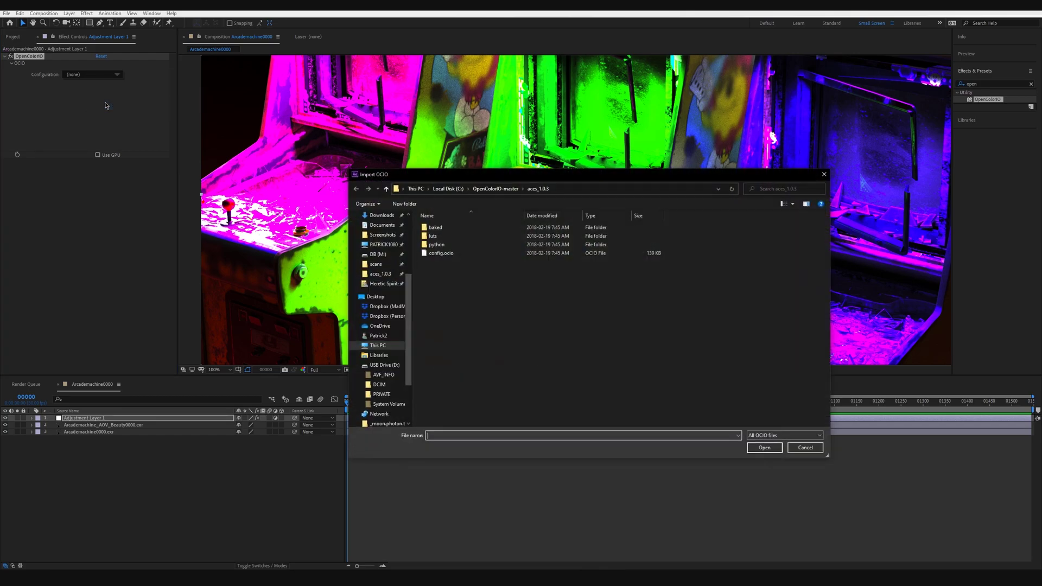
{"action": "left_click", "coordinate": [598, 196]}
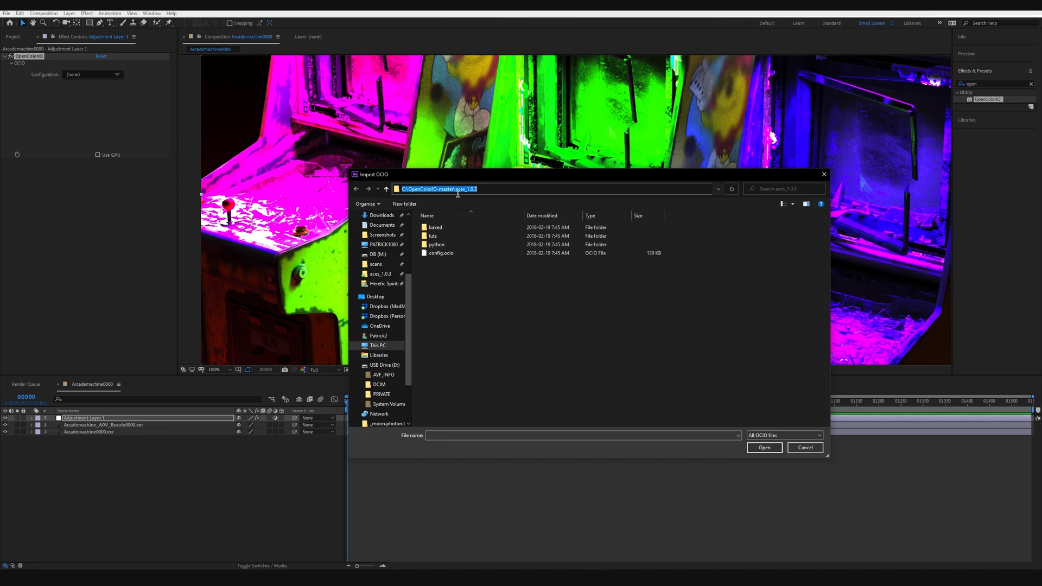
{"action": "double_click", "coordinate": [441, 253]}
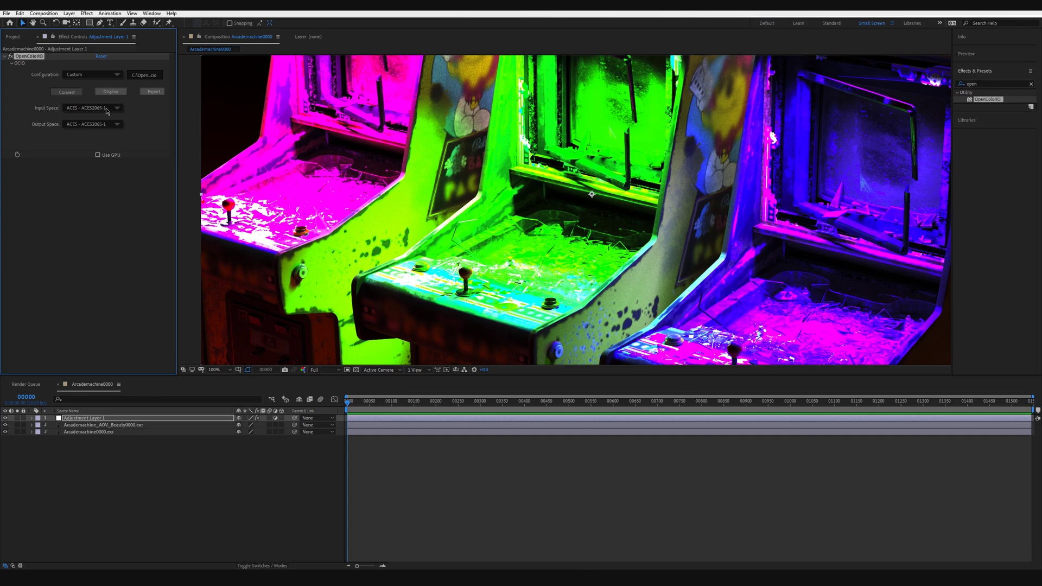
Set the OpenColorIO input space to ACES - ACEScg and the output space to Output - sRGB
{"action": "left_click", "coordinate": [107, 111]}
{"action": "mouse_move", "coordinate": [135, 125]}
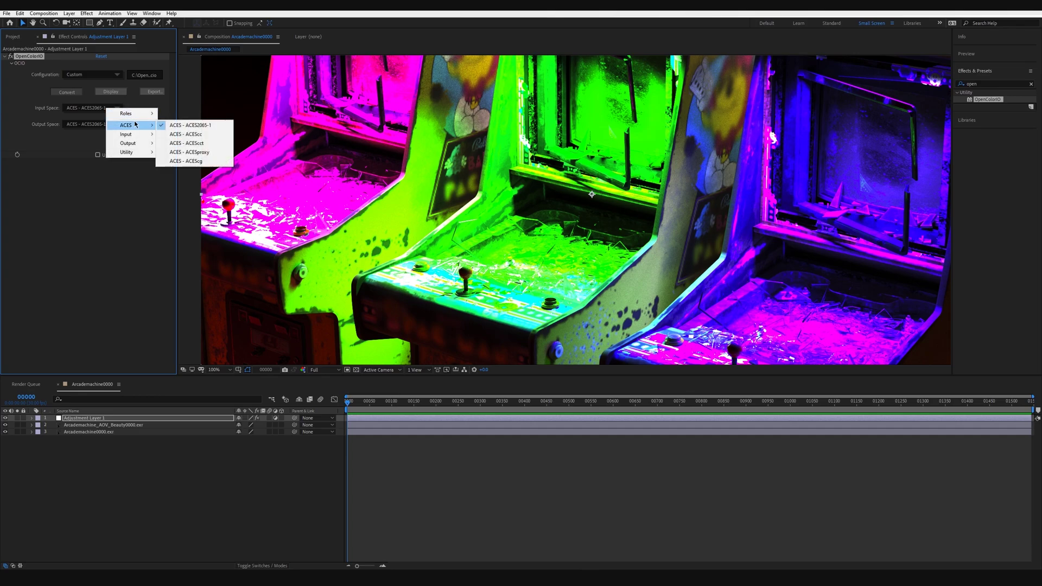
{"action": "left_click", "coordinate": [193, 161]}
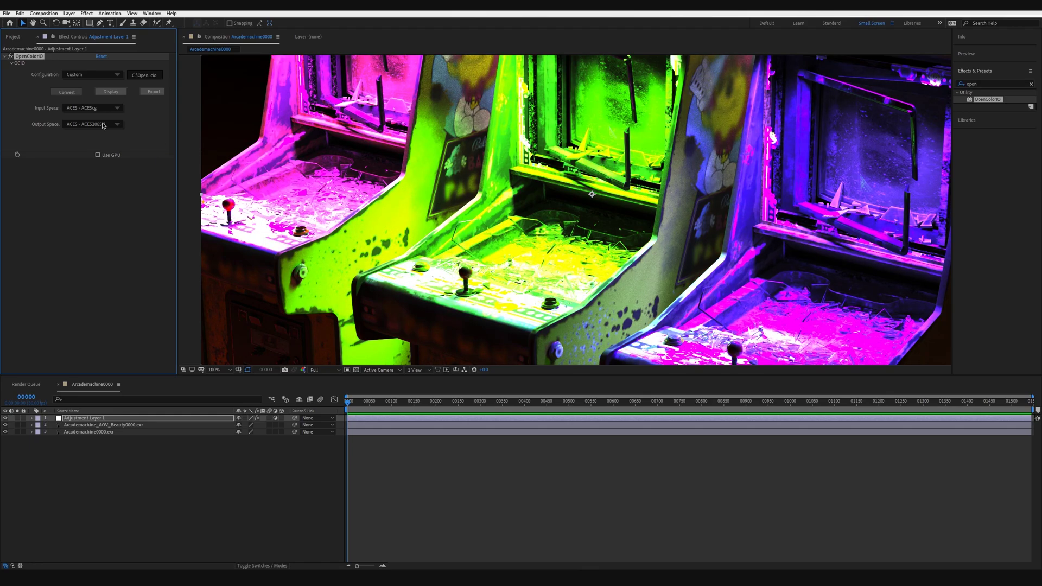
{"action": "left_click", "coordinate": [104, 126]}
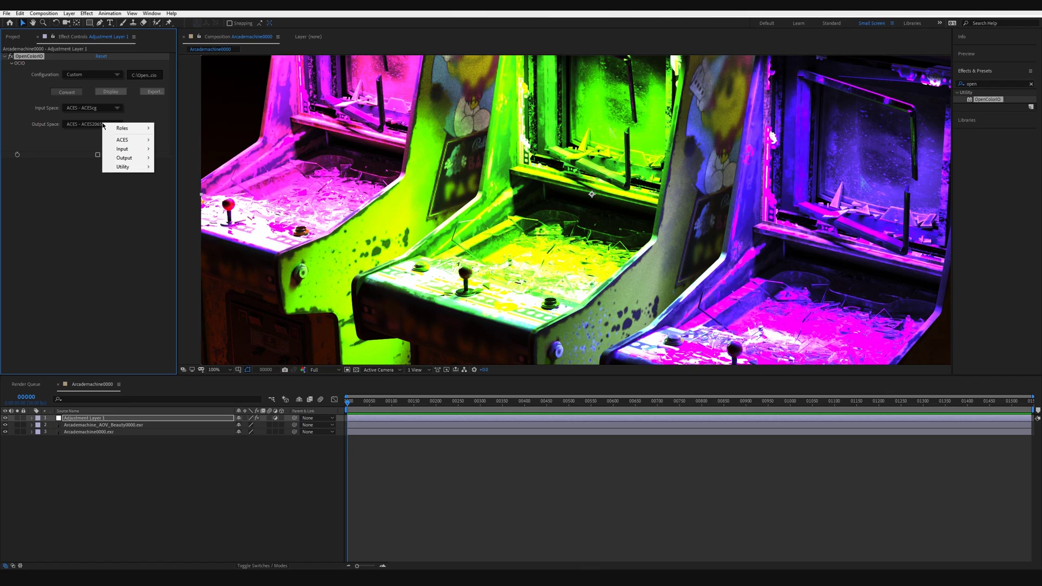
{"action": "mouse_move", "coordinate": [148, 161]}
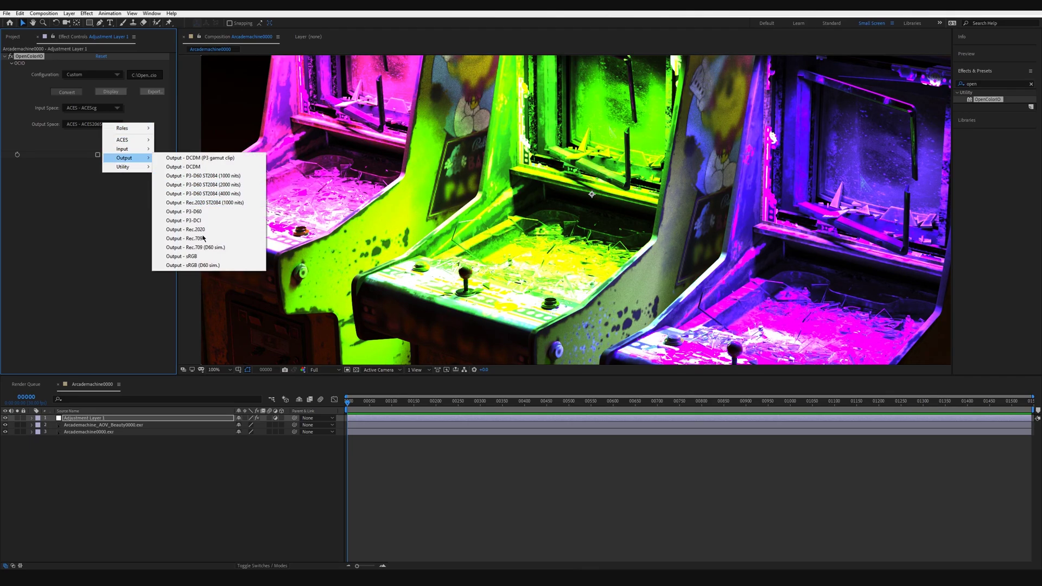
{"action": "left_click", "coordinate": [211, 257]}
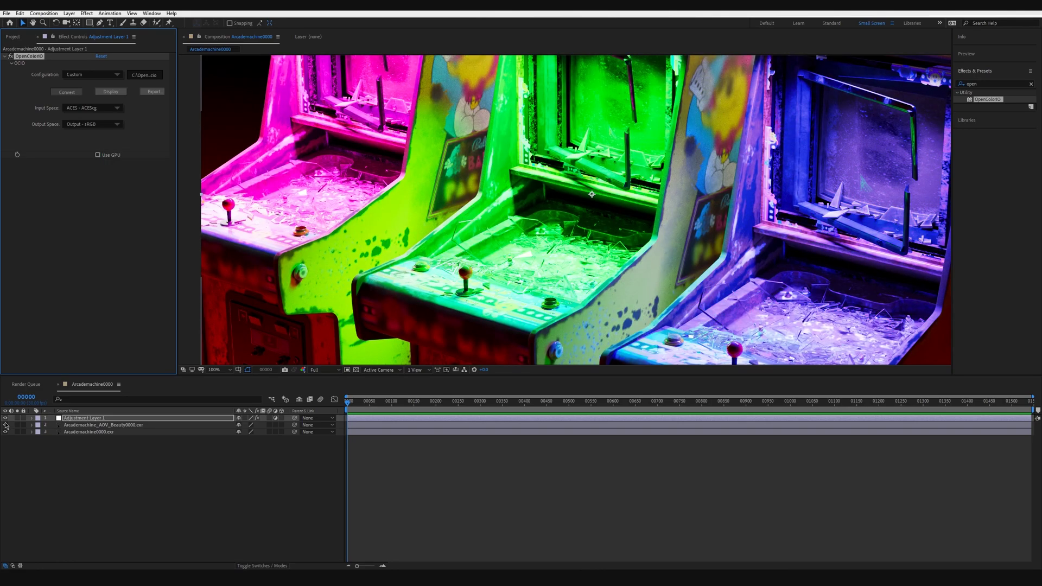
Toggle the visibility of the adjustment and Beauty AOV layers to compare the result with Arcademachine0000.exr
{"action": "left_click_drag", "start_coordinate": [6, 426], "coordinate": [6, 432]}
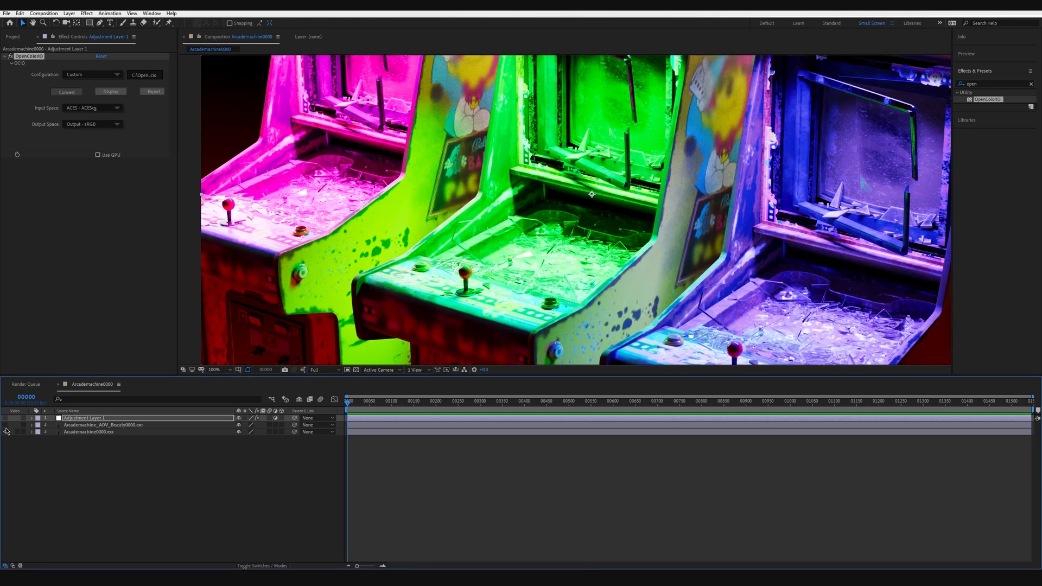
{"action": "left_click", "coordinate": [82, 433]}
{"action": "left_click_drag", "start_coordinate": [6, 425], "coordinate": [7, 419]}
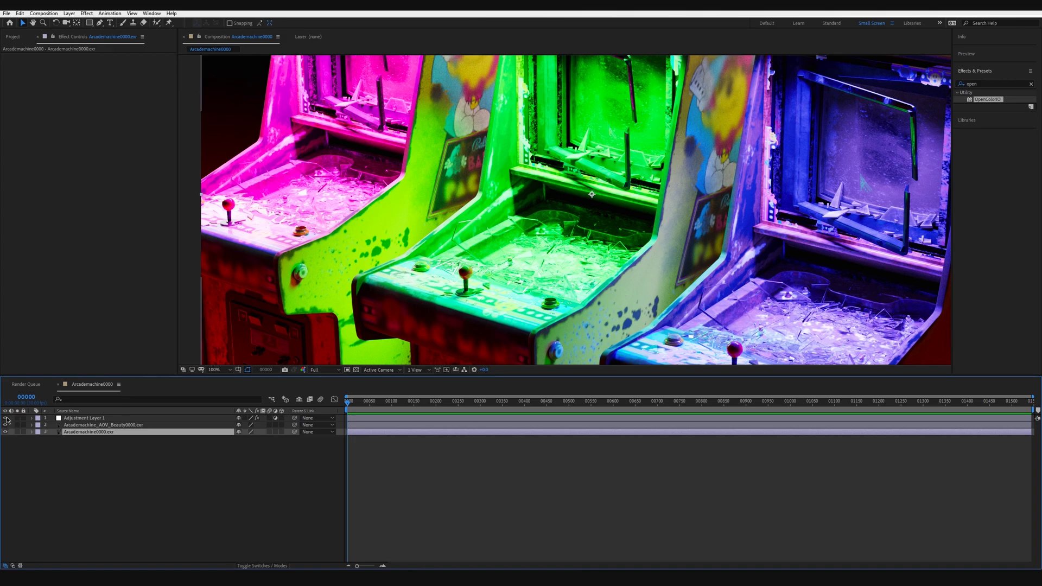
Add a second adjustment layer directly above the Beauty AOV layer, beneath the OpenColorIO adjustment layer
{"action": "left_click", "coordinate": [139, 426]}
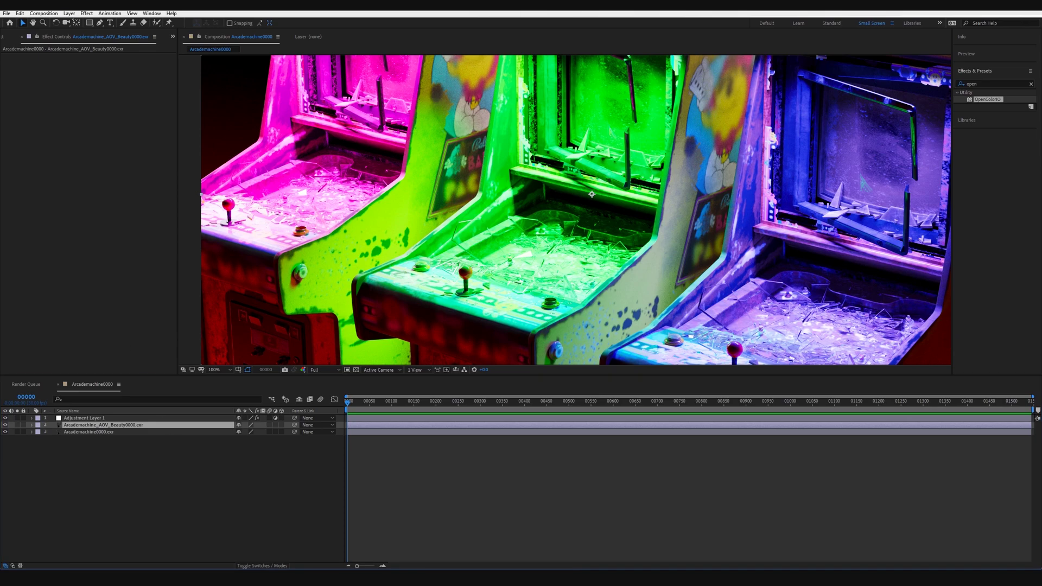
{"action": "left_click", "coordinate": [69, 14]}
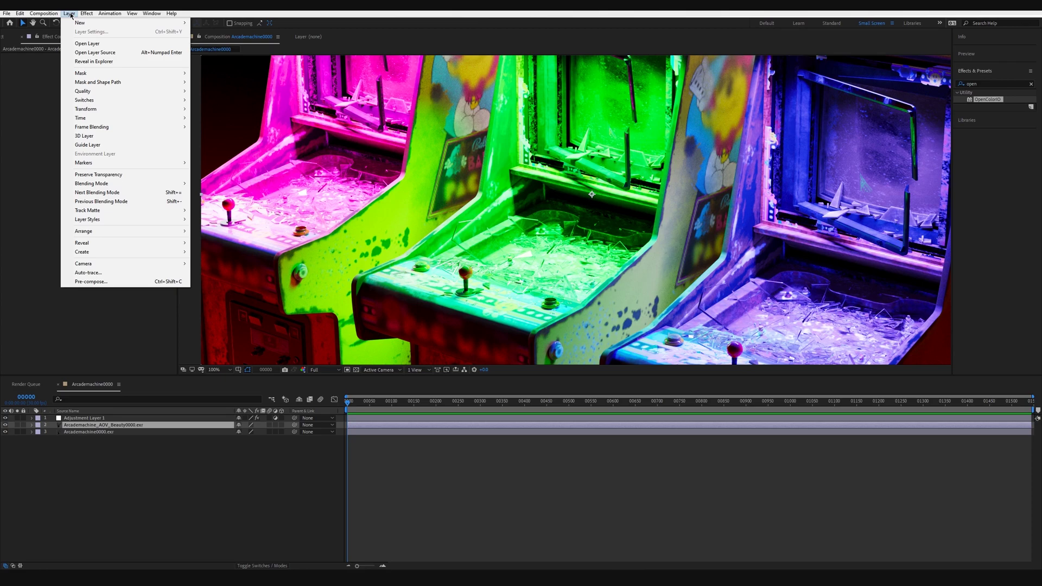
{"action": "mouse_move", "coordinate": [80, 22]}
{"action": "left_click", "coordinate": [217, 76]}
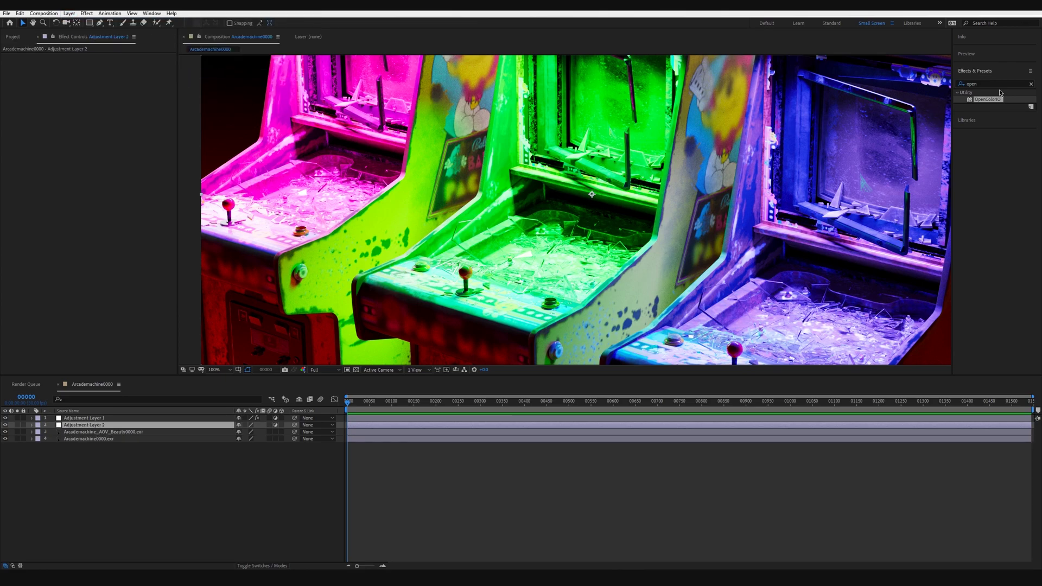
Find the Exposure color correction effect, apply it to the second adjustment layer and raise its master exposure
{"action": "left_click", "coordinate": [978, 84]}
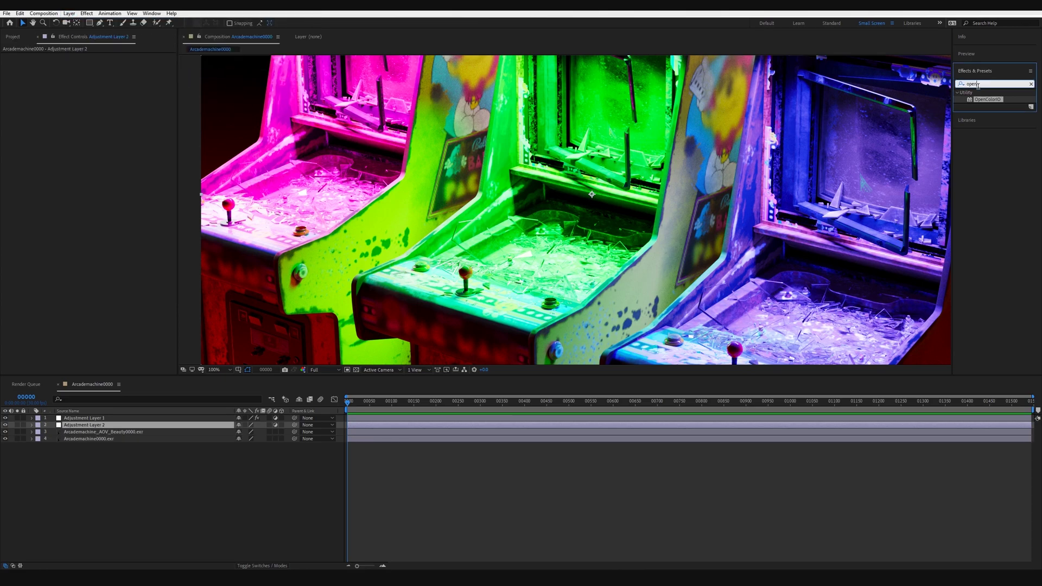
{"action": "key", "text": "BackSpace"}
{"action": "key", "text": "BackSpace"}
{"action": "key", "text": "BackSpace"}
{"action": "key", "text": "BackSpace"}
{"action": "type", "text": "expos"}
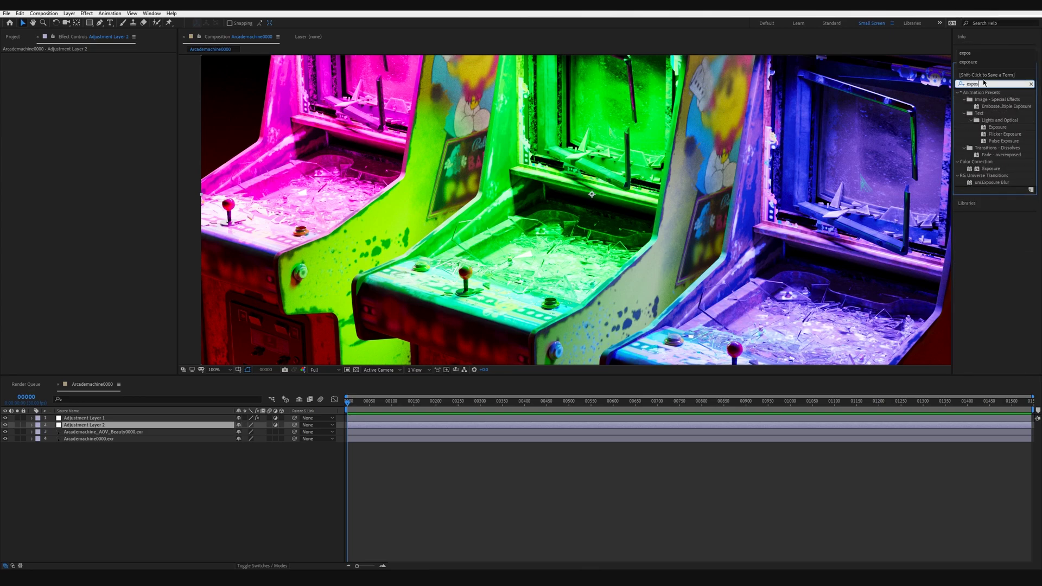
{"action": "double_click", "coordinate": [984, 170]}
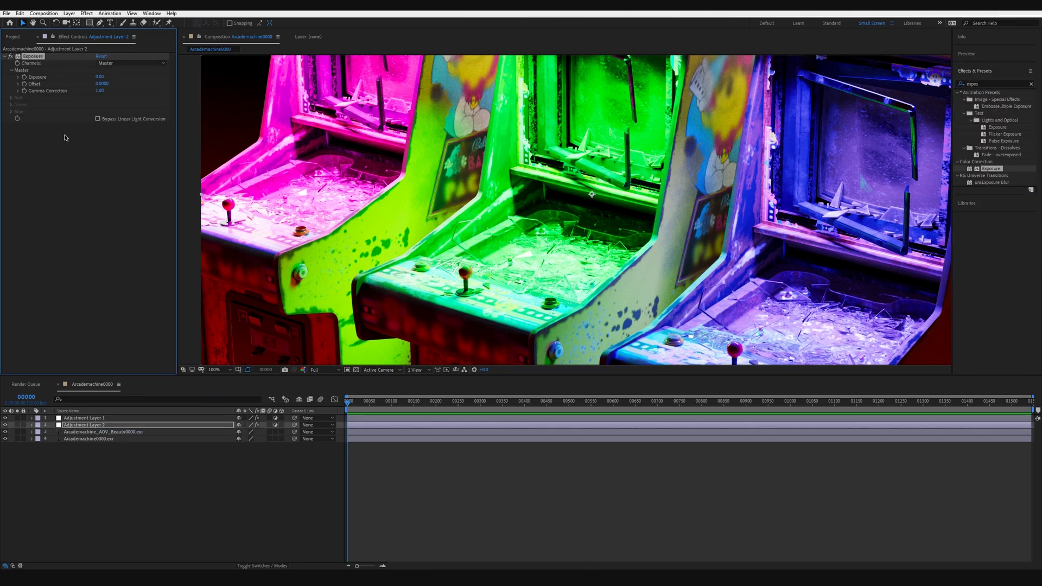
{"action": "left_click_drag", "start_coordinate": [144, 88], "coordinate": [263, 108]}
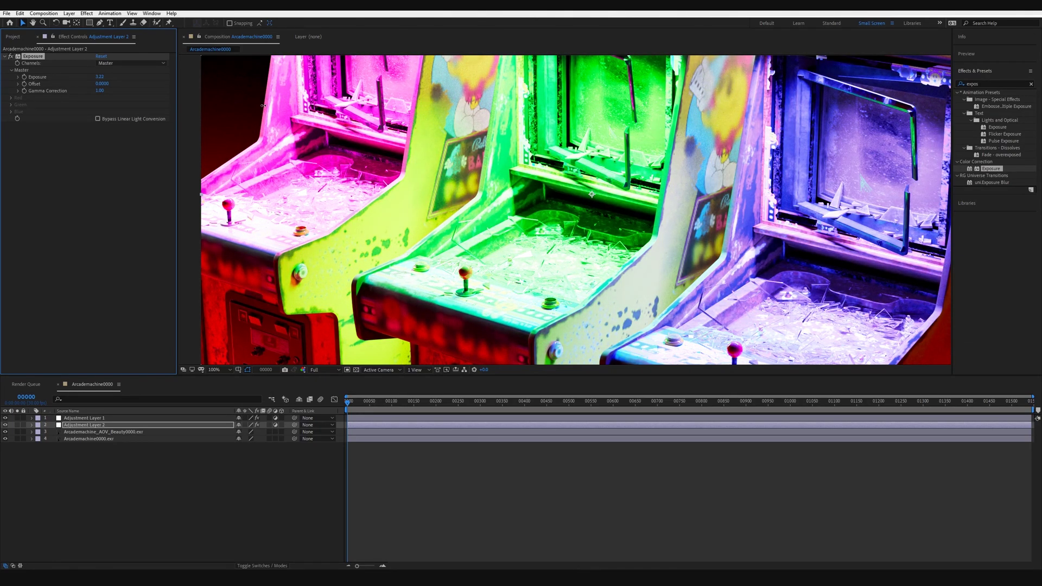
{"action": "type", "text": "exposure"}
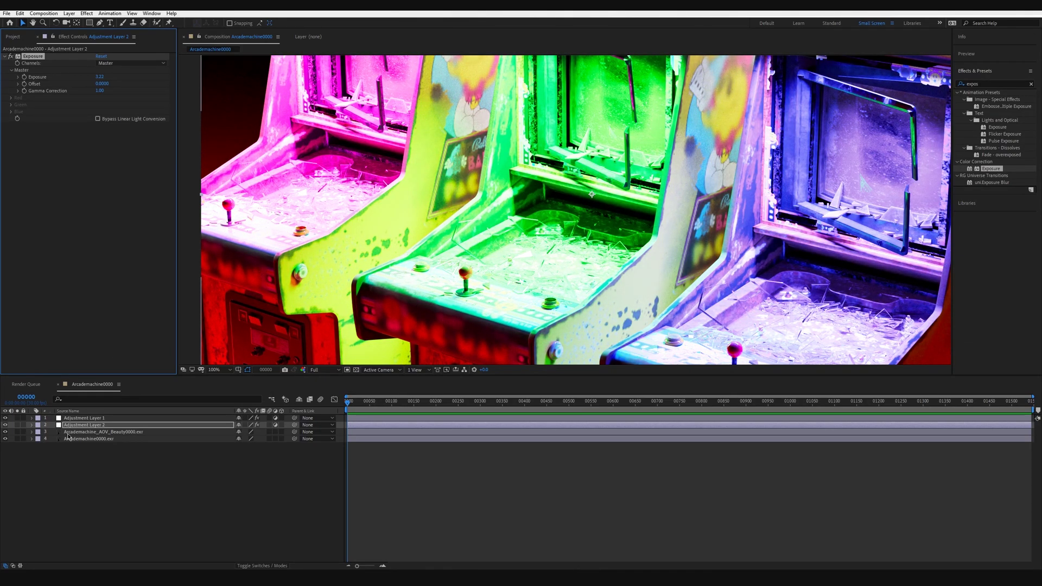
Rename the lower adjustment layer "exposure" and the one carrying the OpenColorIO effect "aces"
{"action": "left_click", "coordinate": [97, 424]}
{"action": "left_click", "coordinate": [96, 418]}
{"action": "key", "text": "Return"}
{"action": "type", "text": "aces"}
{"action": "key", "text": "Return"}
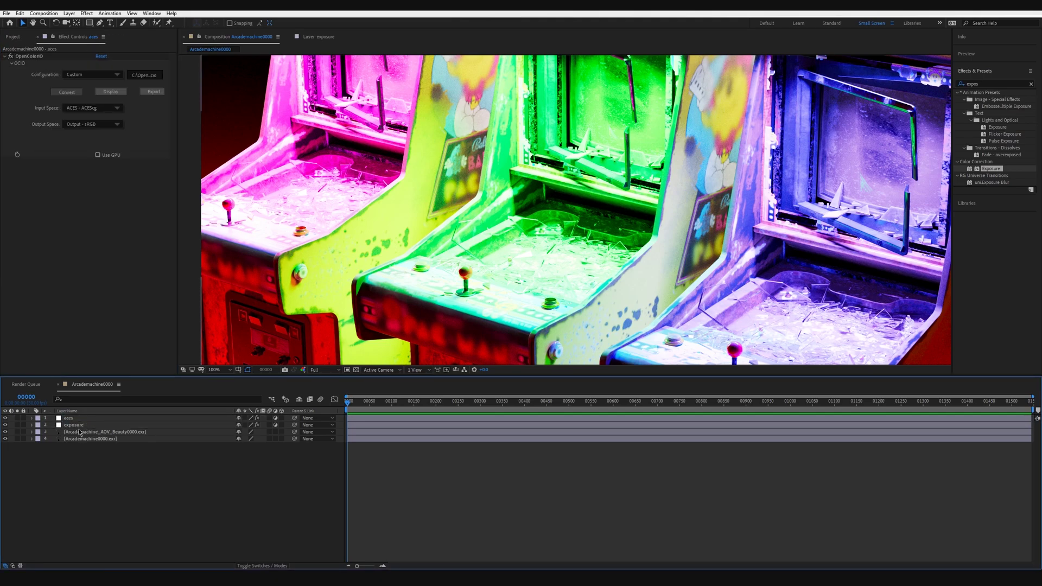
Move the exposure layer above the aces layer and hide the aces and Beauty AOV layers
{"action": "left_click", "coordinate": [79, 425]}
{"action": "left_click_drag", "start_coordinate": [70, 428], "coordinate": [70, 420]}
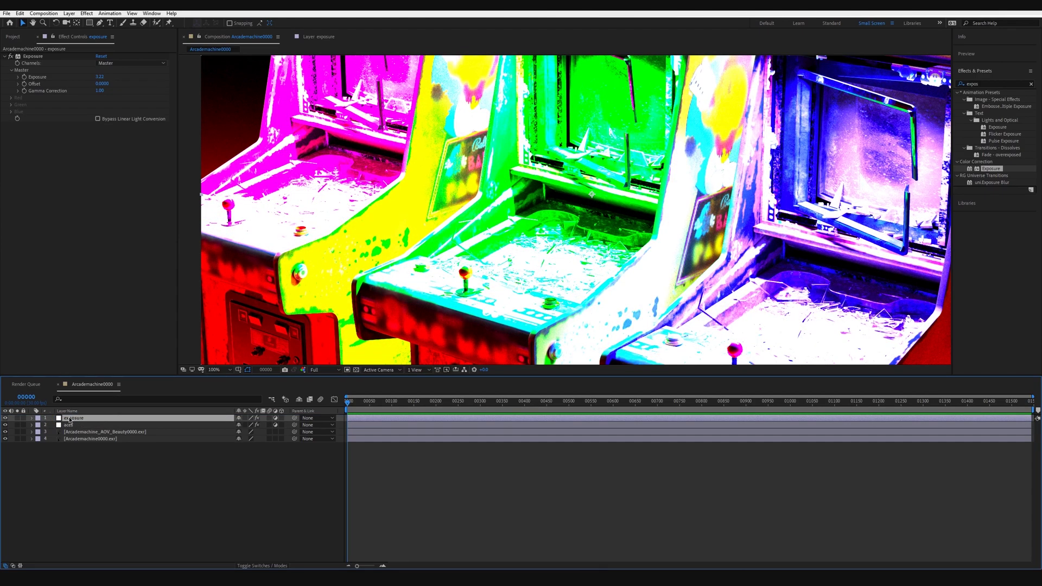
{"action": "left_click_drag", "start_coordinate": [70, 420], "coordinate": [73, 419]}
{"action": "left_click", "coordinate": [89, 439]}
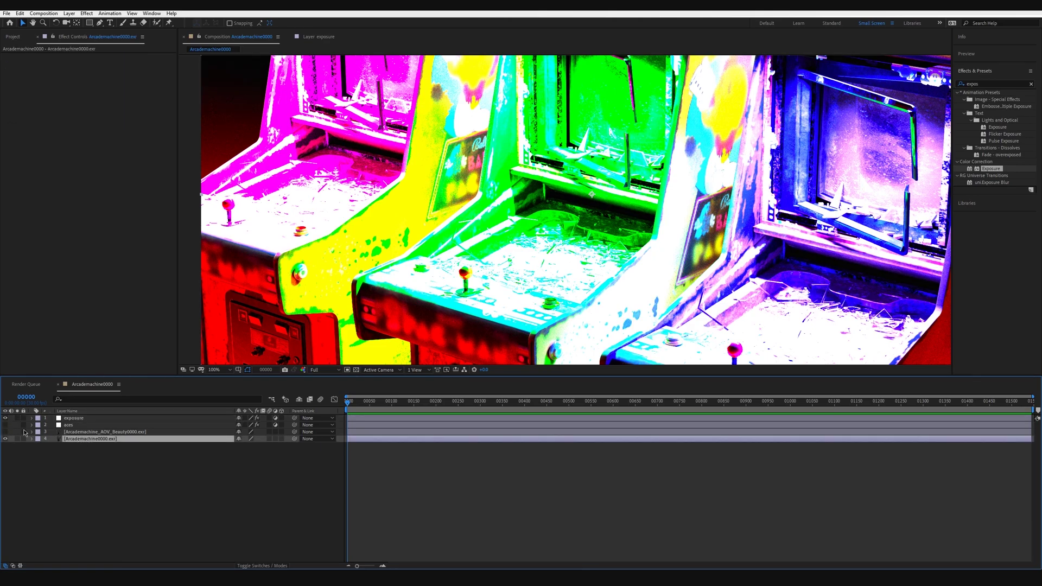
{"action": "left_click", "coordinate": [5, 432]}
{"action": "left_click", "coordinate": [5, 425]}
Compare the image with the exposure layer beneath and above the aces layer, toggling layer visibility
{"action": "left_click", "coordinate": [73, 418]}
{"action": "left_click_drag", "start_coordinate": [74, 422], "coordinate": [74, 429]}
{"action": "left_click", "coordinate": [5, 425]}
{"action": "left_click", "coordinate": [5, 426]}
{"action": "left_click", "coordinate": [6, 426]}
{"action": "left_click", "coordinate": [6, 425]}
{"action": "left_click_drag", "start_coordinate": [63, 429], "coordinate": [65, 420]}
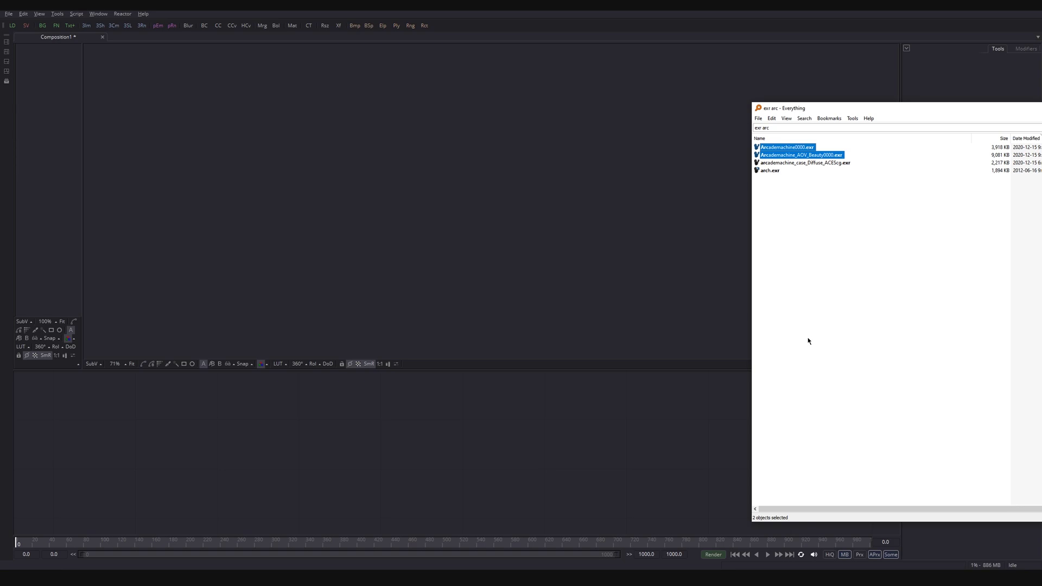
Switch to Fusion, load Arcademachine0000.exr and Arcademachine_AOV_Beauty0000.exr into the flow, and view the Arcademachine0000.exr loader
{"action": "left_click_drag", "start_coordinate": [789, 158], "coordinate": [476, 451]}
{"action": "left_click_drag", "start_coordinate": [610, 436], "coordinate": [630, 514]}
{"action": "key", "text": "Delete"}
{"action": "left_click_drag", "start_coordinate": [487, 448], "coordinate": [519, 329]}
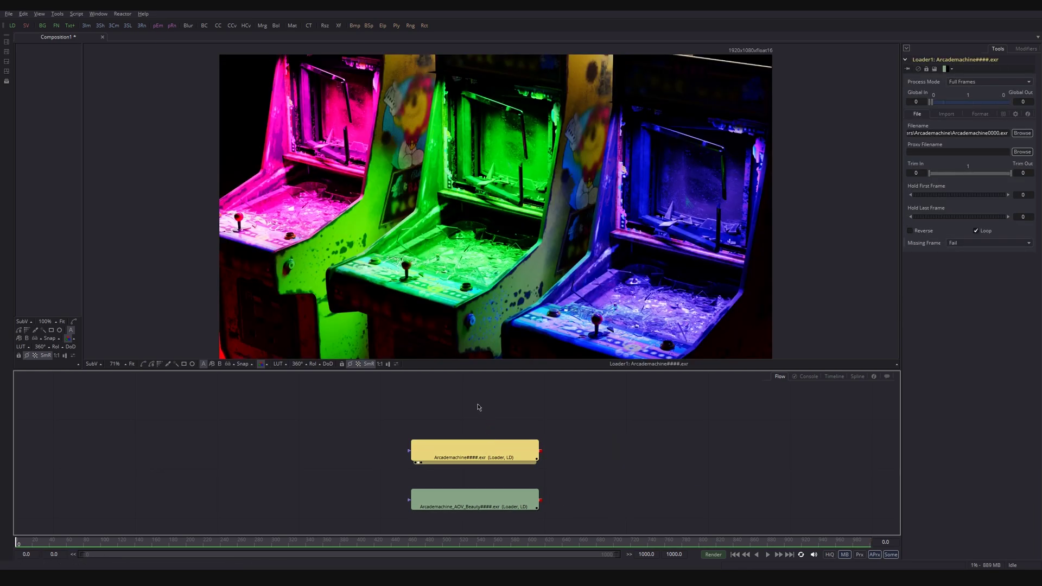
Add a Gamut node after the Arcademachine0000.exr loader and set its output space to sRGB
{"action": "key", "text": "shift+space"}
{"action": "type", "text": "gamut"}
{"action": "key", "text": "Return"}
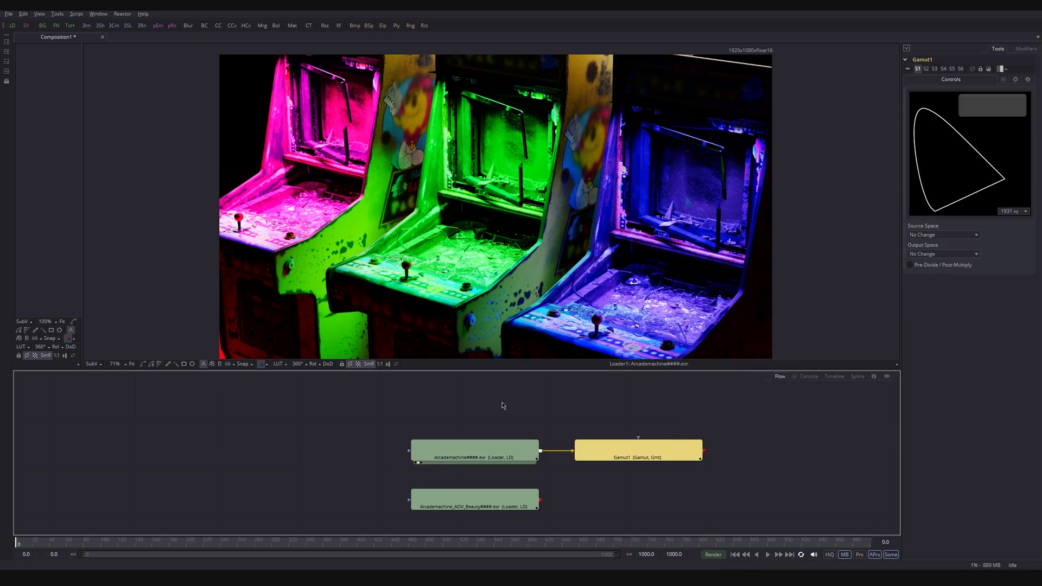
{"action": "left_click", "coordinate": [973, 254]}
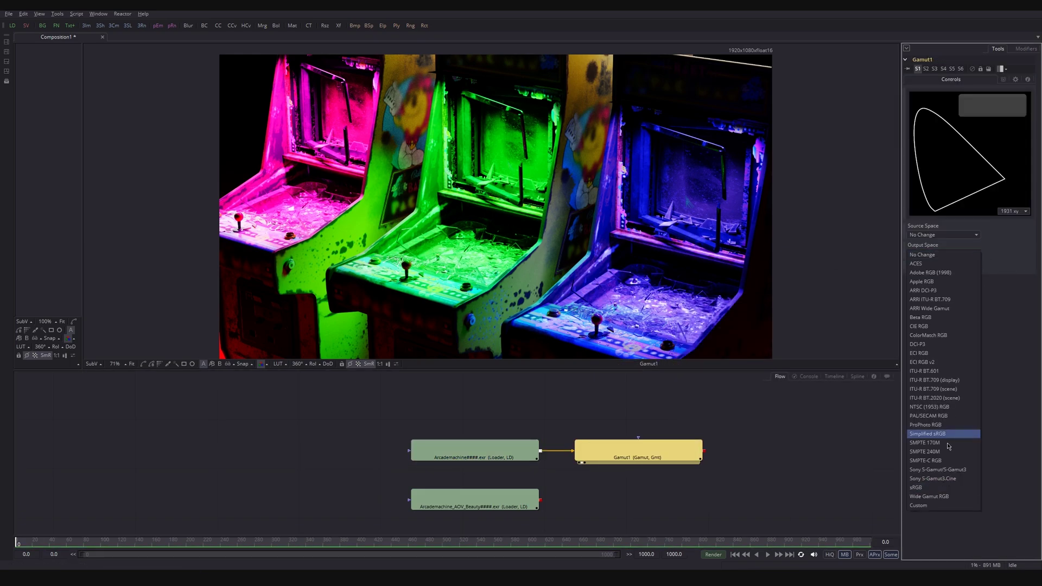
{"action": "left_click", "coordinate": [940, 487]}
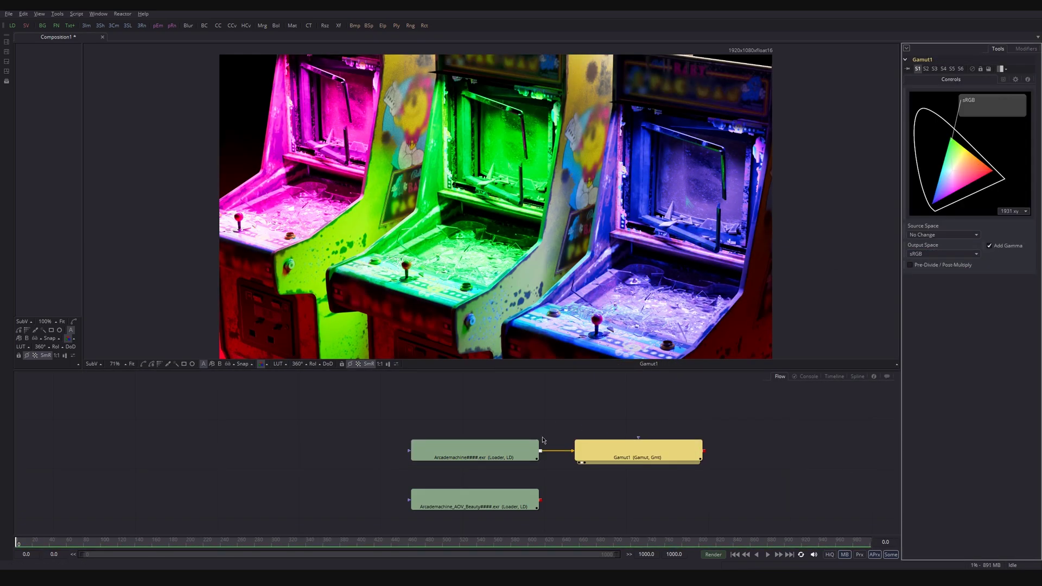
{"action": "left_click", "coordinate": [509, 449]}
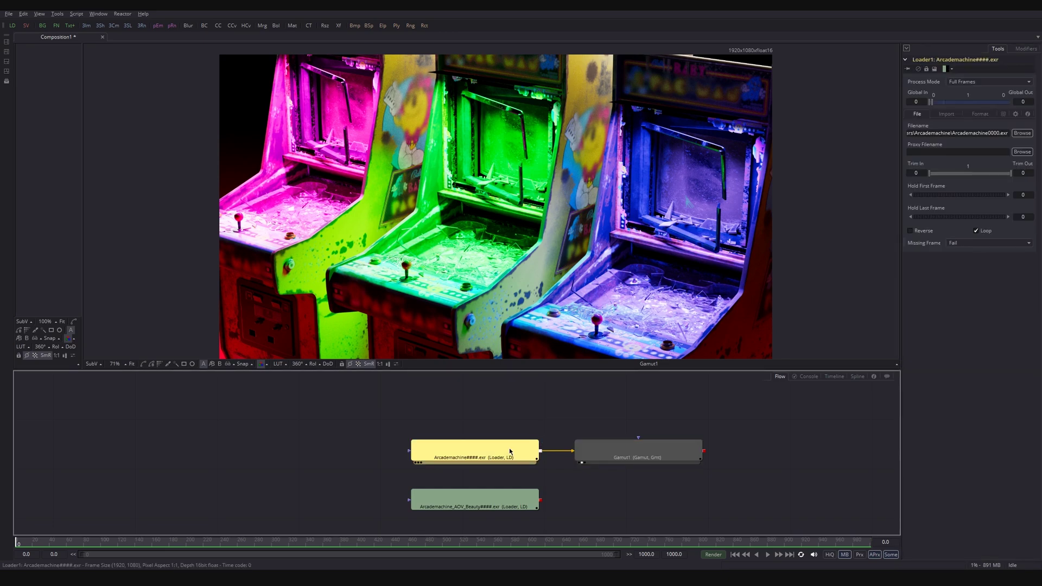
{"action": "middle_click_drag", "start_coordinate": [496, 483], "coordinate": [422, 437]}
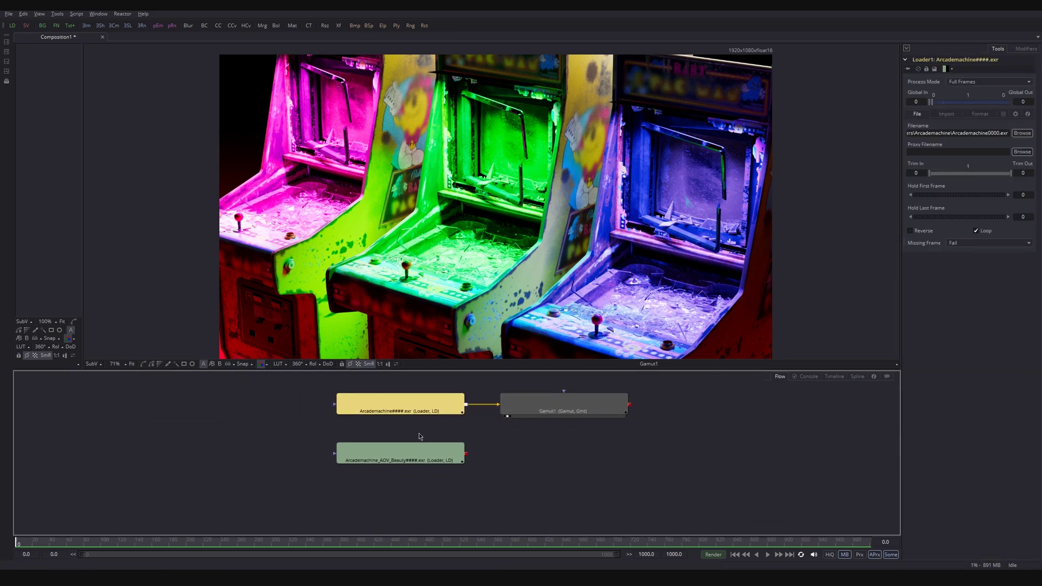
{"action": "left_click", "coordinate": [565, 407]}
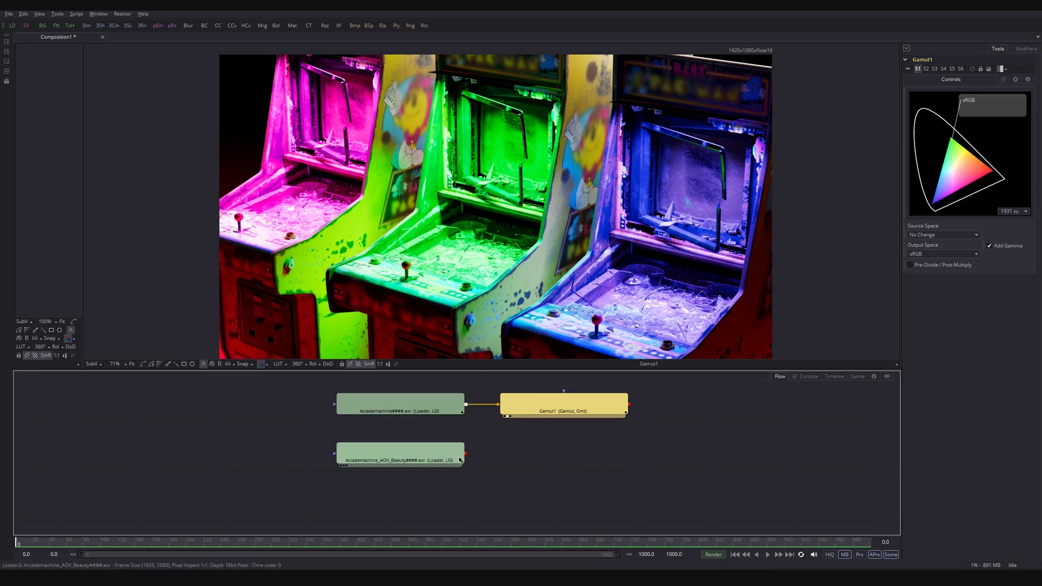
View the Beauty AOV loader and add an OCIO Colorspace node after it
{"action": "left_click", "coordinate": [448, 455]}
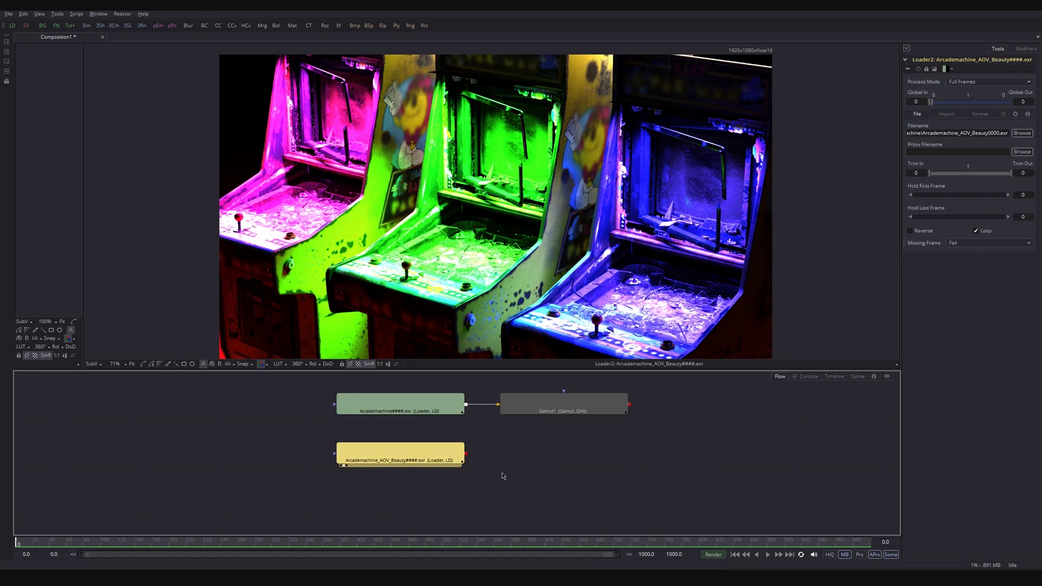
{"action": "key", "text": "shift+space"}
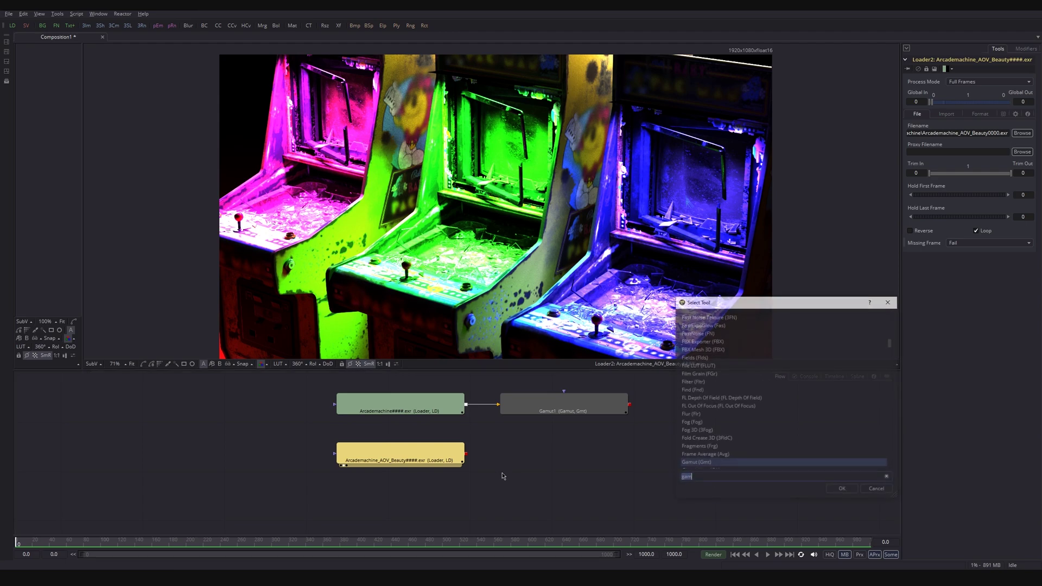
{"action": "type", "text": "ocio"}
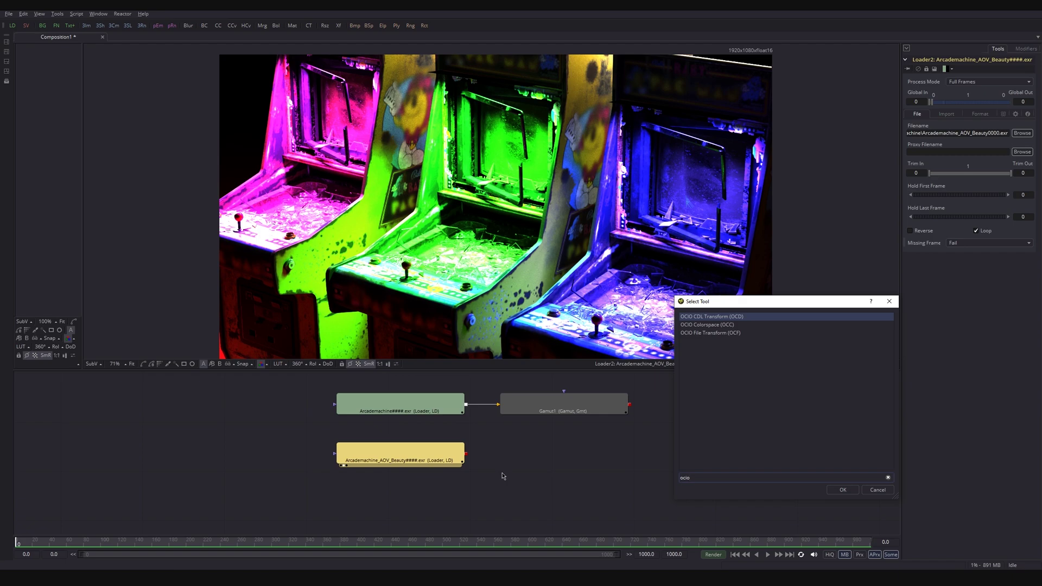
{"action": "key", "text": "Down"}
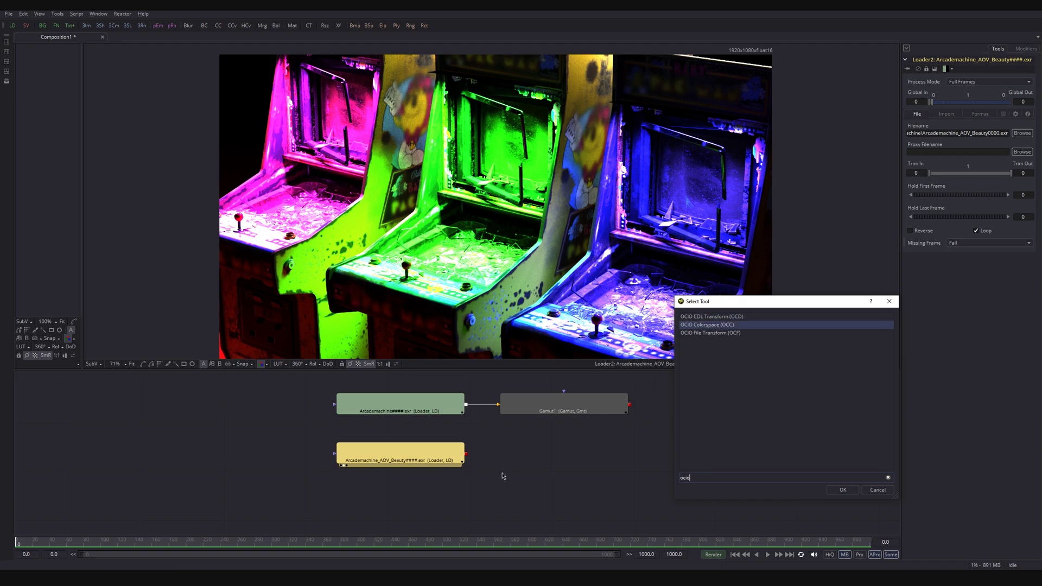
{"action": "key", "text": "Return"}
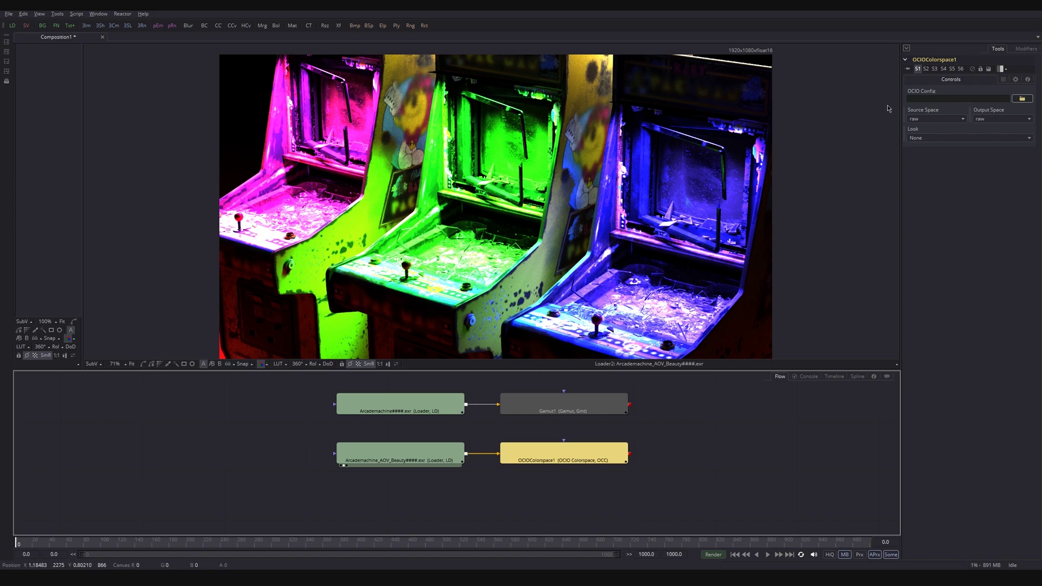
Paste the path to the aces_1.0.3 config.ocio file as the OCIO Colorspace node's config
{"action": "left_click", "coordinate": [924, 107]}
{"action": "key", "text": "ctrl+v"}
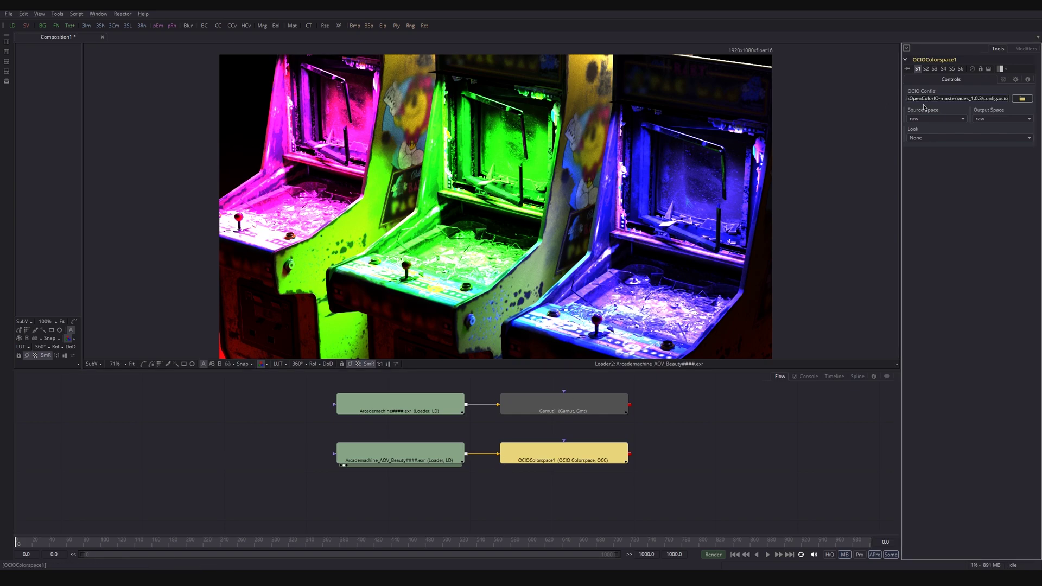
{"action": "left_click", "coordinate": [918, 99]}
{"action": "left_click_drag", "start_coordinate": [930, 98], "coordinate": [944, 100]}
{"action": "left_click_drag", "start_coordinate": [985, 99], "coordinate": [1022, 110]}
{"action": "left_click", "coordinate": [996, 106]}
Set the OCIO Colorspace source space to ACES - ACEScg and output space to Output - sRGB, and view the node
{"action": "left_click", "coordinate": [941, 119]}
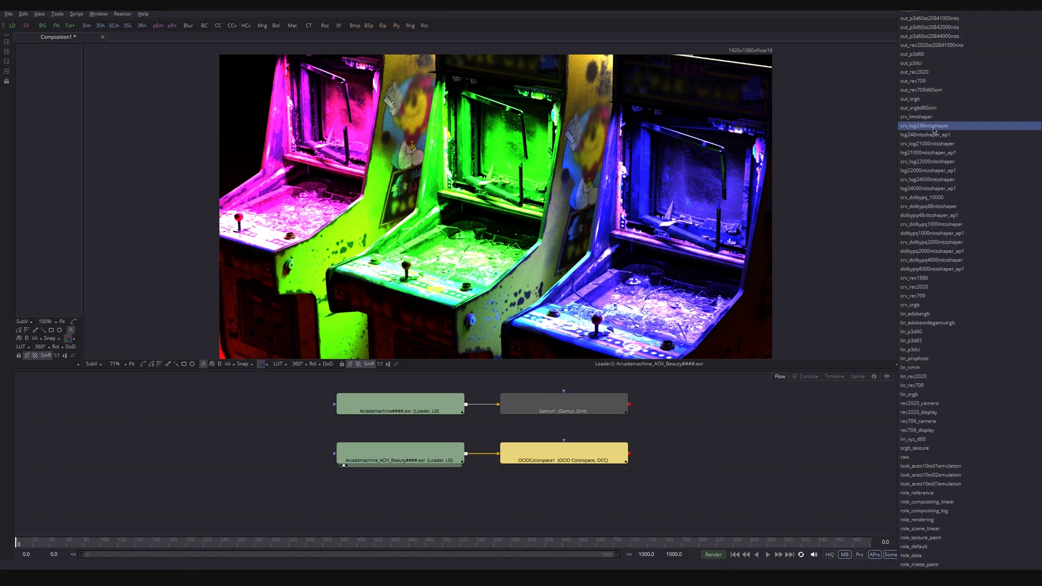
{"action": "scroll", "coordinate": [940, 163], "scroll_direction": "up", "scroll_amount": 10}
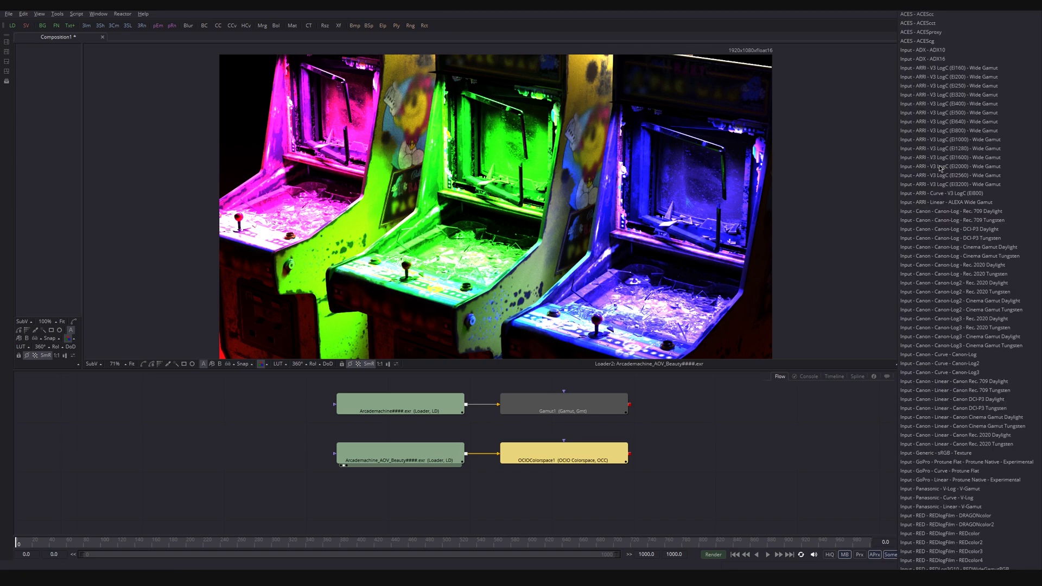
{"action": "left_click", "coordinate": [936, 42]}
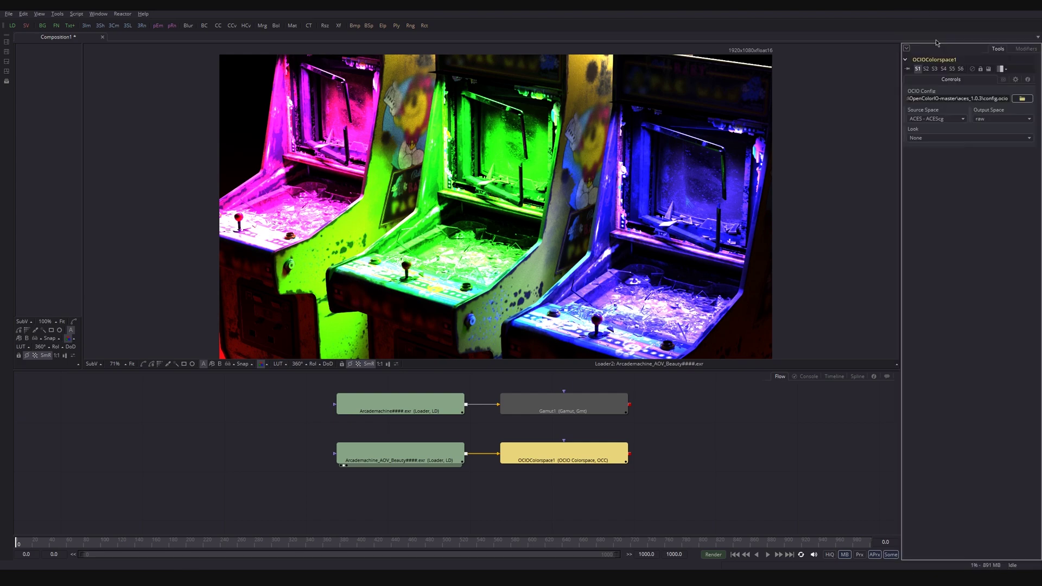
{"action": "left_click", "coordinate": [1009, 119]}
{"action": "scroll", "coordinate": [985, 146], "scroll_direction": "down", "scroll_amount": 3}
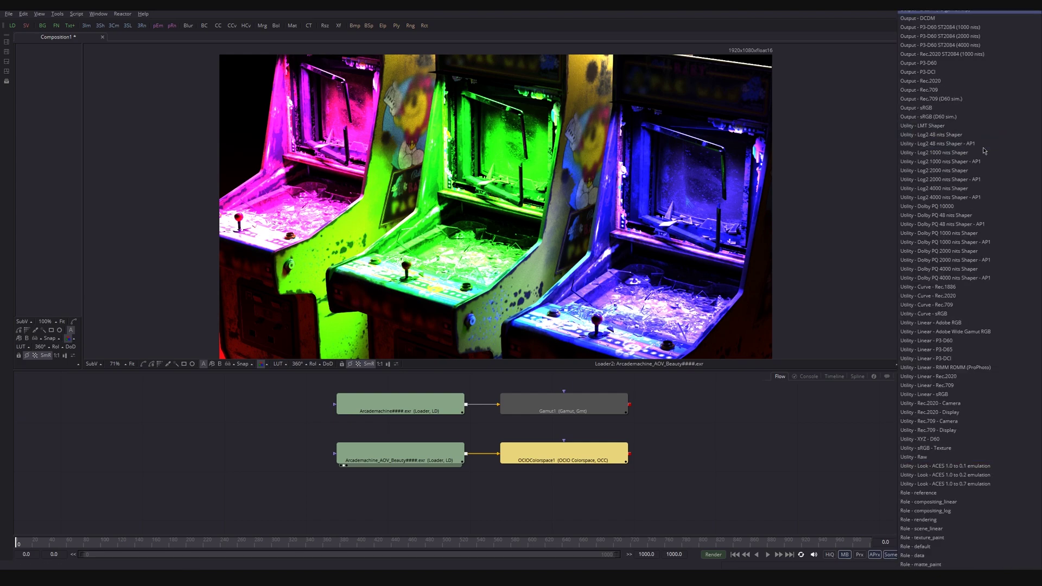
{"action": "left_click", "coordinate": [934, 108]}
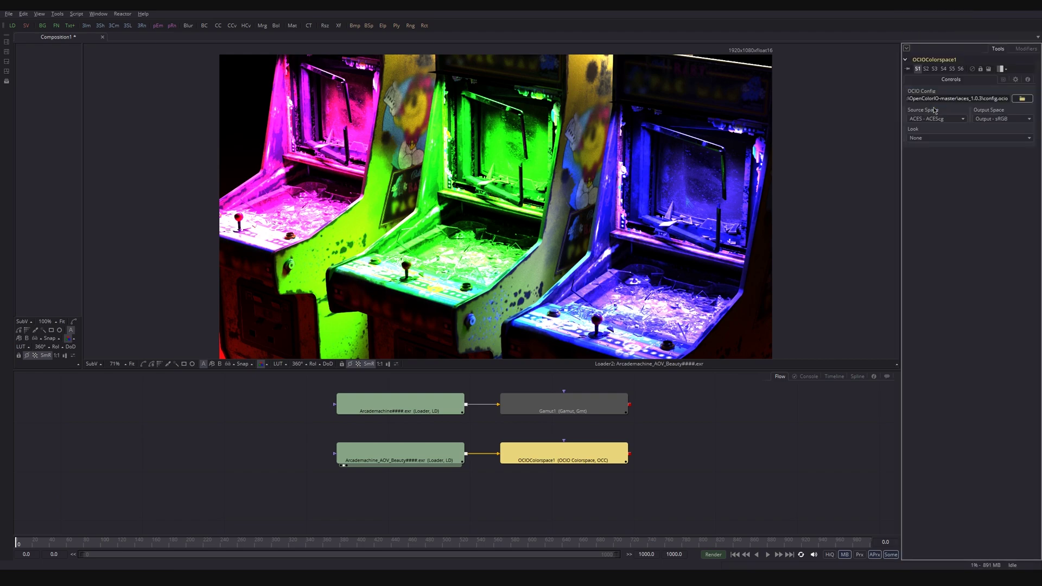
{"action": "key", "text": "1"}
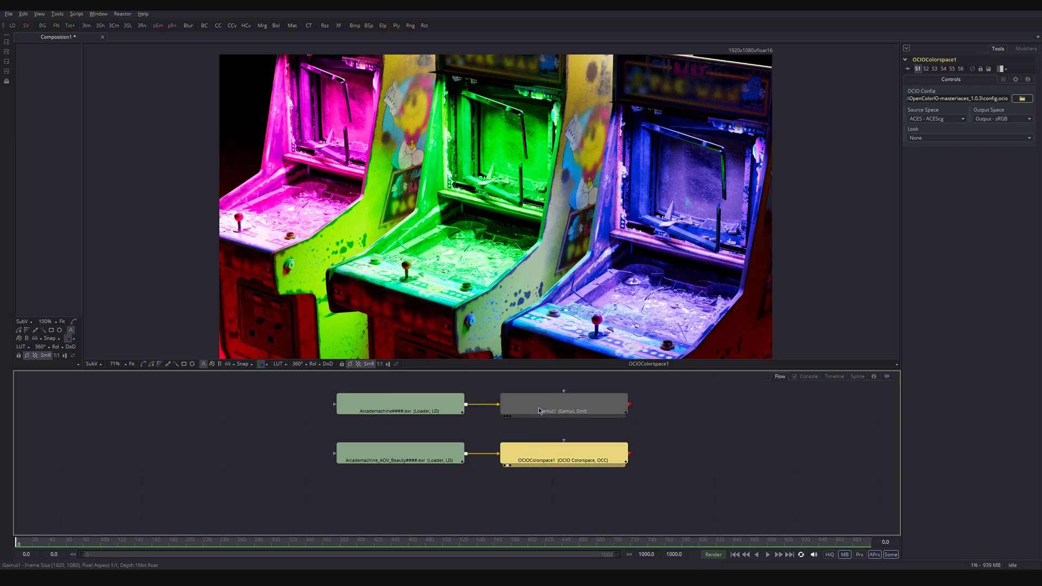
Compare the Gamut node with the OCIO Colorspace node
{"action": "left_click", "coordinate": [539, 407]}
{"action": "left_click", "coordinate": [543, 454]}
{"action": "left_click", "coordinate": [538, 408]}
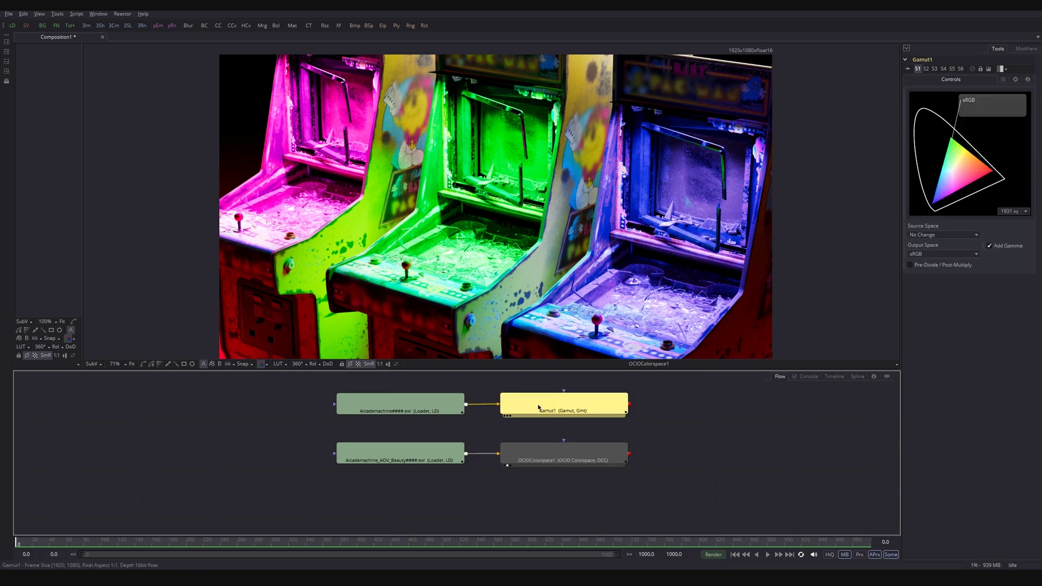
{"action": "left_click", "coordinate": [538, 456]}
Insert a Color Corrector between the Beauty AOV loader and the OCIO Colorspace node and tint the master strongly toward red
{"action": "left_click_drag", "start_coordinate": [416, 460], "coordinate": [244, 459]}
{"action": "key", "text": "shift+space"}
{"action": "type", "text": "color"}
{"action": "key", "text": "Return"}
{"action": "left_click_drag", "start_coordinate": [578, 455], "coordinate": [585, 453]}
{"action": "left_click", "coordinate": [391, 451]}
{"action": "left_click_drag", "start_coordinate": [950, 159], "coordinate": [978, 171]}
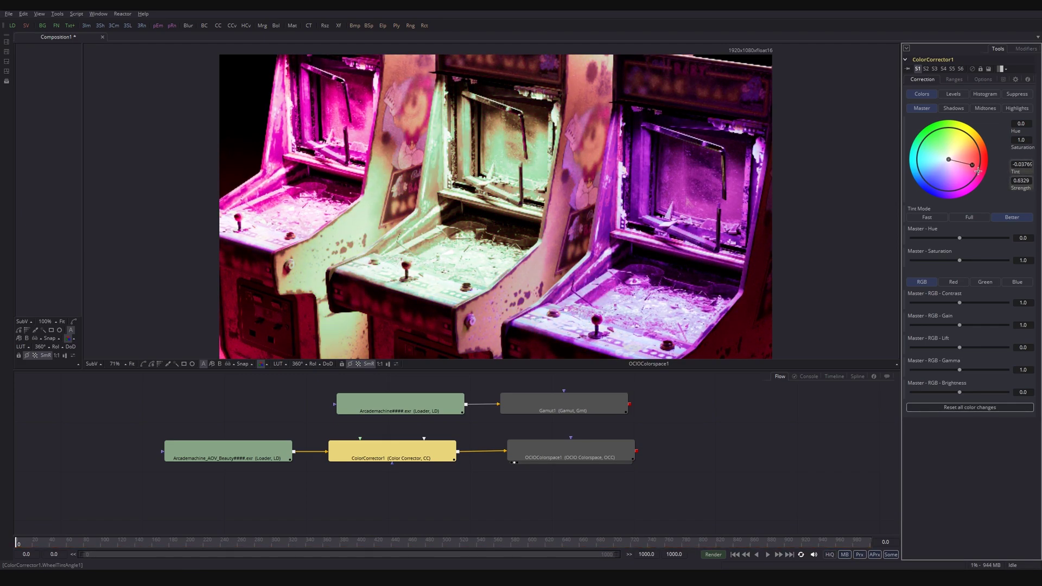
Try the Color Corrector after the OCIO Colorspace node, undo that, and reinsert it directly after the Beauty AOV loader
{"action": "left_click", "coordinate": [409, 449]}
{"action": "key", "text": "Delete"}
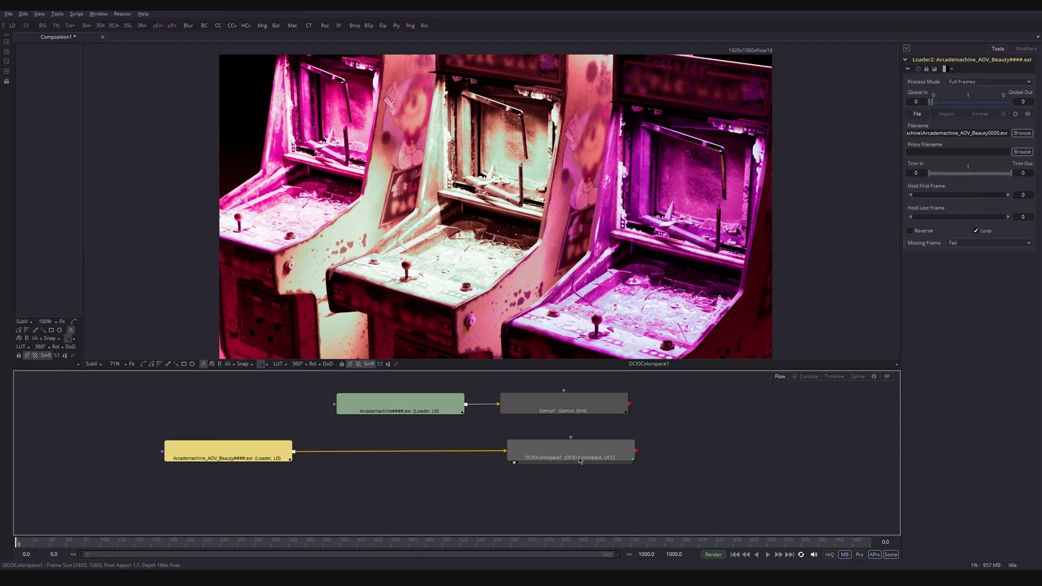
{"action": "left_click", "coordinate": [580, 460]}
{"action": "key", "text": "ctrl+v"}
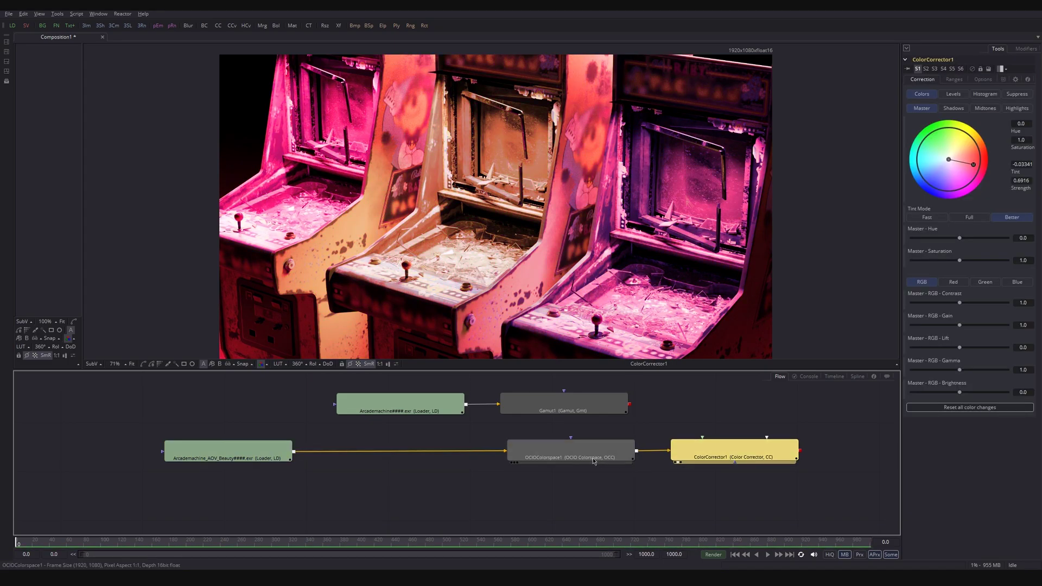
{"action": "key", "text": "ctrl+z"}
{"action": "left_click", "coordinate": [250, 452]}
{"action": "key", "text": "ctrl+v"}
{"action": "left_click", "coordinate": [513, 463]}
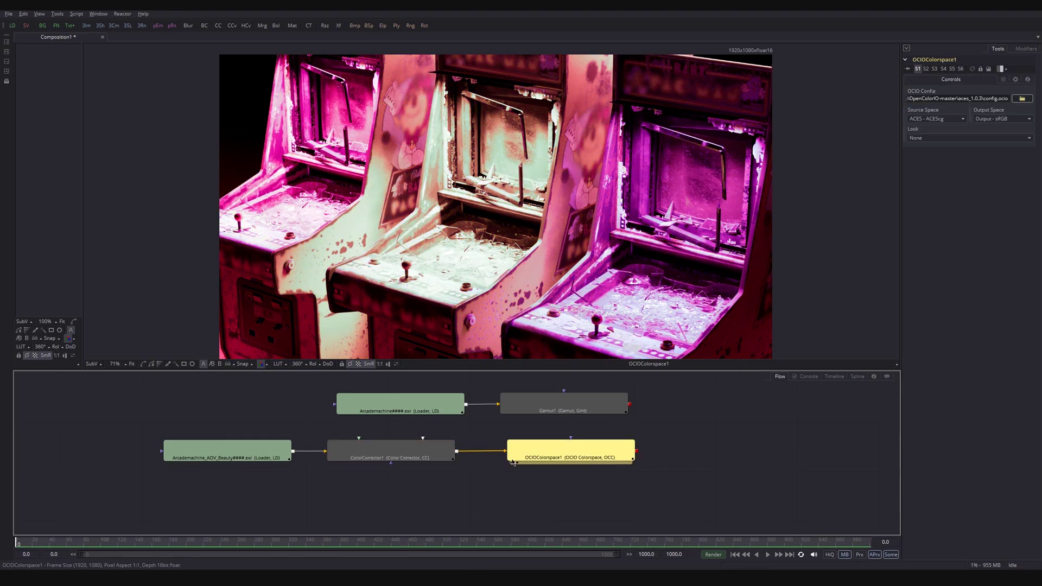
Raise the Color Corrector's master RGB gain to 2.778 and return its tint to neutral
{"action": "left_click", "coordinate": [391, 452]}
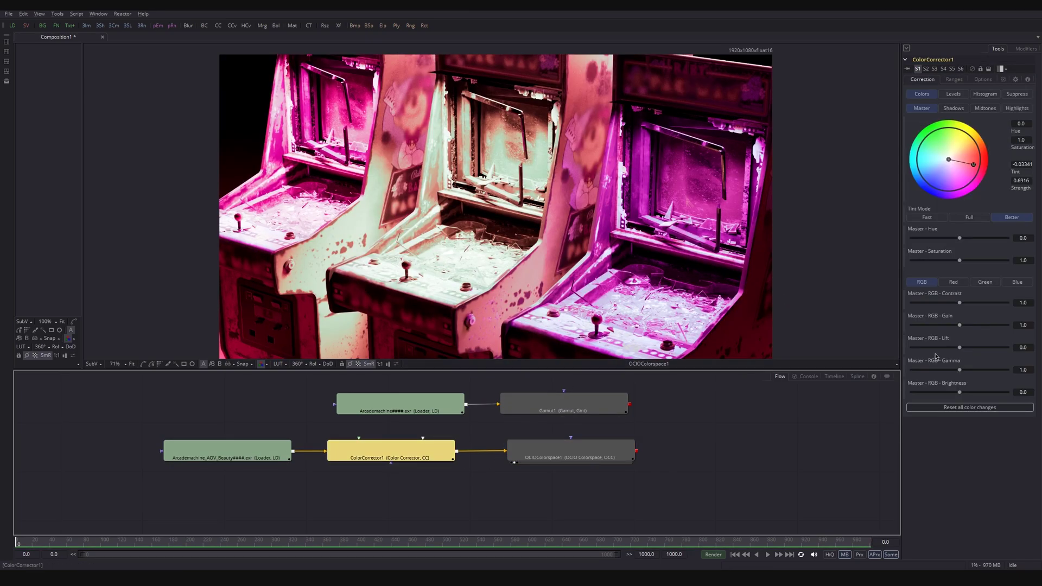
{"action": "left_click_drag", "start_coordinate": [973, 333], "coordinate": [984, 329]}
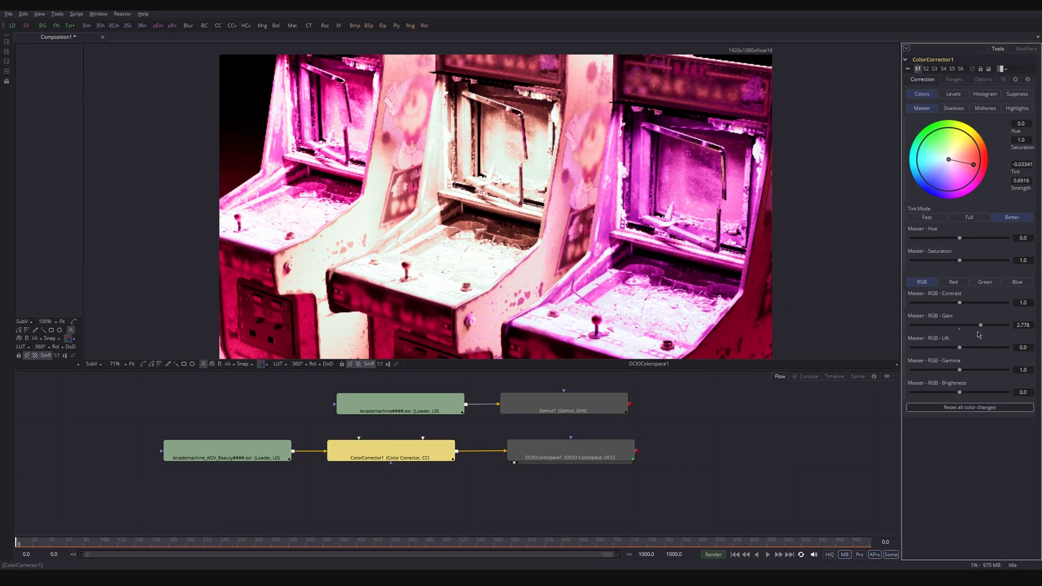
{"action": "left_click_drag", "start_coordinate": [972, 166], "coordinate": [949, 159]}
Move the Color Corrector after the OCIO Colorspace node and view both nodes' outputs to compare them
{"action": "left_click", "coordinate": [425, 456]}
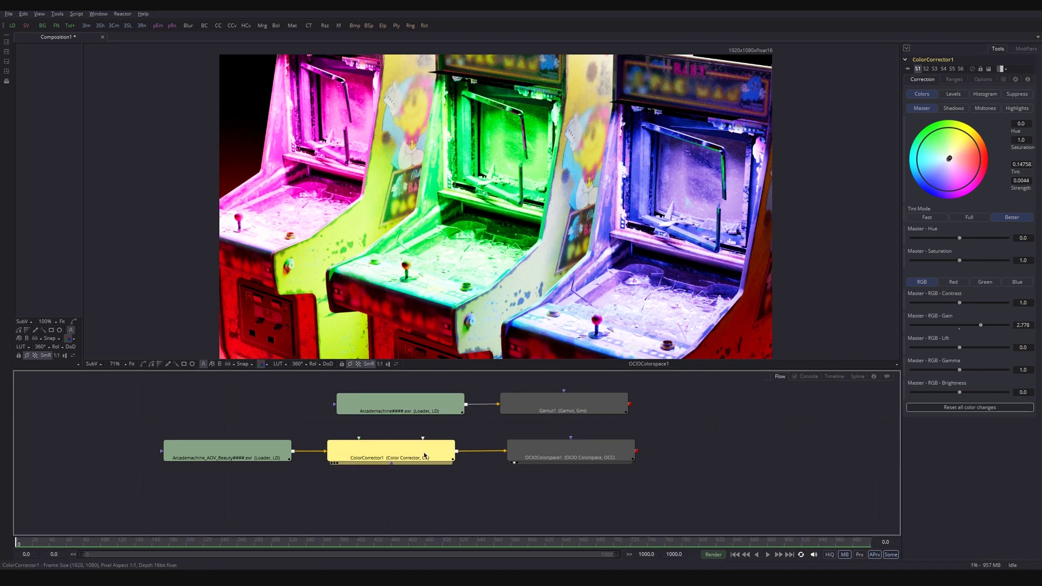
{"action": "key", "text": "ctrl+x"}
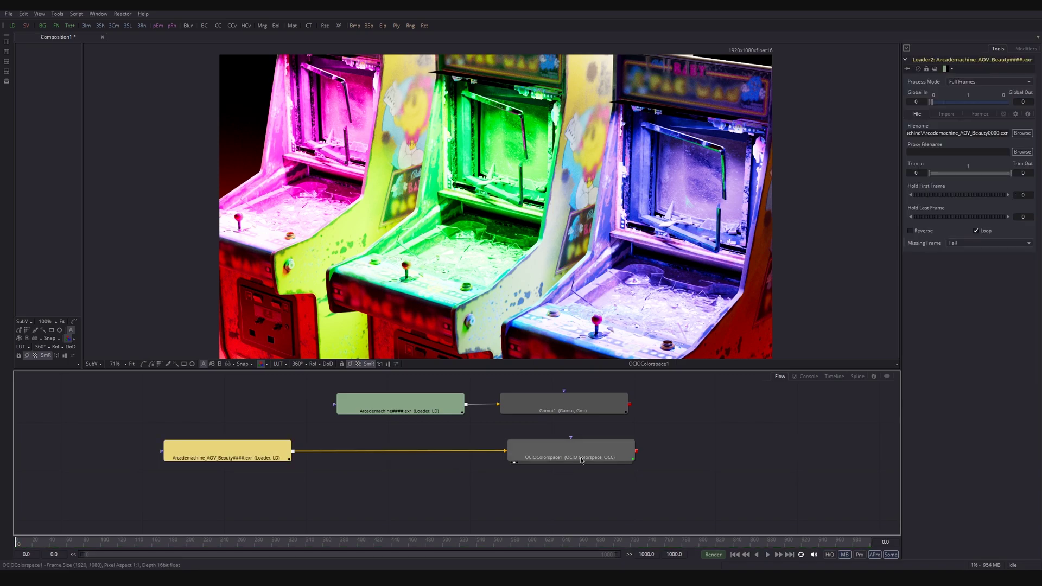
{"action": "left_click", "coordinate": [571, 451]}
{"action": "key", "text": "ctrl+v"}
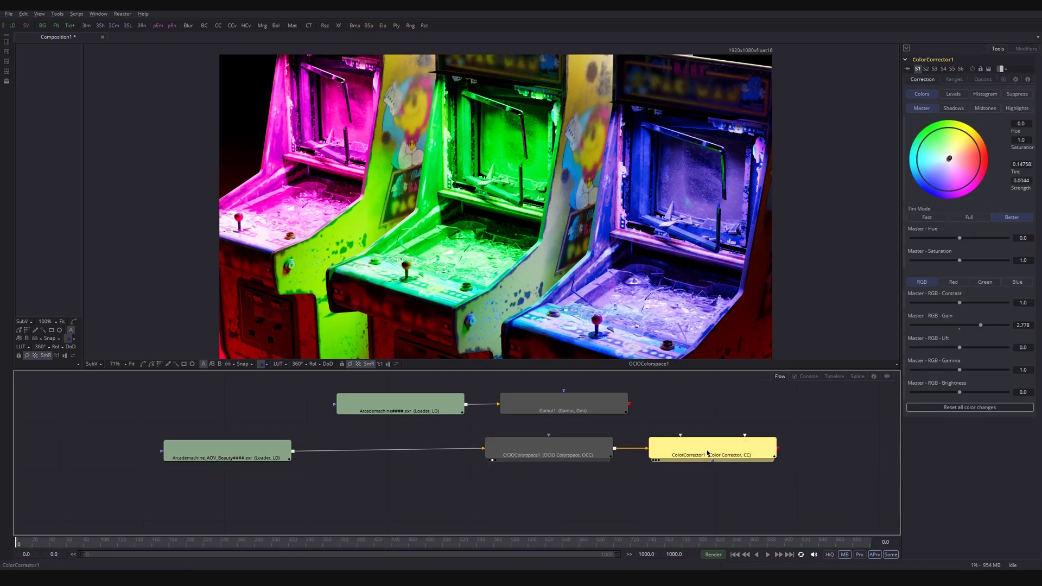
{"action": "key", "text": "1"}
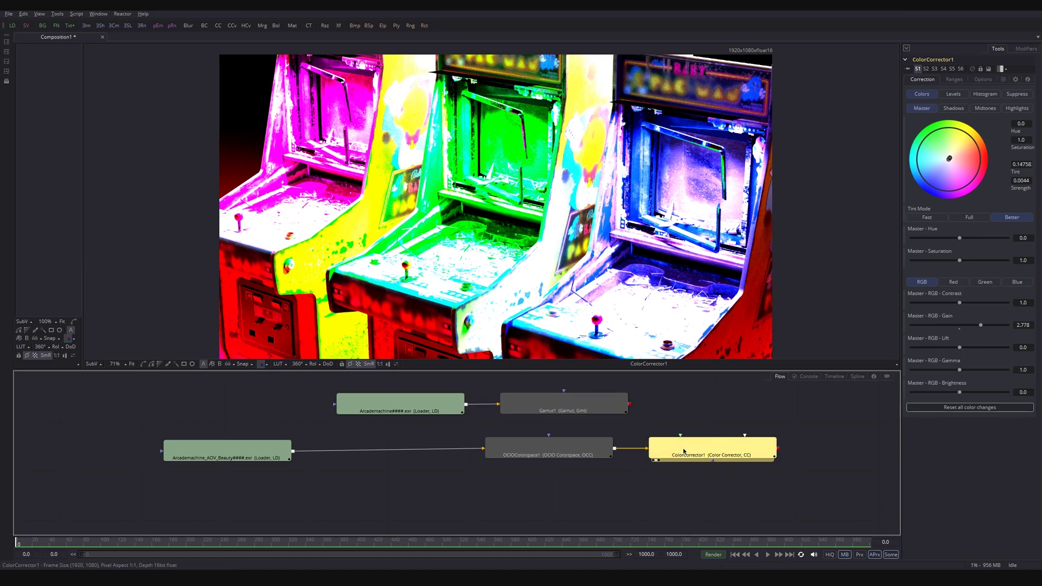
{"action": "left_click", "coordinate": [580, 450]}
{"action": "key", "text": "1"}
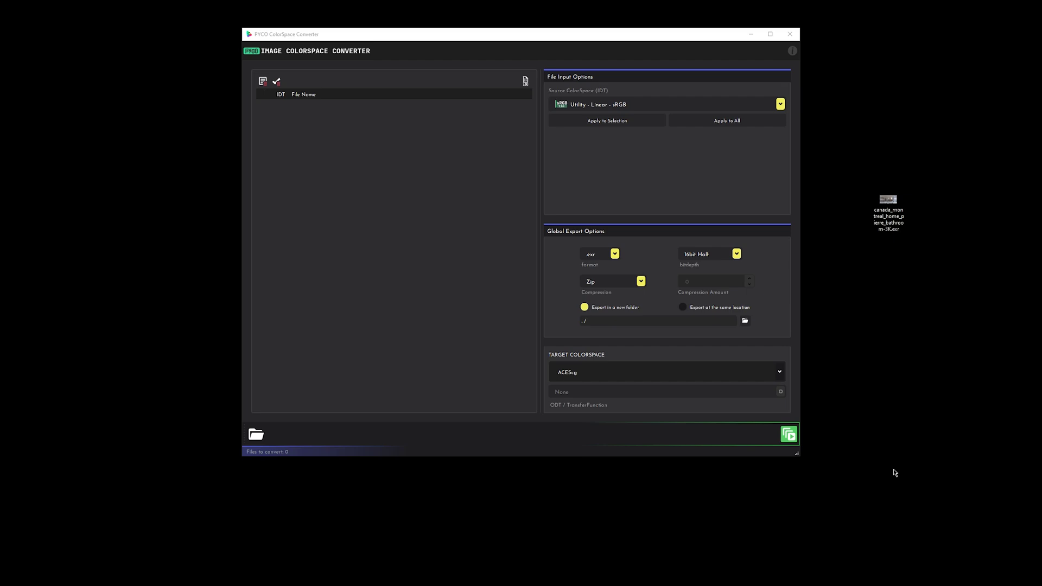
Switch to PYCO ColorSpace Converter and add canada_montreal_home_pierre_bathroom-3K.exr from the desktop to the conversion list
{"action": "left_click", "coordinate": [523, 44]}
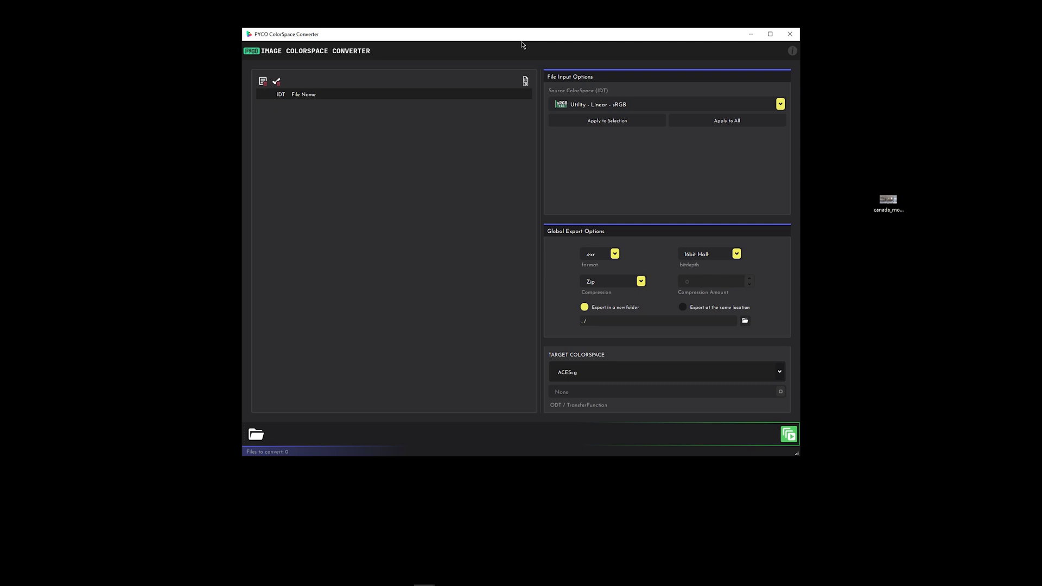
{"action": "left_click", "coordinate": [898, 199]}
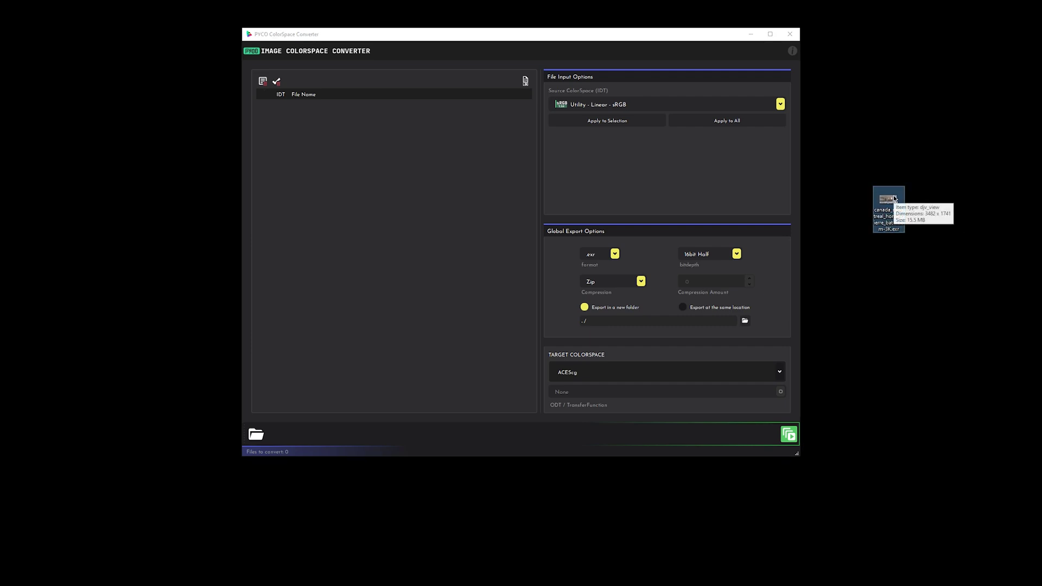
{"action": "left_click_drag", "start_coordinate": [882, 199], "coordinate": [332, 148]}
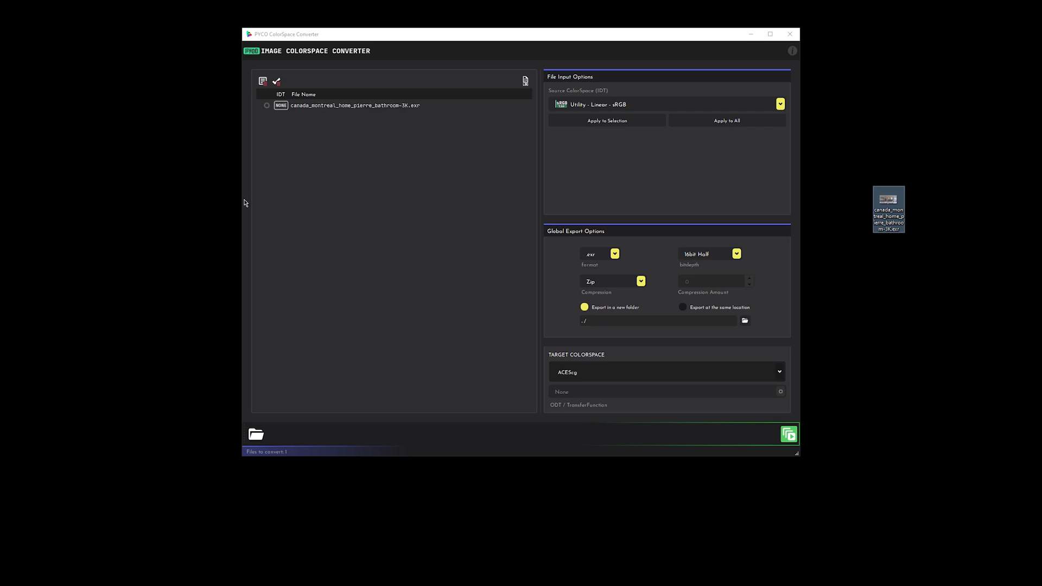
Assign Utility - Linear - sRGB as the source colorspace of the listed bathroom EXR
{"action": "left_click", "coordinate": [320, 110]}
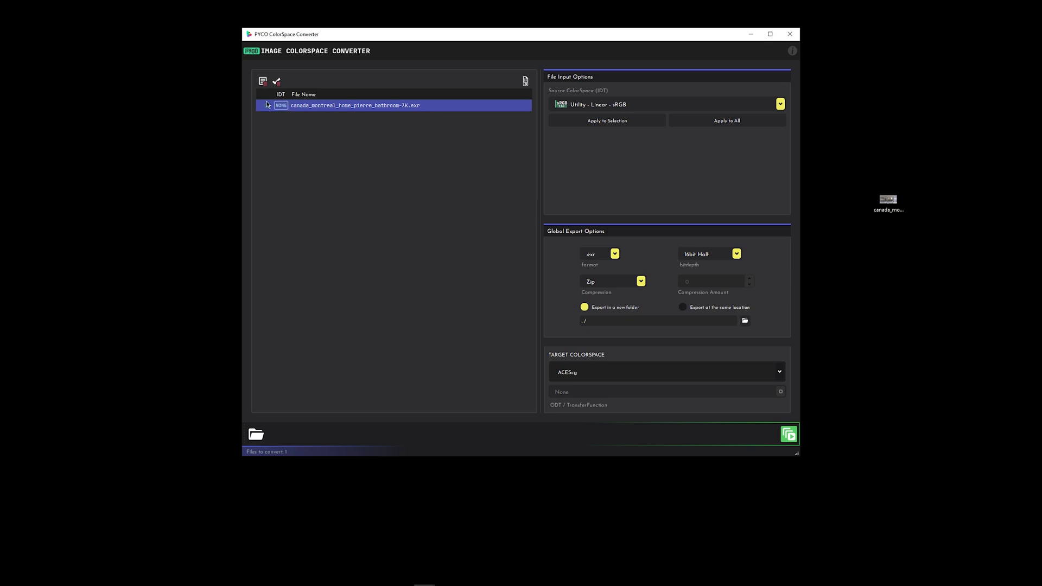
{"action": "left_click", "coordinate": [597, 107]}
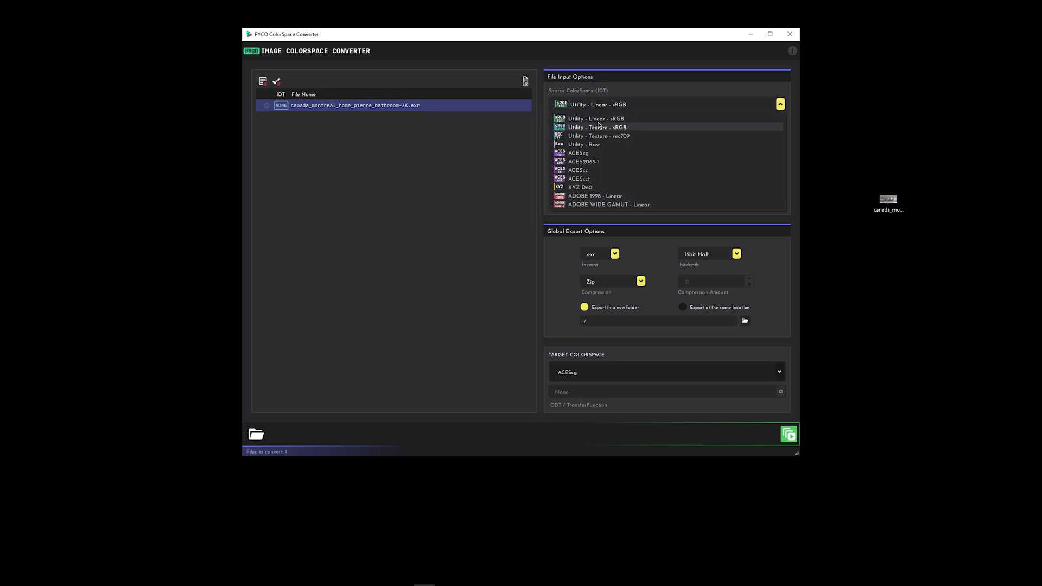
{"action": "left_click", "coordinate": [604, 119]}
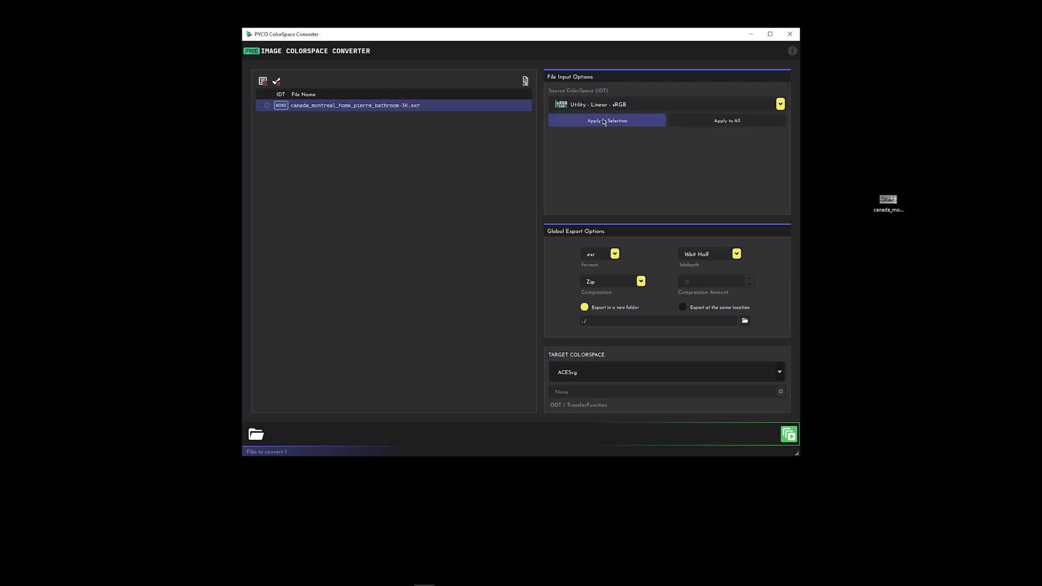
{"action": "left_click", "coordinate": [604, 121]}
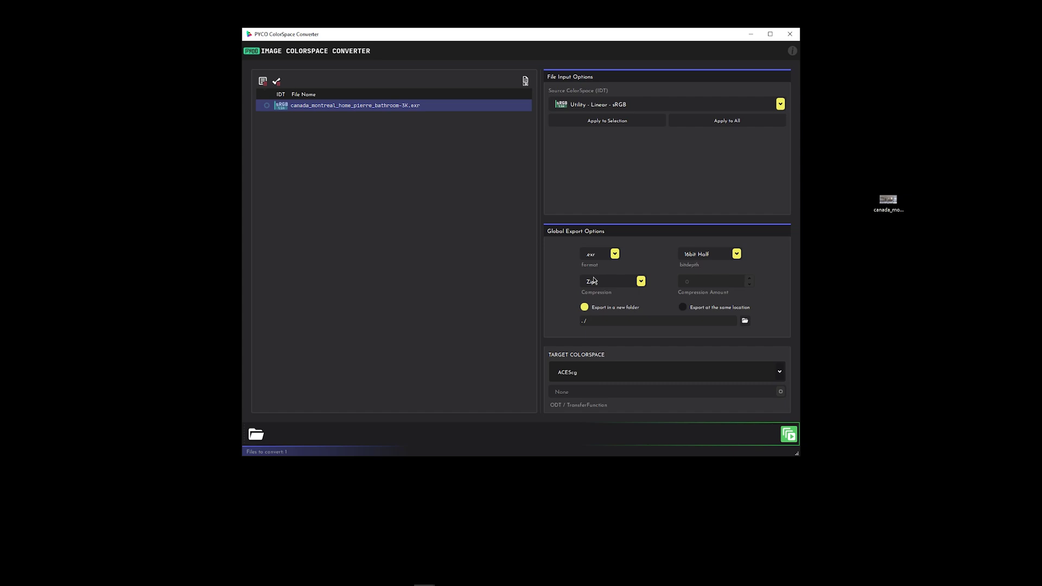
Set the converted file to export at the same location as the source
{"action": "left_click", "coordinate": [682, 307]}
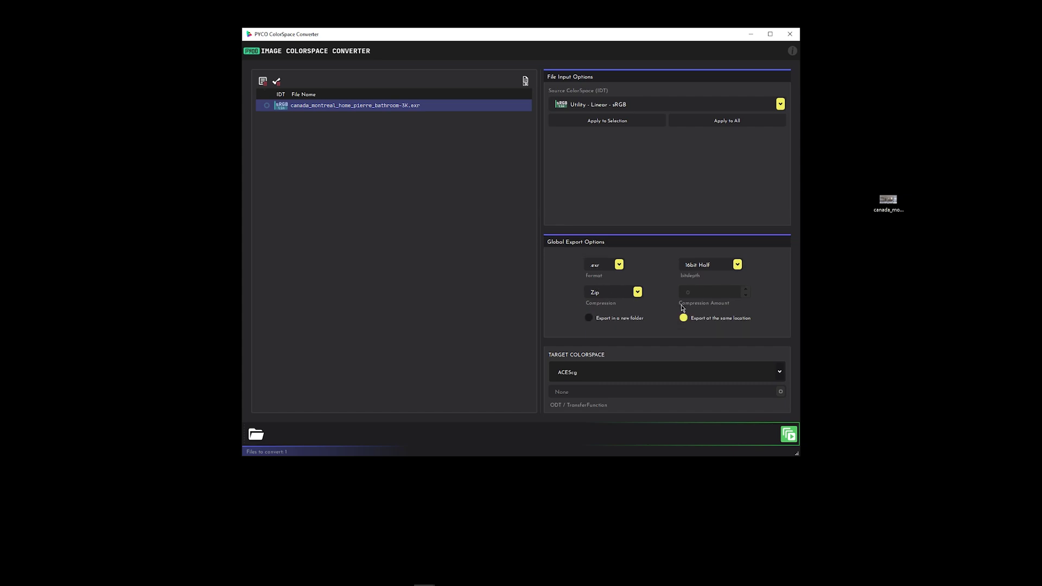
{"action": "left_click", "coordinate": [605, 318]}
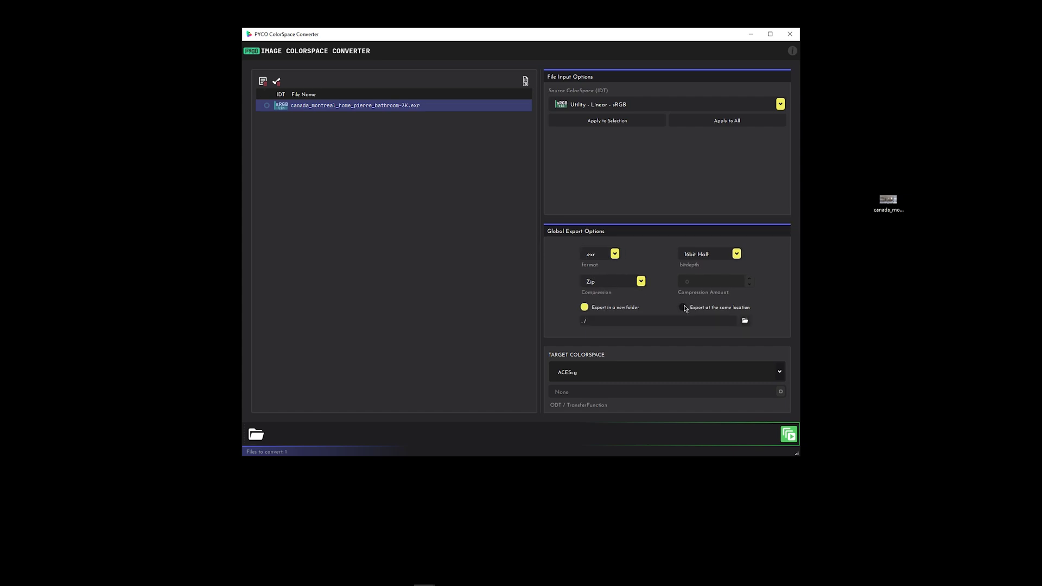
{"action": "left_click", "coordinate": [684, 309]}
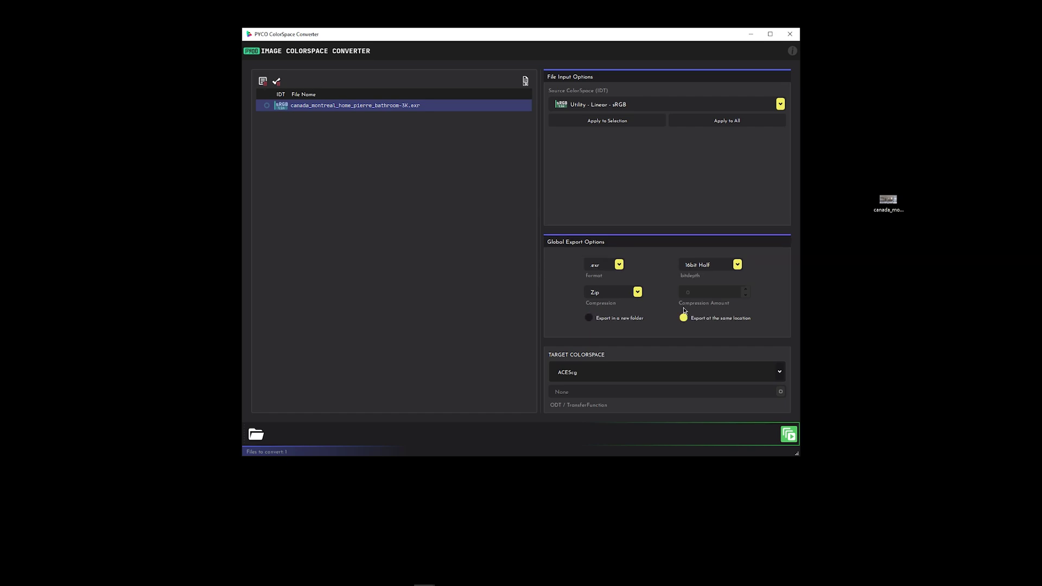
Convert the bathroom EXR with ACEScg as target colorspace and place the converted file below the original on the desktop
{"action": "left_click", "coordinate": [600, 376]}
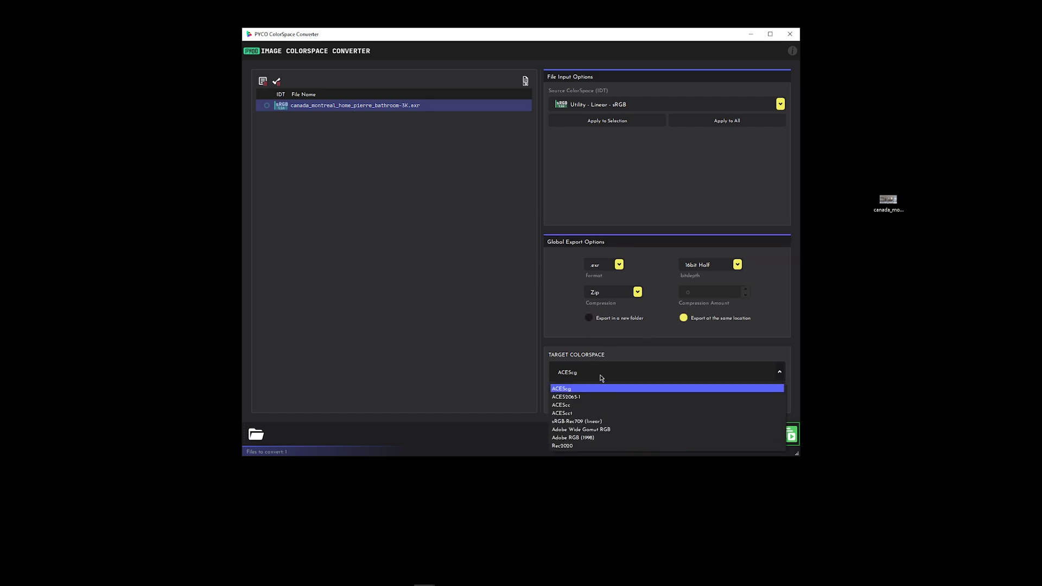
{"action": "left_click", "coordinate": [602, 378]}
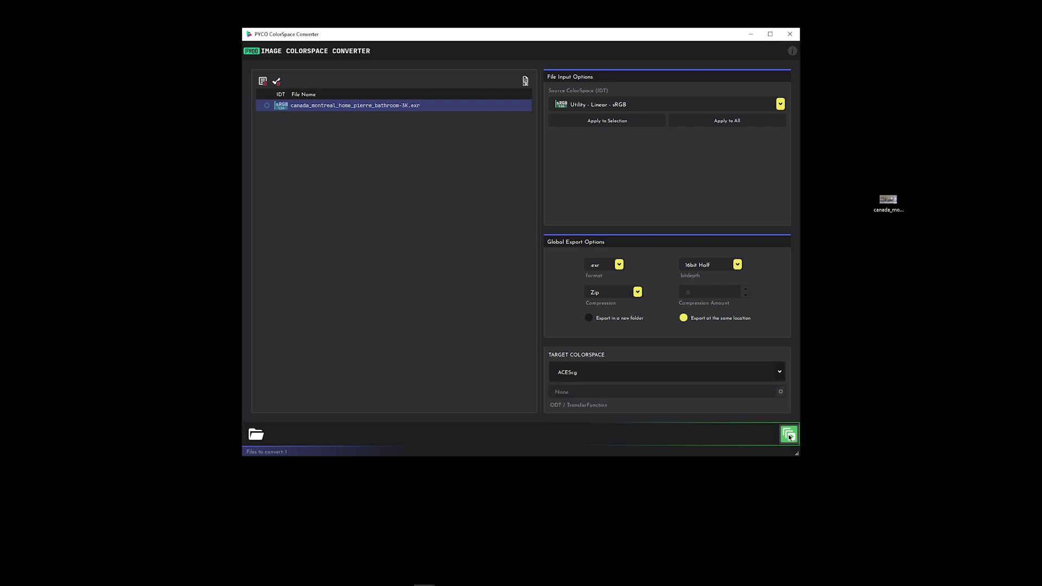
{"action": "left_click", "coordinate": [790, 437]}
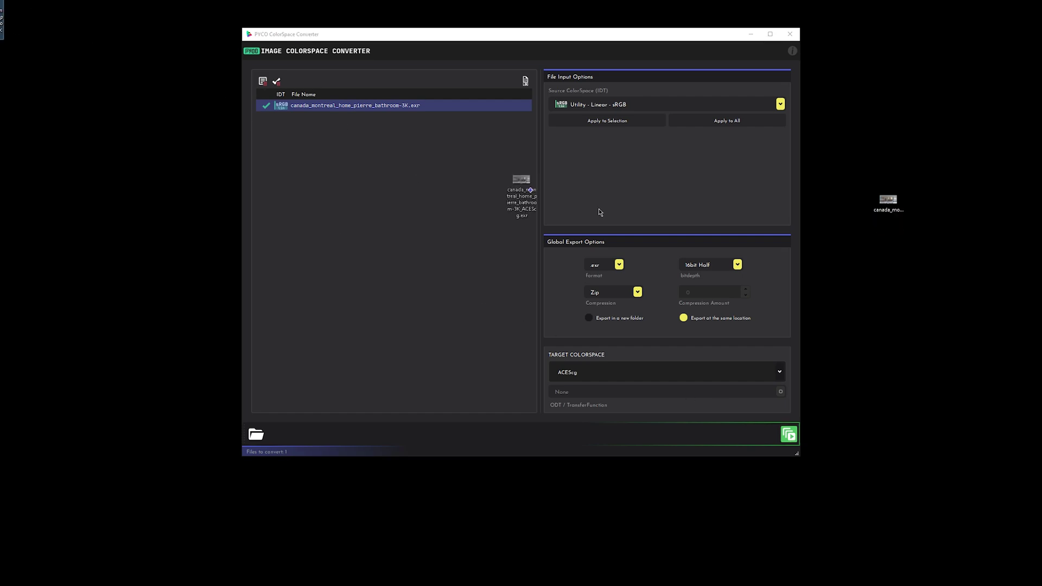
{"action": "left_click", "coordinate": [885, 260]}
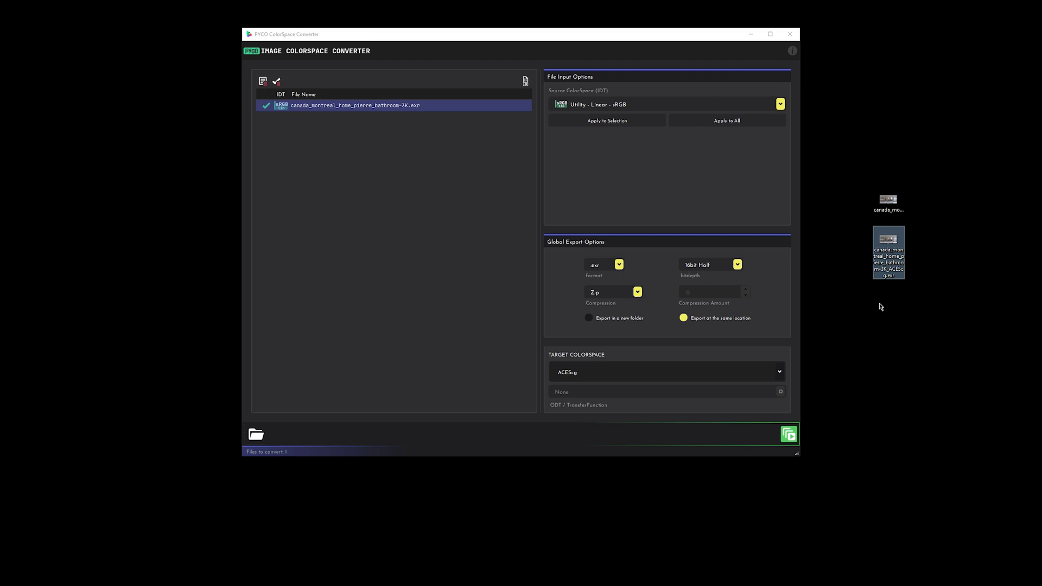
Change the listed bathroom EXR's source colorspace to Utility - Texture - sRGB
{"action": "left_click", "coordinate": [418, 133]}
{"action": "left_click", "coordinate": [408, 109]}
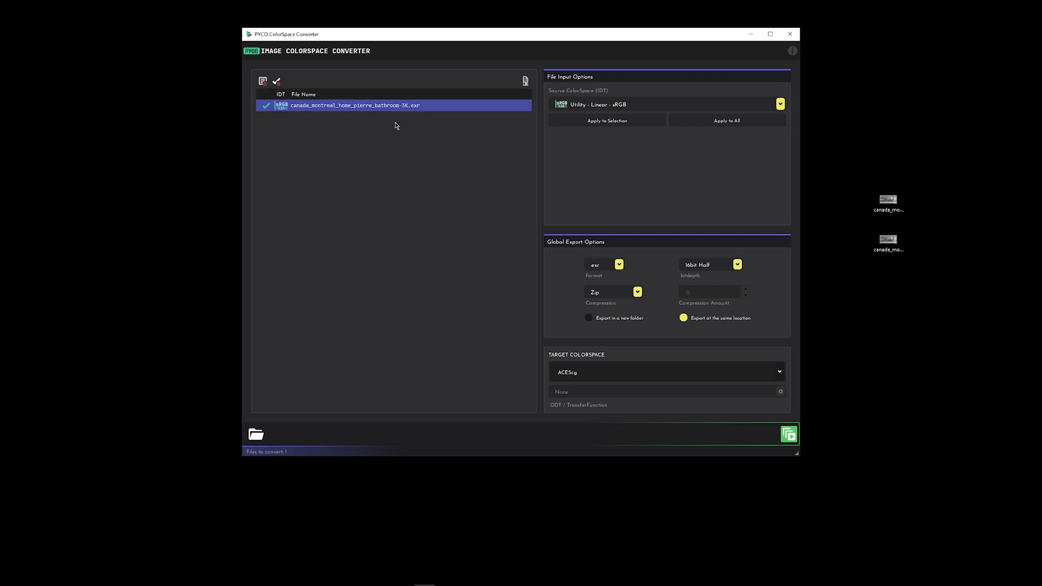
{"action": "left_click", "coordinate": [578, 106]}
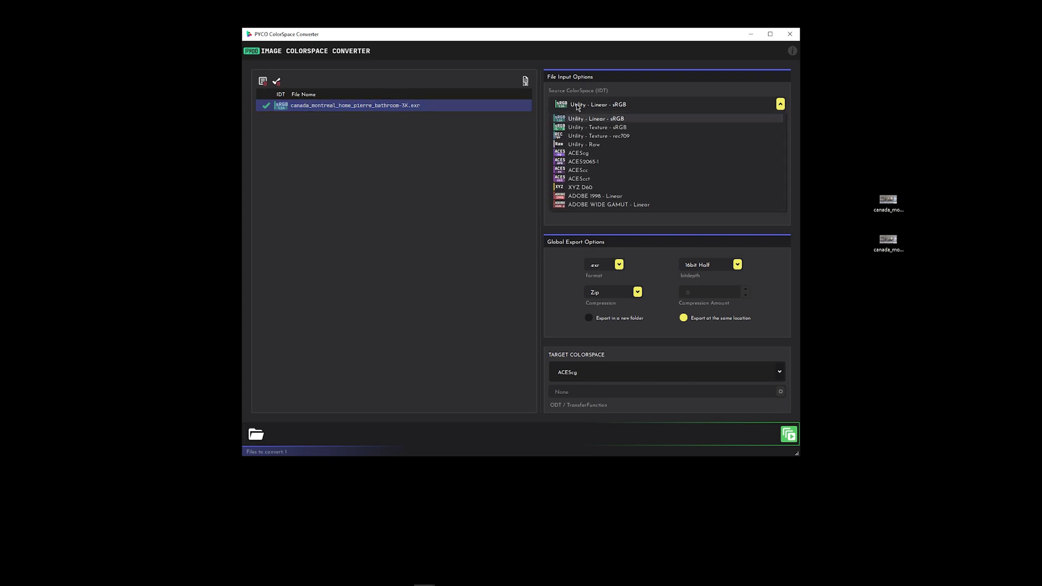
{"action": "left_click", "coordinate": [595, 128]}
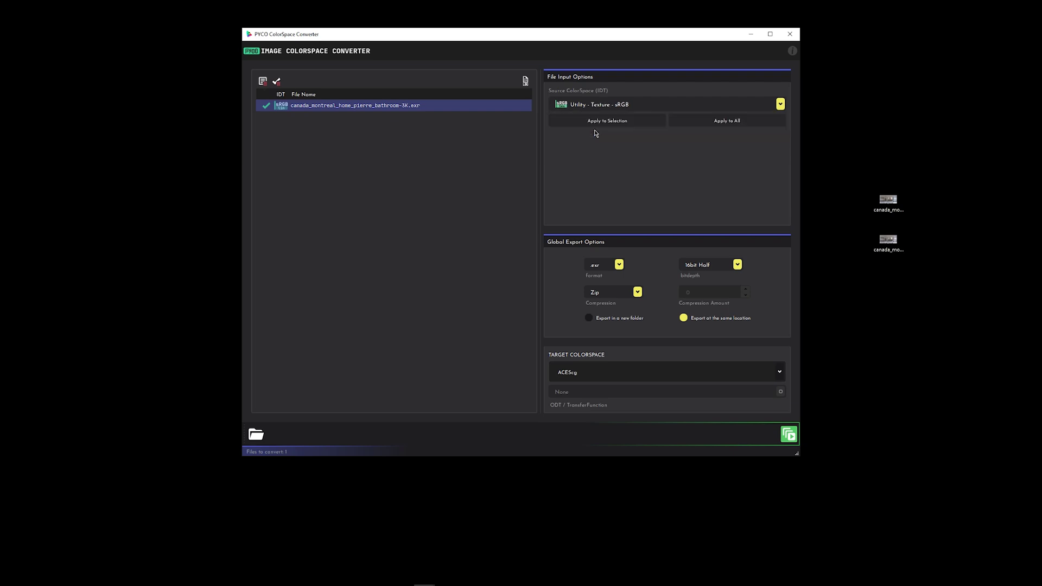
{"action": "left_click", "coordinate": [598, 122]}
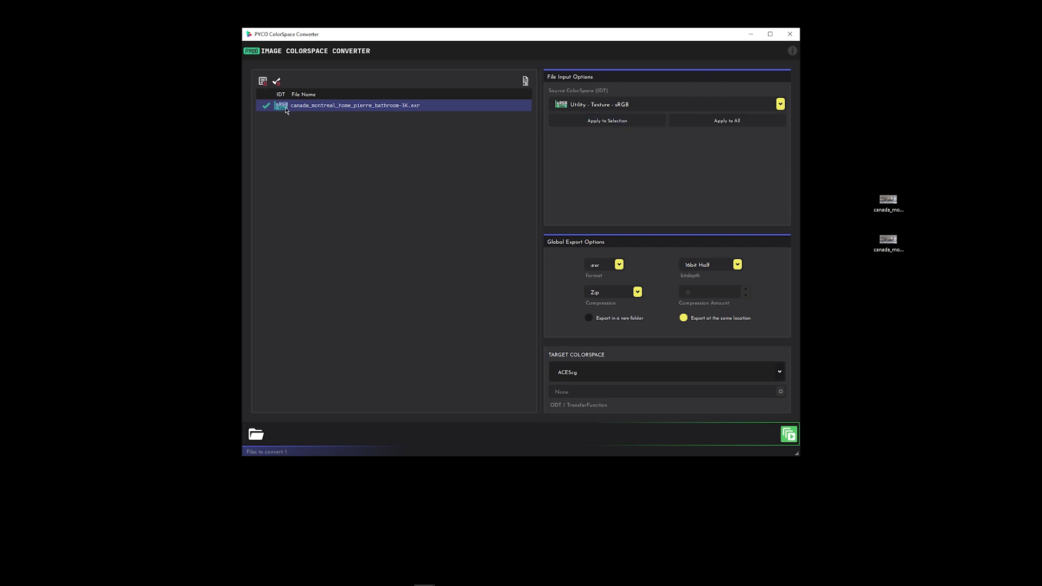